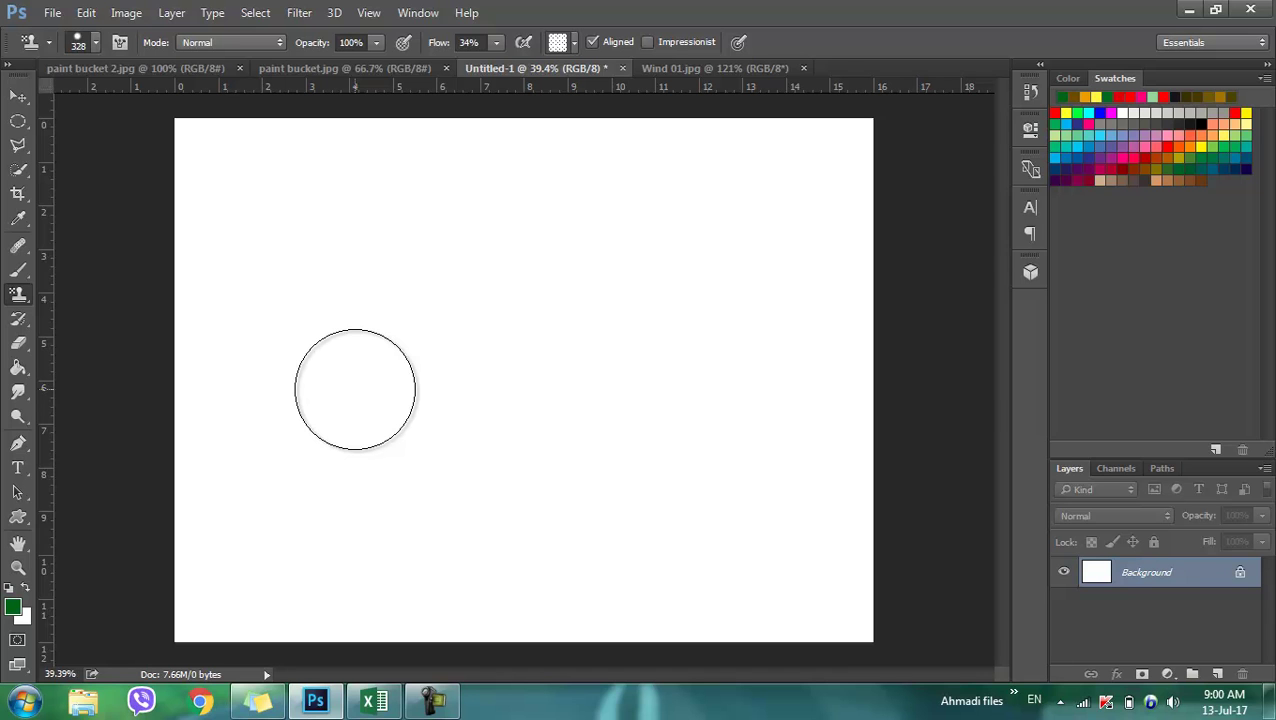
Step: Show the Clone Stamp flyout listing the Clone Stamp and Pattern Stamp tools
right_click(29, 292)
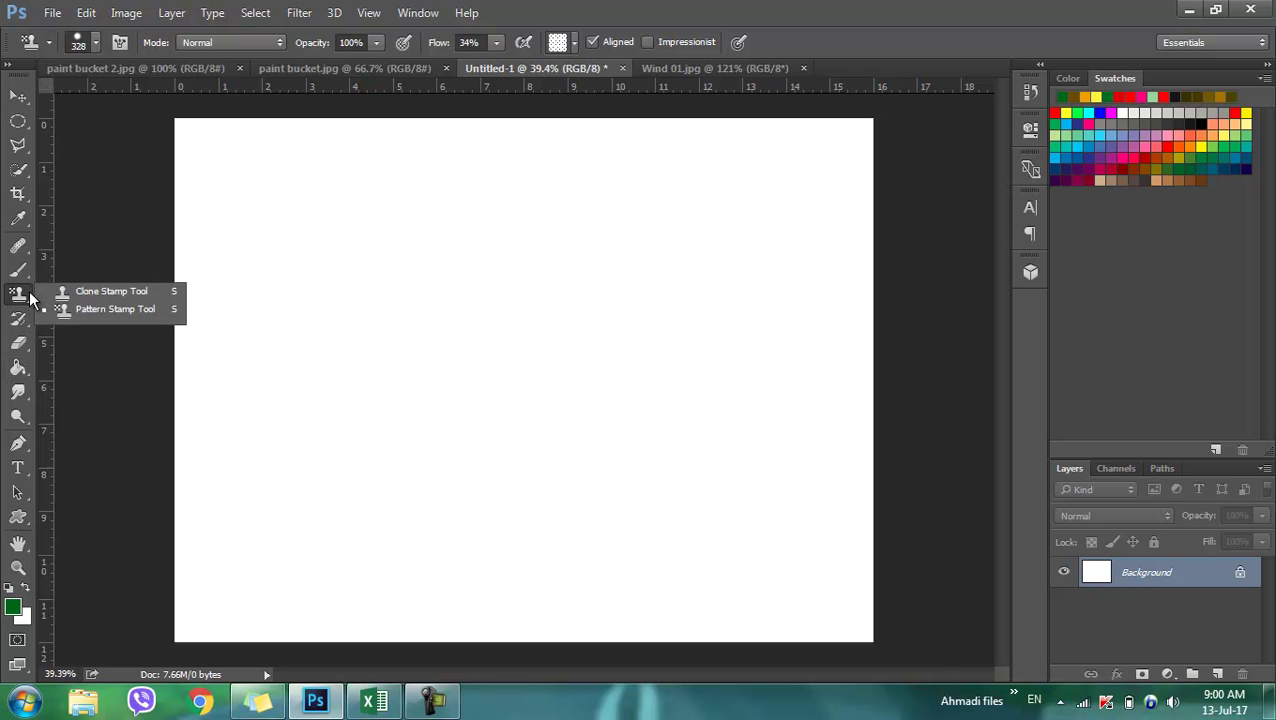
Step: Use the Pattern Stamp at 100% flow to cover the canvas with Yellow Mums
left_click(83, 312)
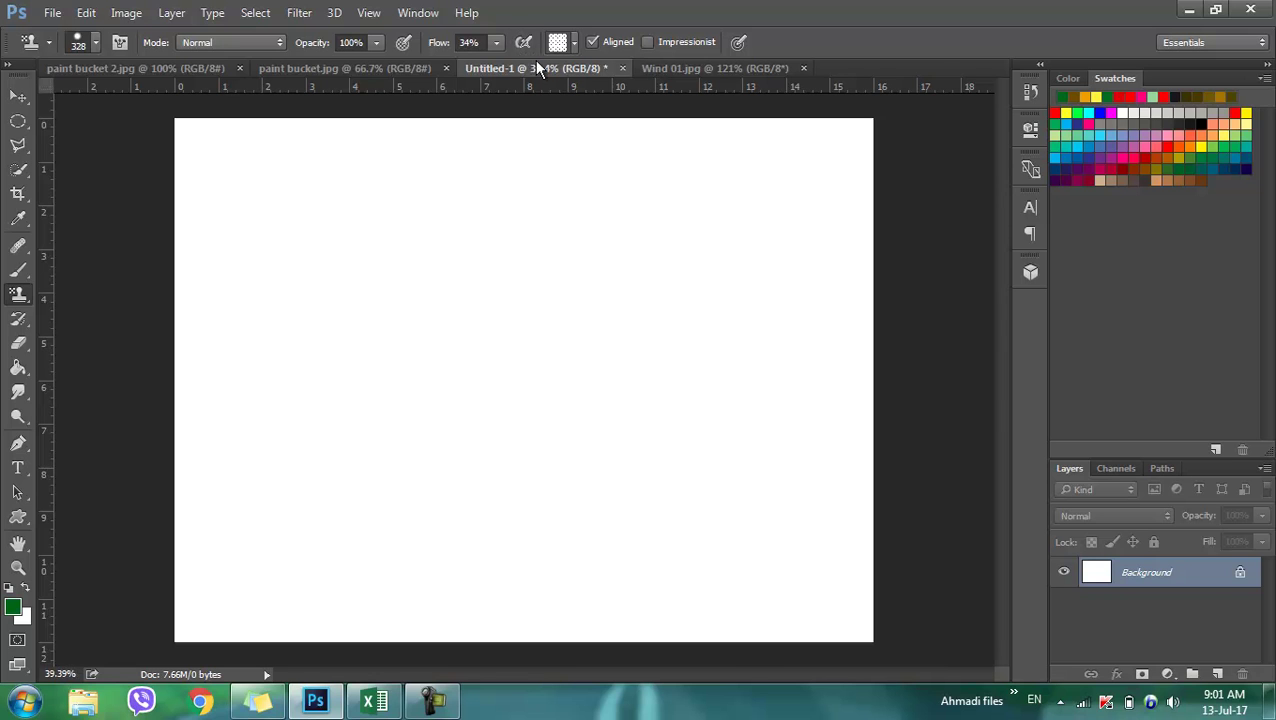
key("shift+0")
left_click(575, 40)
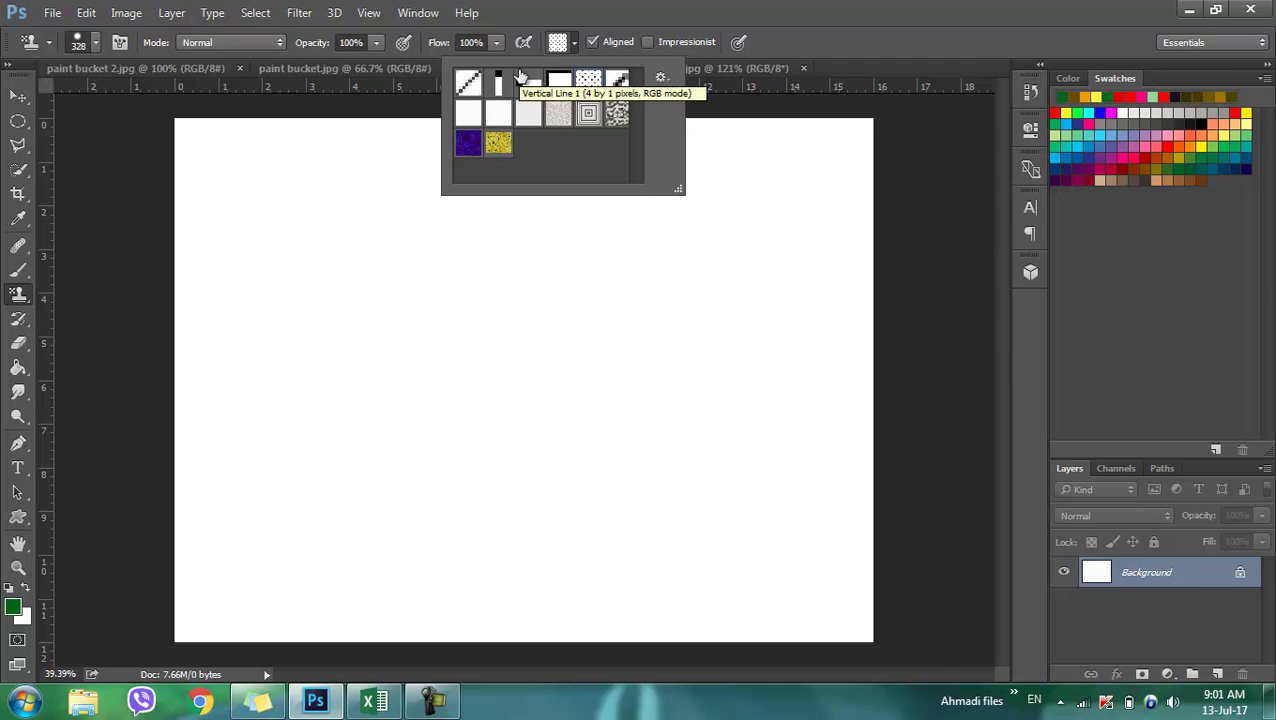
left_click(499, 147)
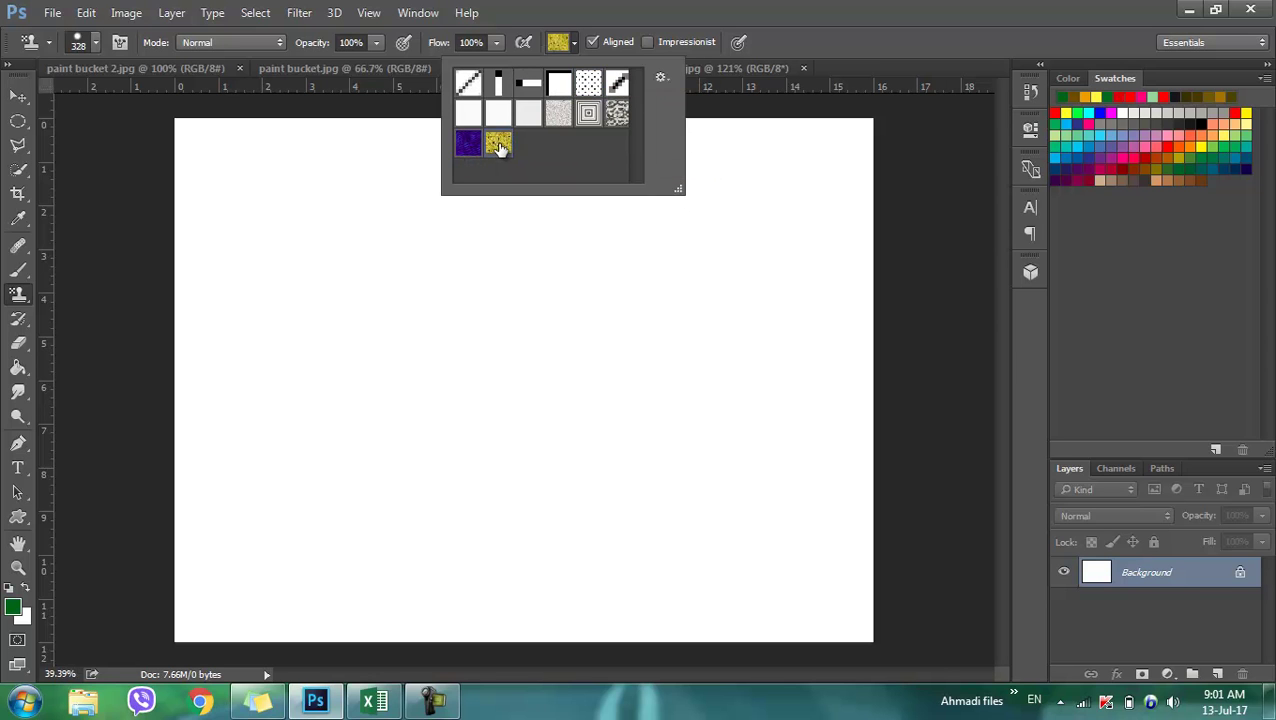
left_click(226, 219)
mouse_move(217, 170)
left_mouse_down()
mouse_move(397, 464)
mouse_move(963, 356)
mouse_move(891, 328)
mouse_move(711, 502)
mouse_move(137, 370)
mouse_move(263, 551)
left_mouse_up()
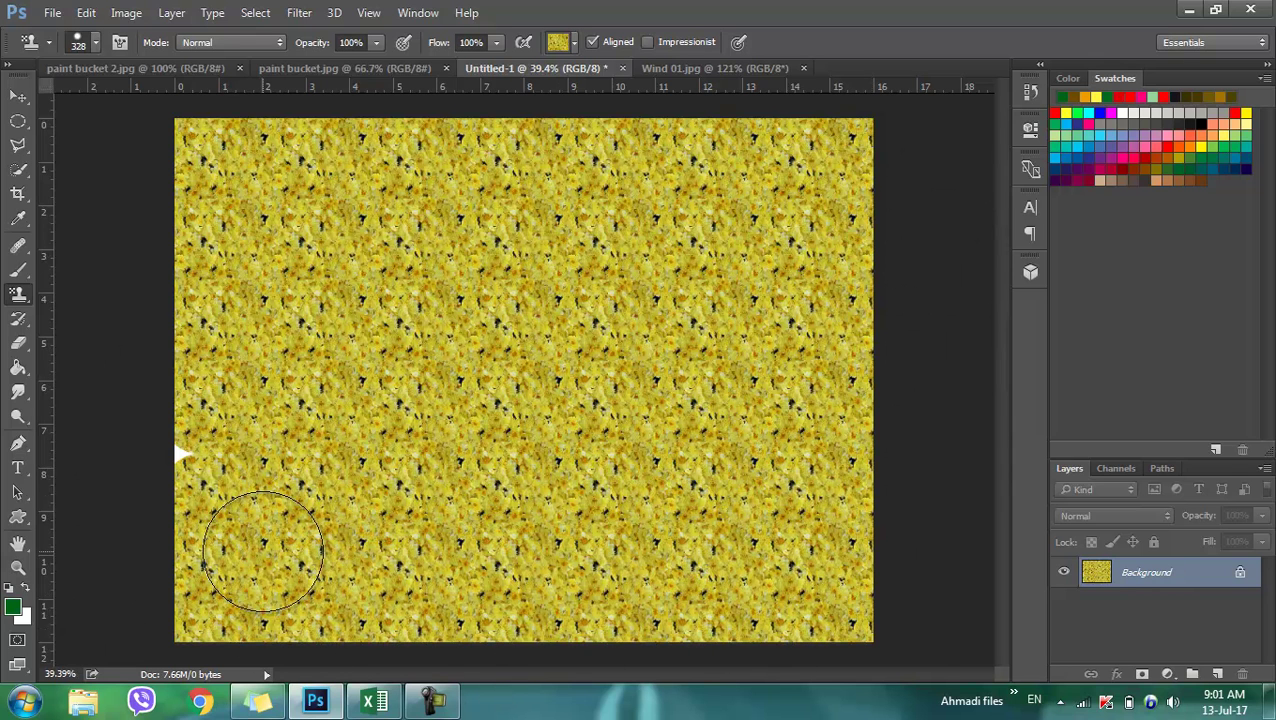
Step: Paint a grey pattern over the upper-right part of the canvas
left_click(574, 42)
left_click(619, 131)
mouse_move(783, 171)
left_mouse_down()
mouse_move(890, 449)
mouse_move(920, 370)
left_mouse_up()
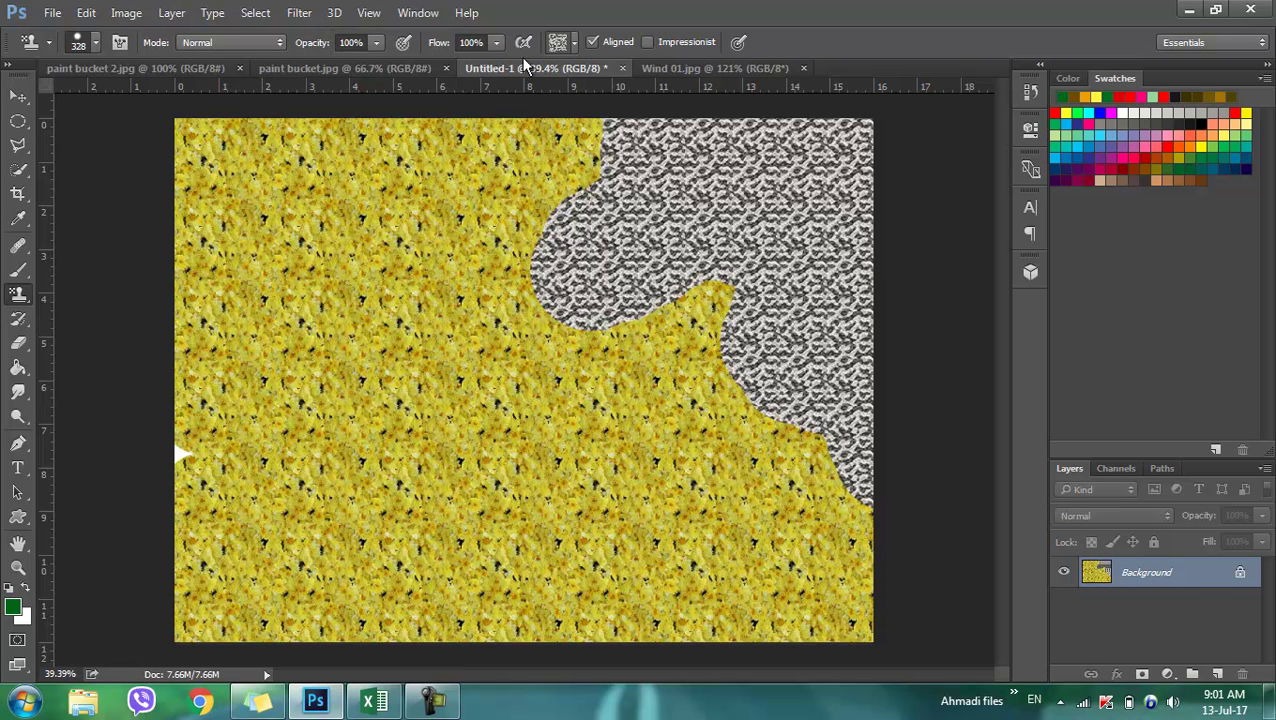
Step: On Wind 01.jpg, test pattern strokes with a 125 px brush at 22% opacity, then revert
left_click(700, 68)
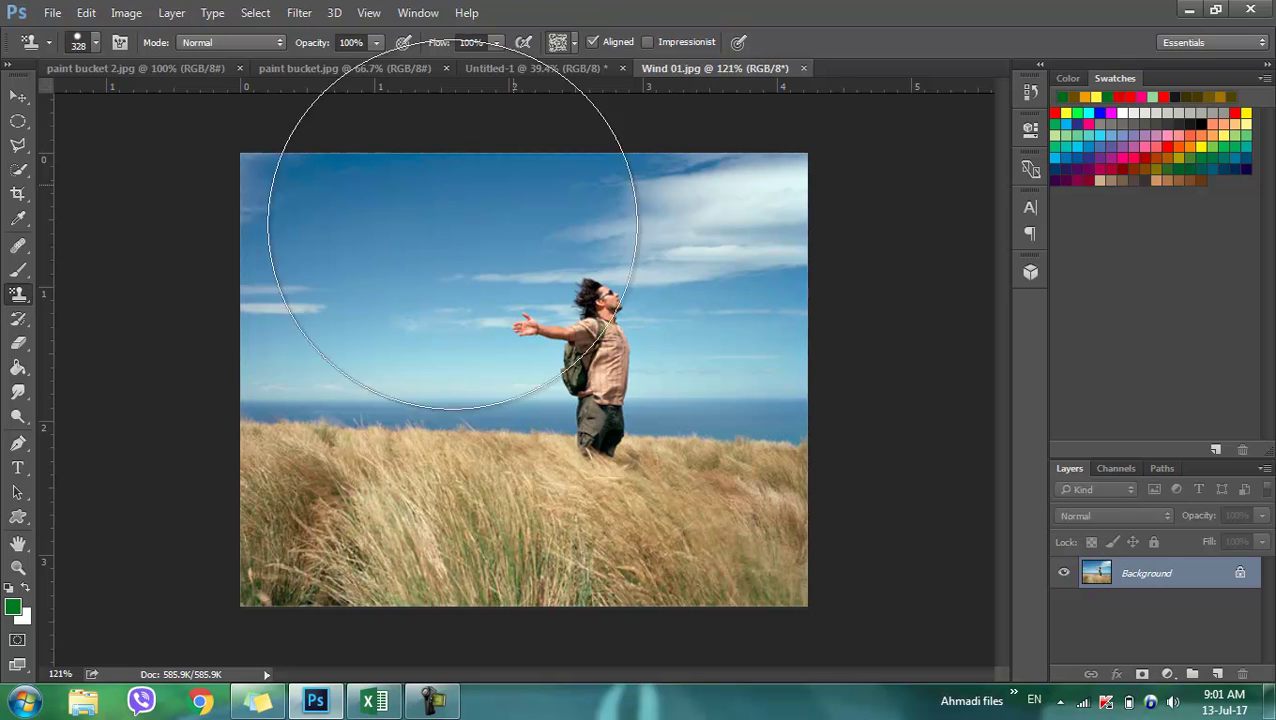
key("bracketleft")
key("bracketleft")
key("bracketleft")
key("bracketleft")
mouse_move(308, 216)
left_mouse_down()
mouse_move(305, 250)
mouse_move(302, 180)
mouse_move(336, 285)
mouse_move(415, 190)
left_mouse_up()
left_click_drag(310, 50, 242, 54)
mouse_move(568, 187)
left_mouse_down()
mouse_move(869, 270)
mouse_move(621, 134)
mouse_move(792, 376)
left_mouse_up()
mouse_move(640, 90)
left_mouse_down()
mouse_move(803, 370)
mouse_move(795, 357)
left_mouse_up()
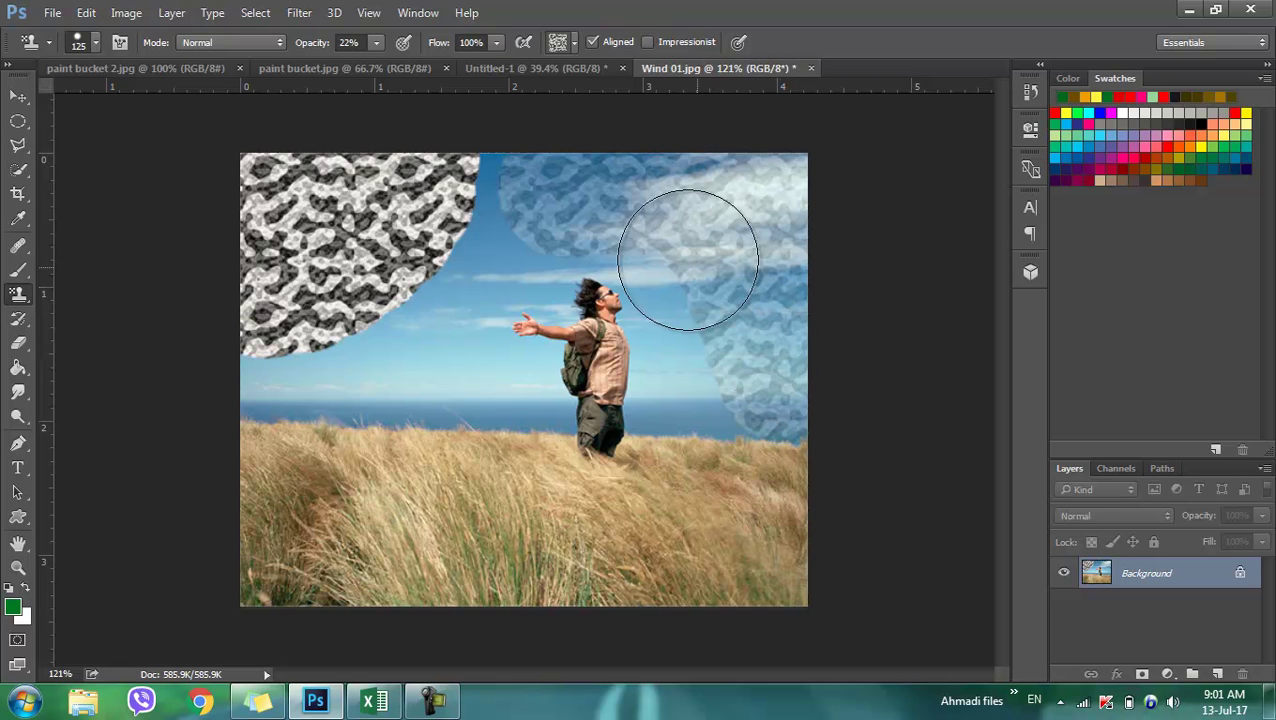
left_click_drag(686, 188, 470, 470)
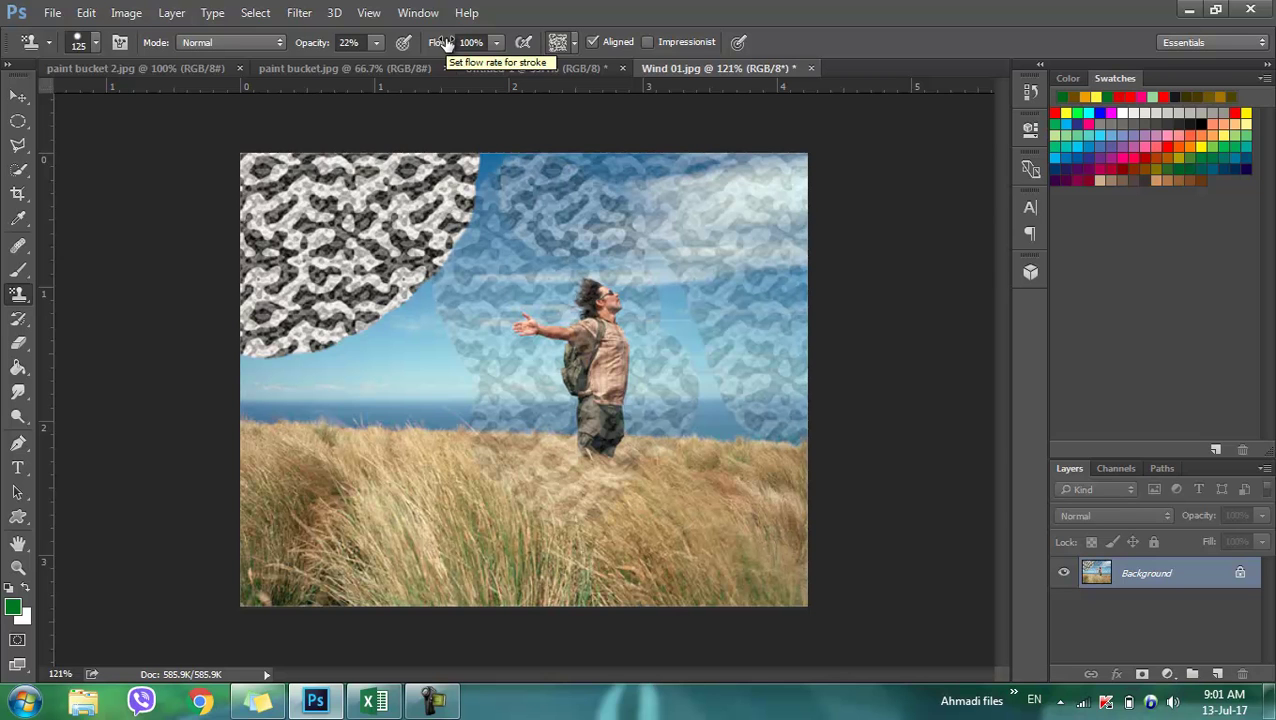
key("F12")
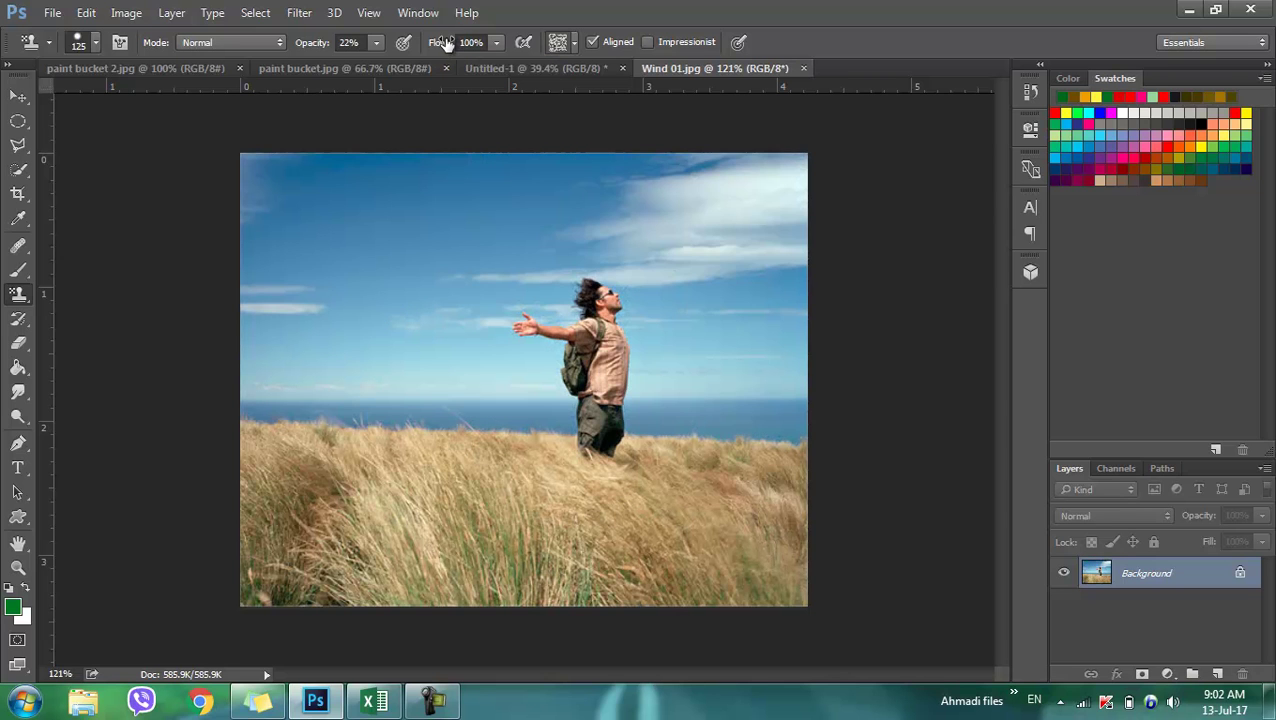
Step: Append the Rock Patterns library from the pattern picker's gear menu, keeping existing patterns
left_click(573, 44)
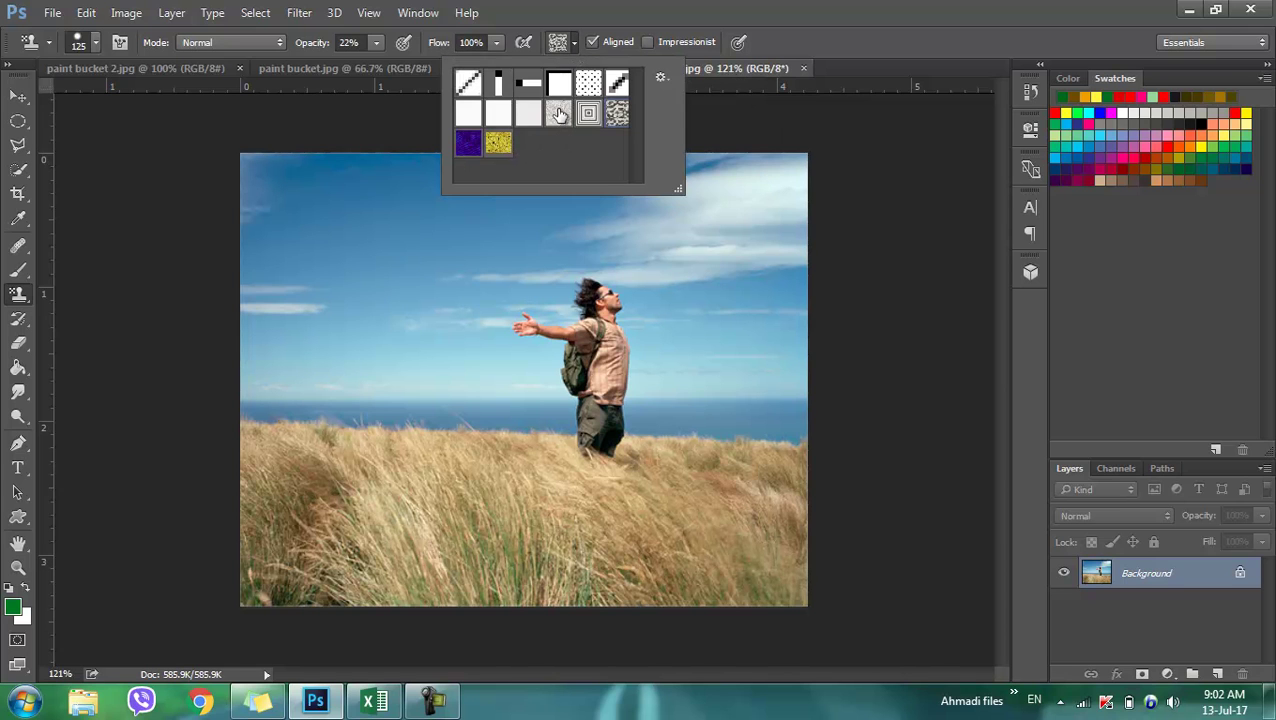
left_click(659, 80)
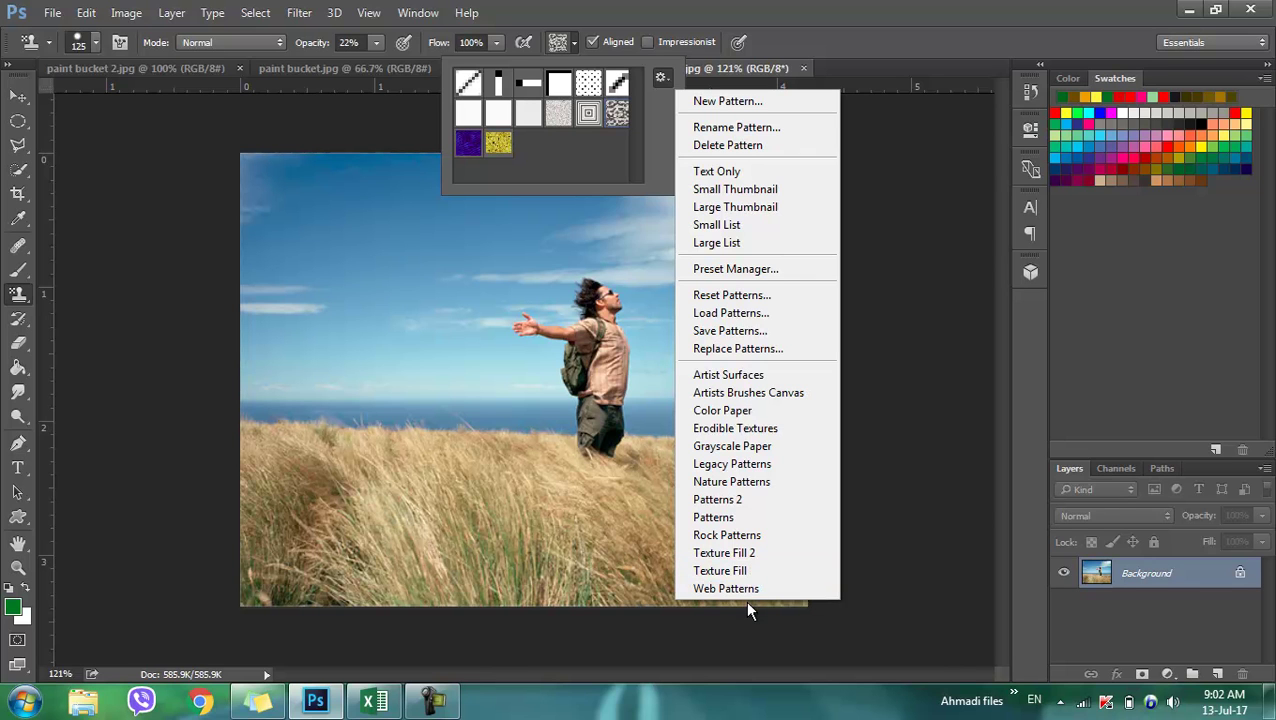
left_click(750, 541)
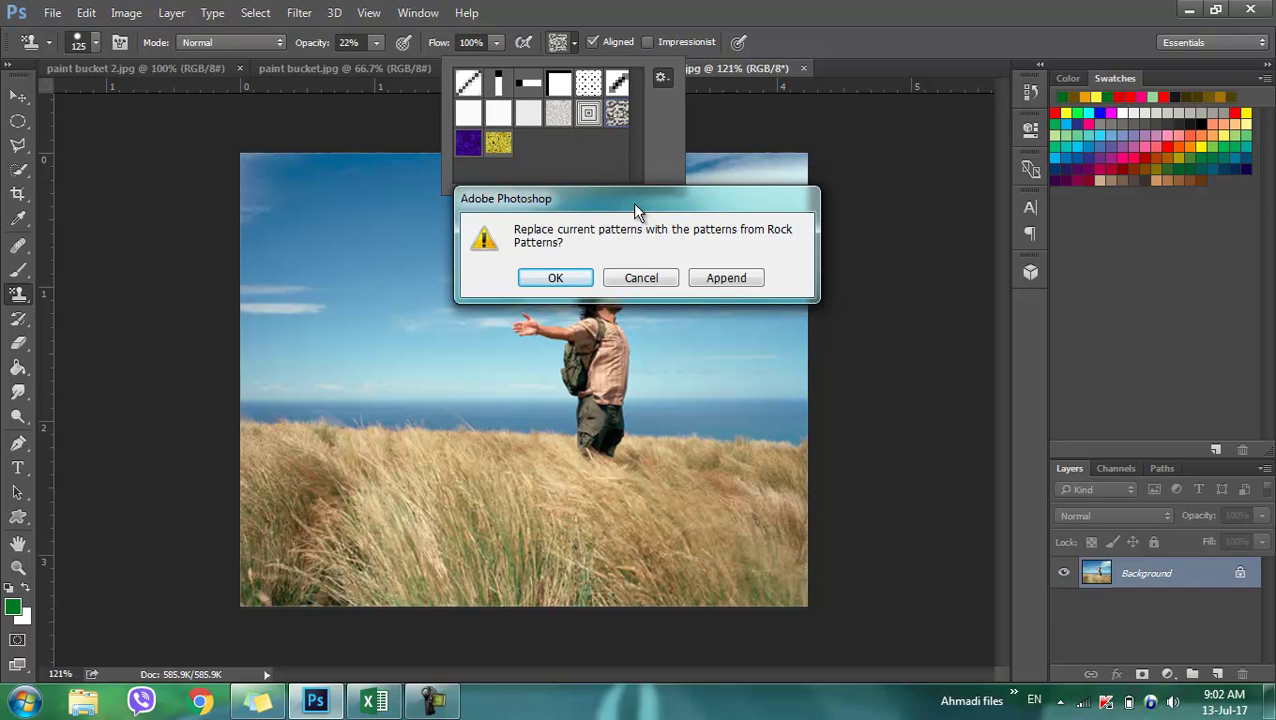
left_click(726, 279)
Step: Try a rock pattern at 100% opacity over the sky, then revert the photo
left_click_drag(637, 115, 635, 121)
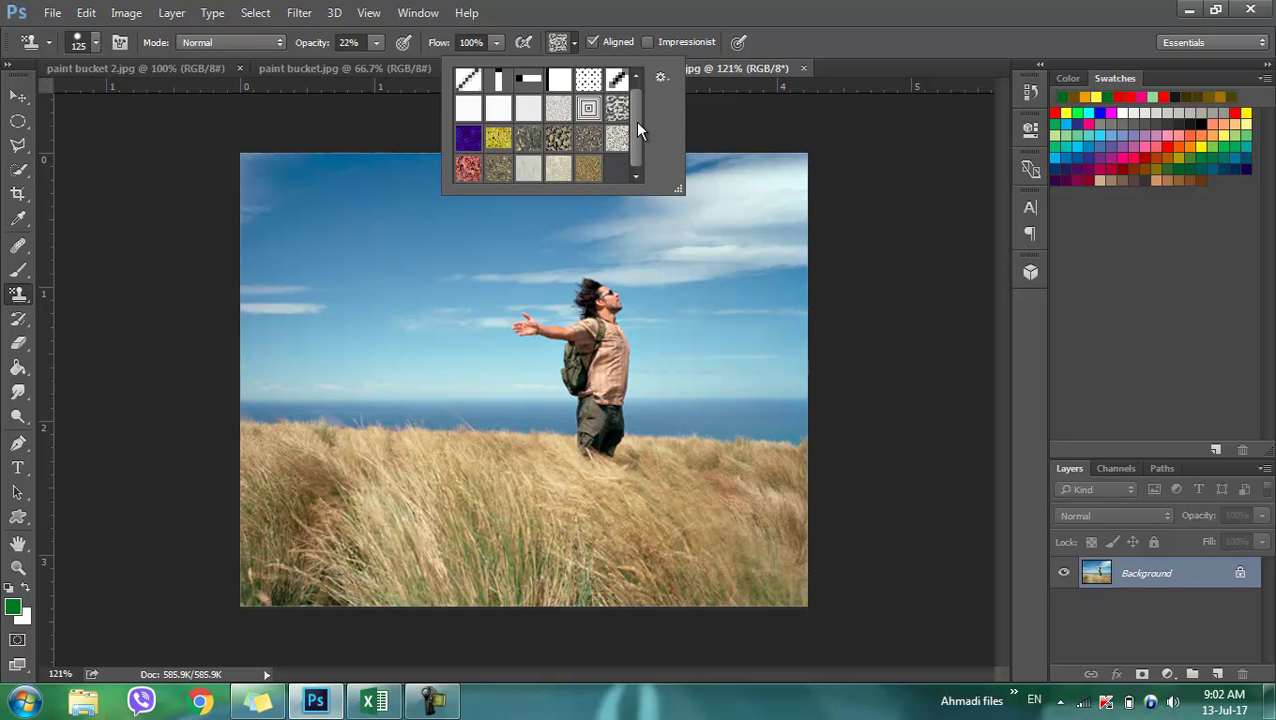
left_click(558, 140)
mouse_move(416, 196)
left_mouse_down()
mouse_move(142, 361)
mouse_move(356, 270)
left_mouse_up()
left_click_drag(312, 50, 642, 78)
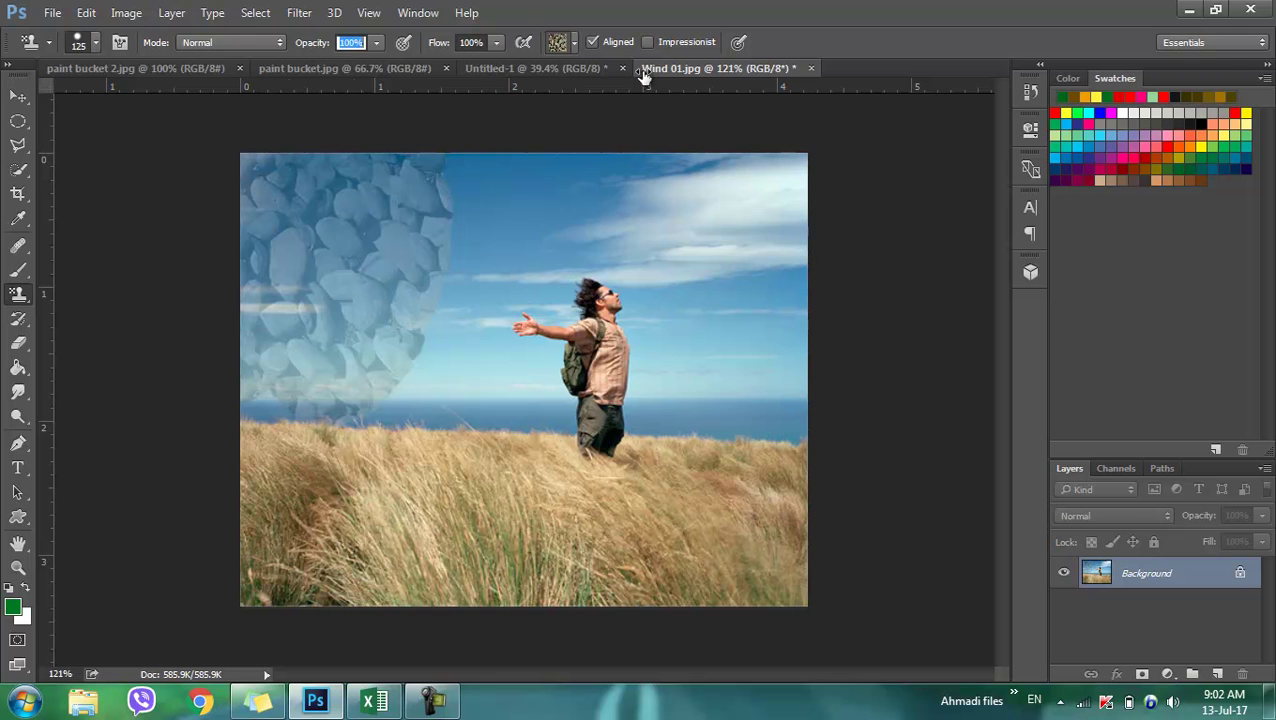
mouse_move(228, 285)
left_mouse_down()
mouse_move(336, 118)
mouse_move(497, 222)
mouse_move(256, 319)
mouse_move(797, 248)
mouse_move(818, 198)
mouse_move(792, 108)
mouse_move(826, 333)
left_mouse_up()
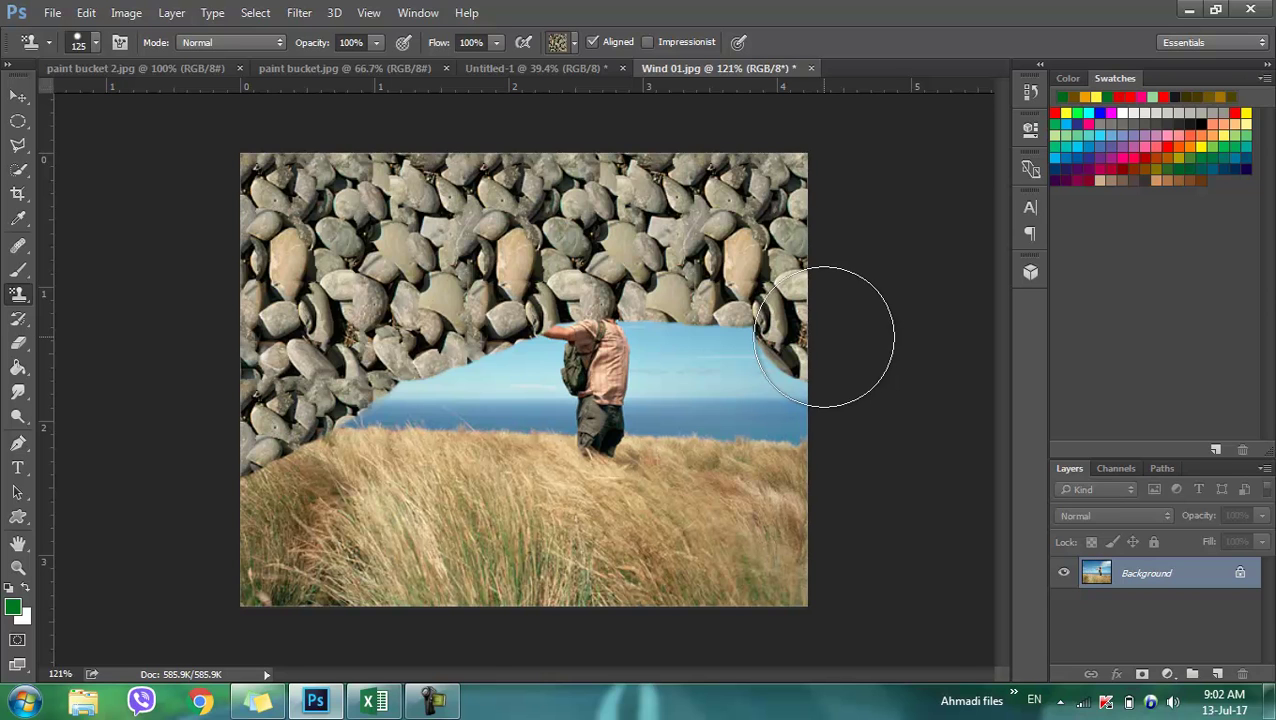
key("F12")
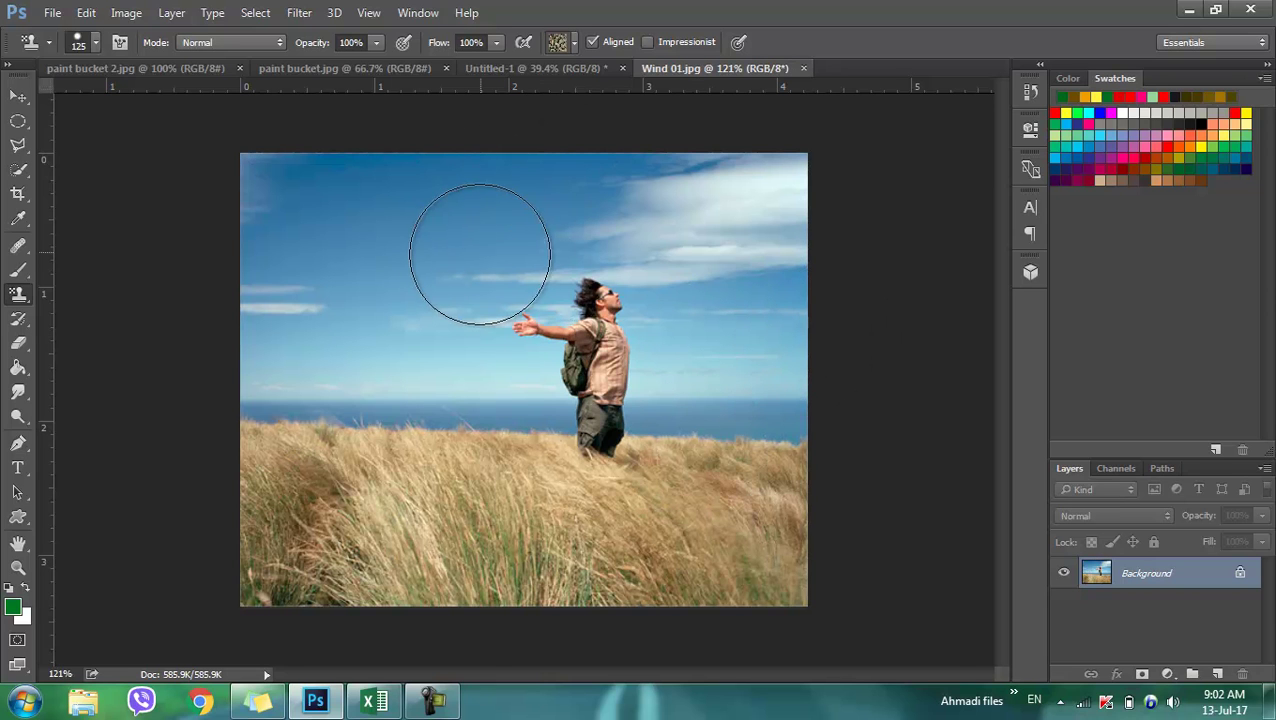
Step: Test rock texture on the lower grass with a hard round brush, then revert
left_click(574, 45)
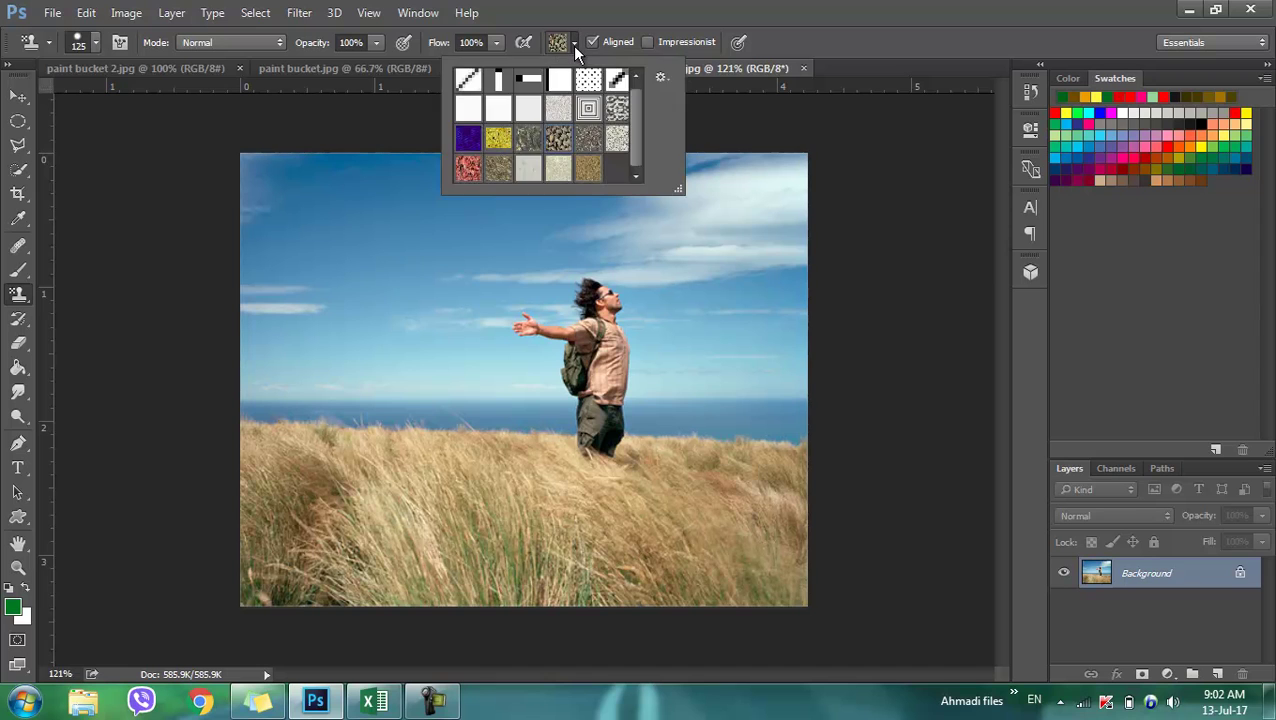
right_click(466, 315)
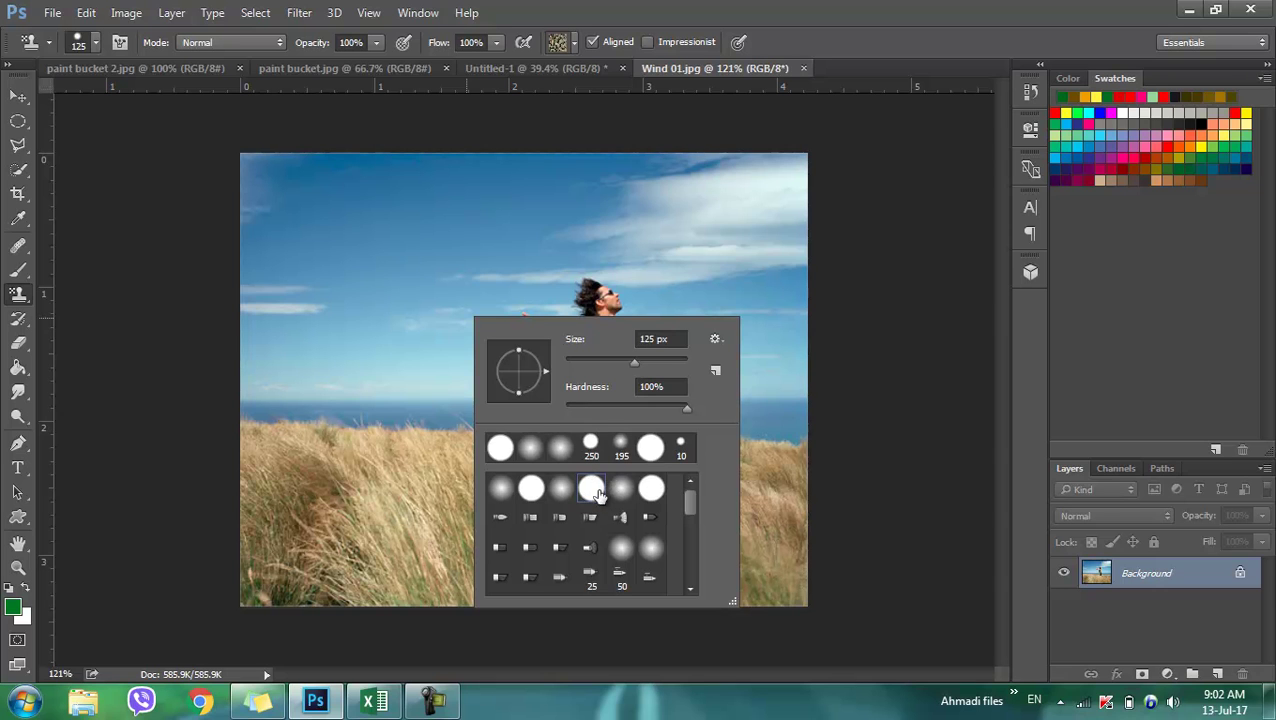
left_click(888, 12)
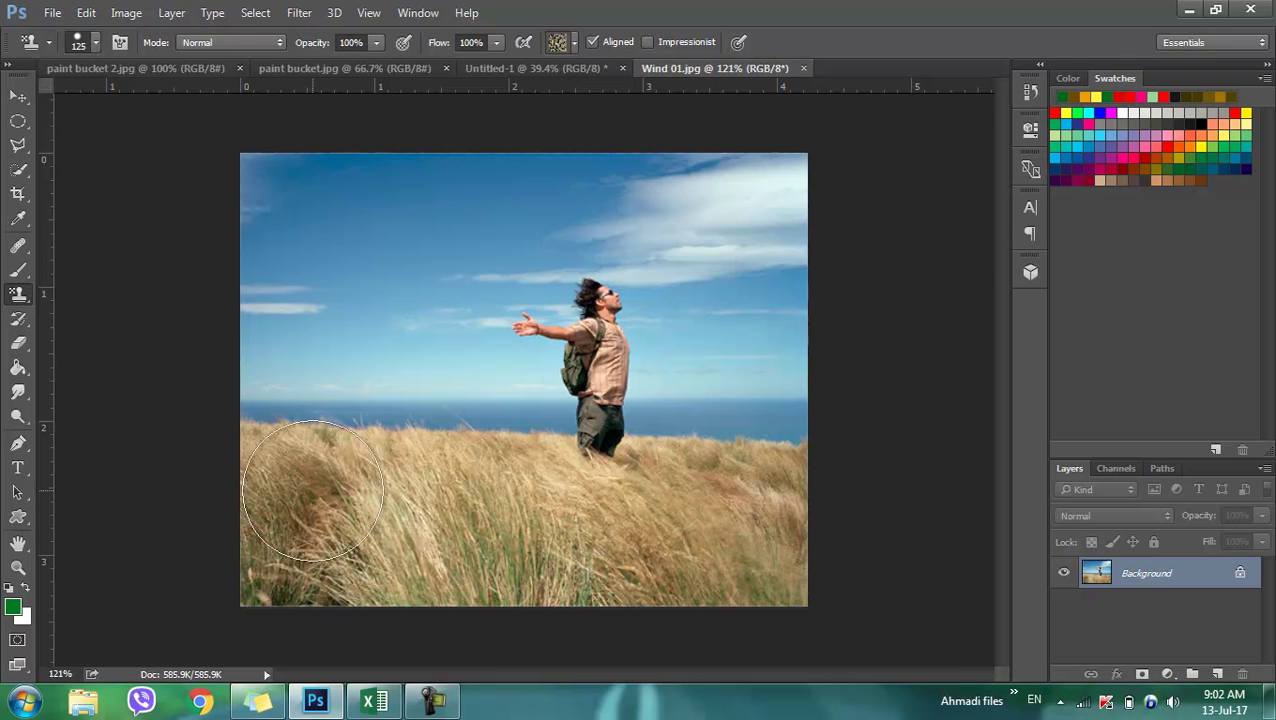
left_click_drag(256, 541, 798, 590)
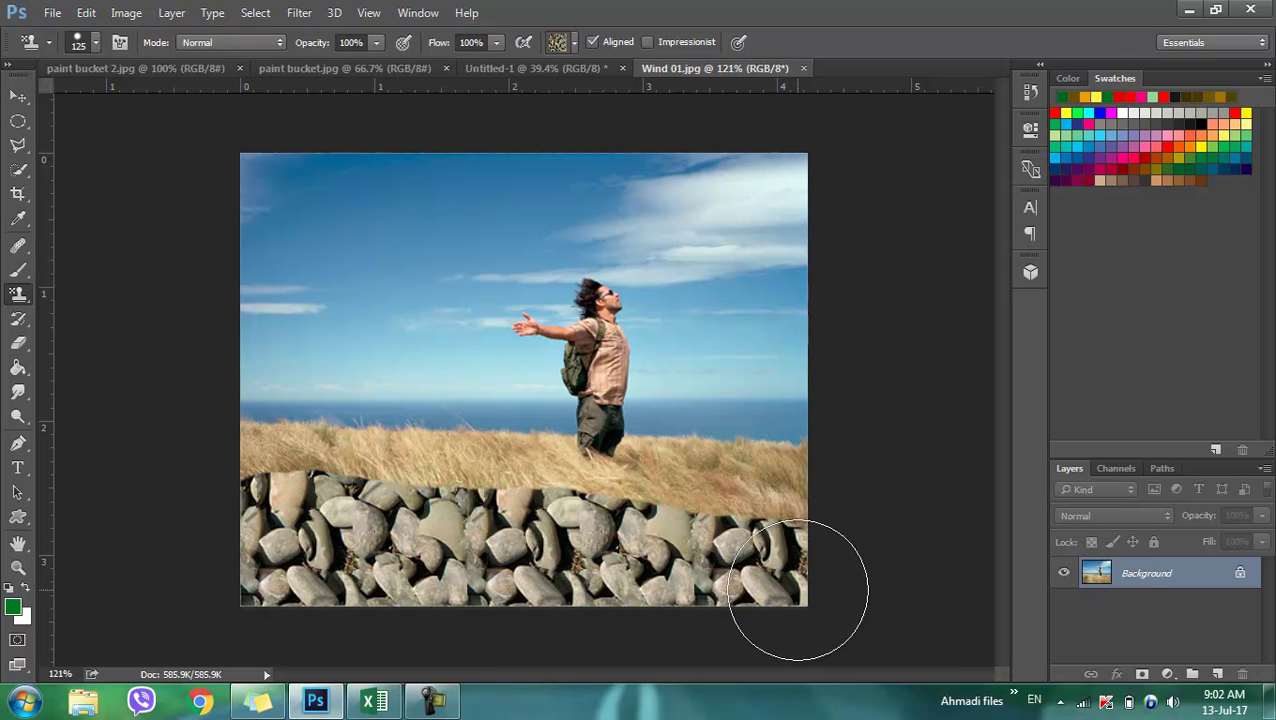
right_click(429, 565)
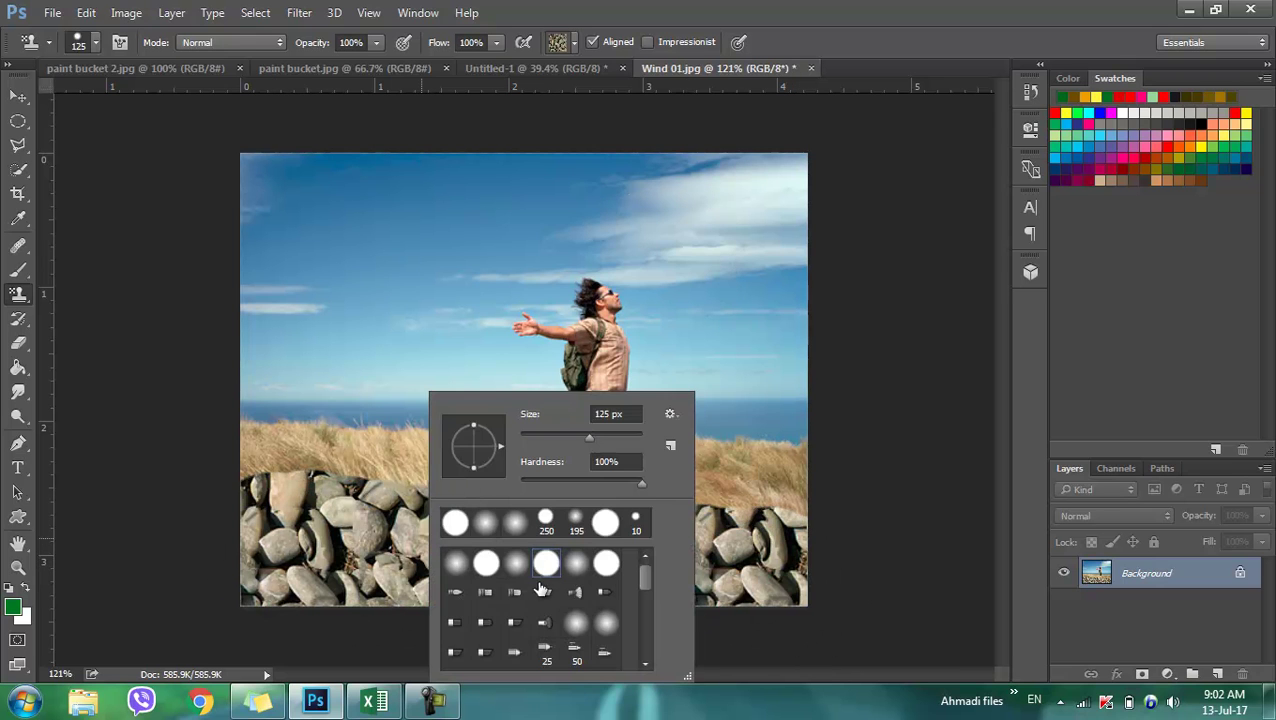
left_click(806, 548)
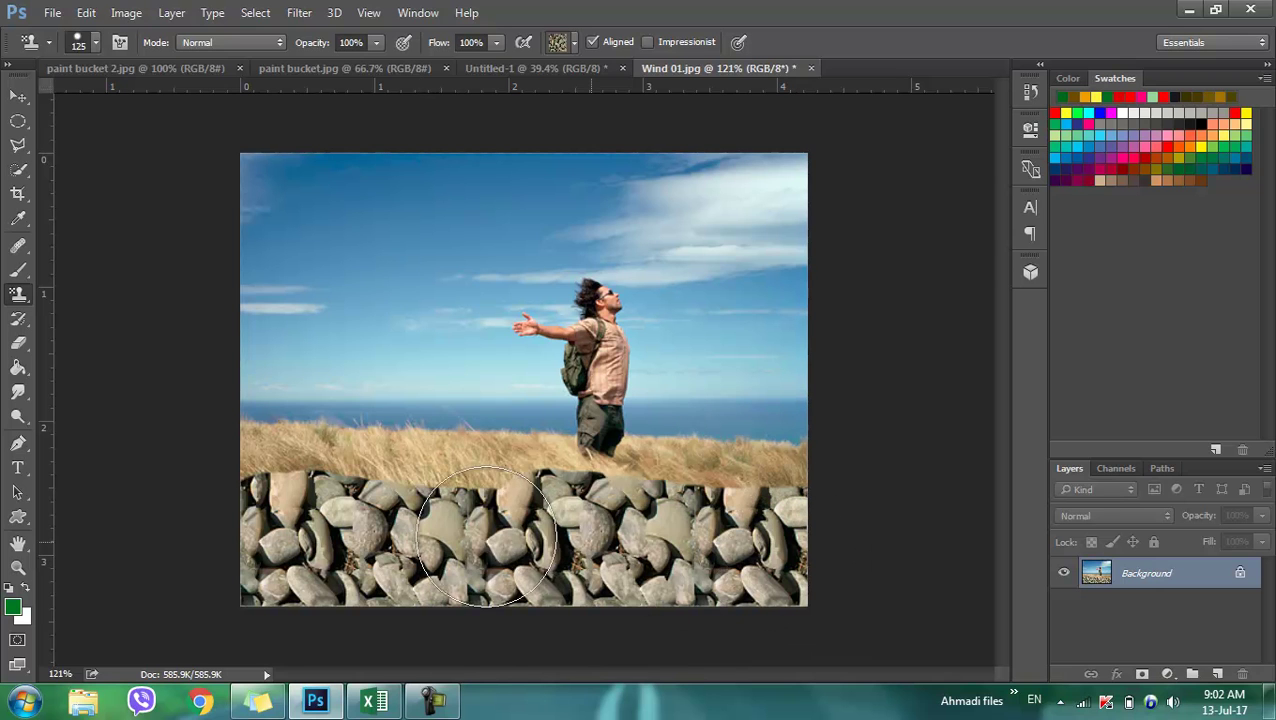
left_click_drag(486, 537, 362, 525)
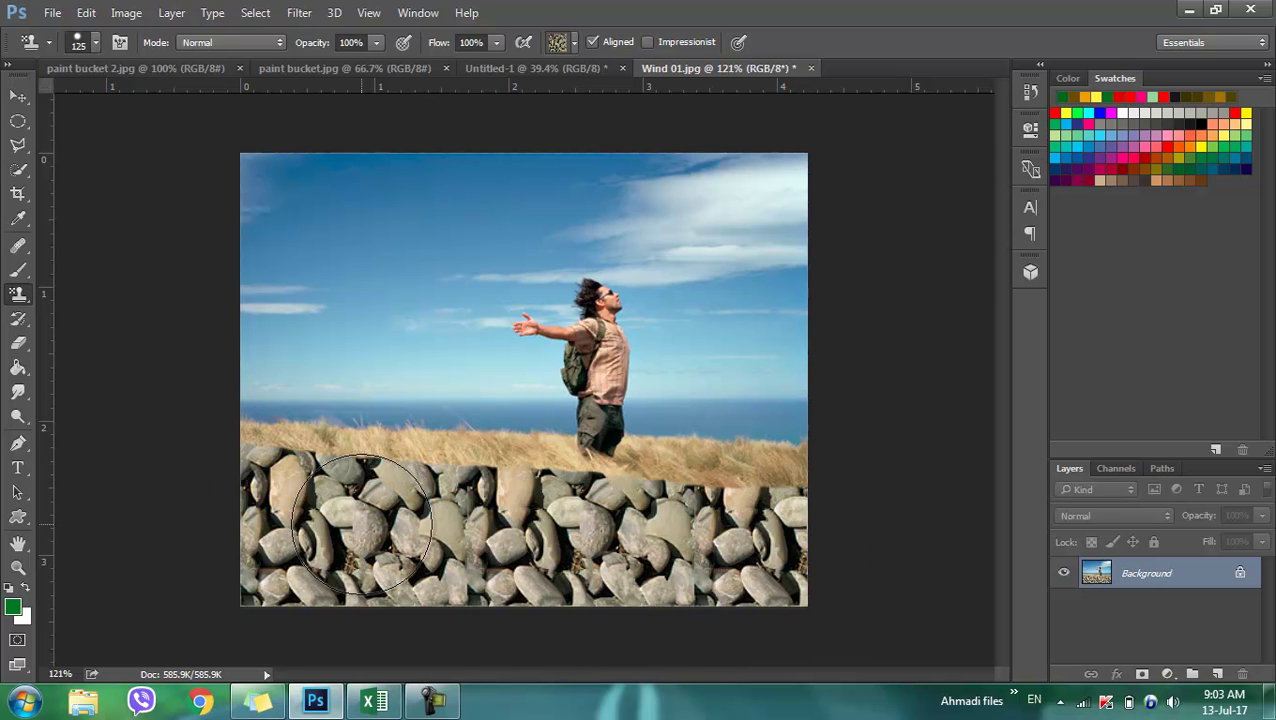
key("F12")
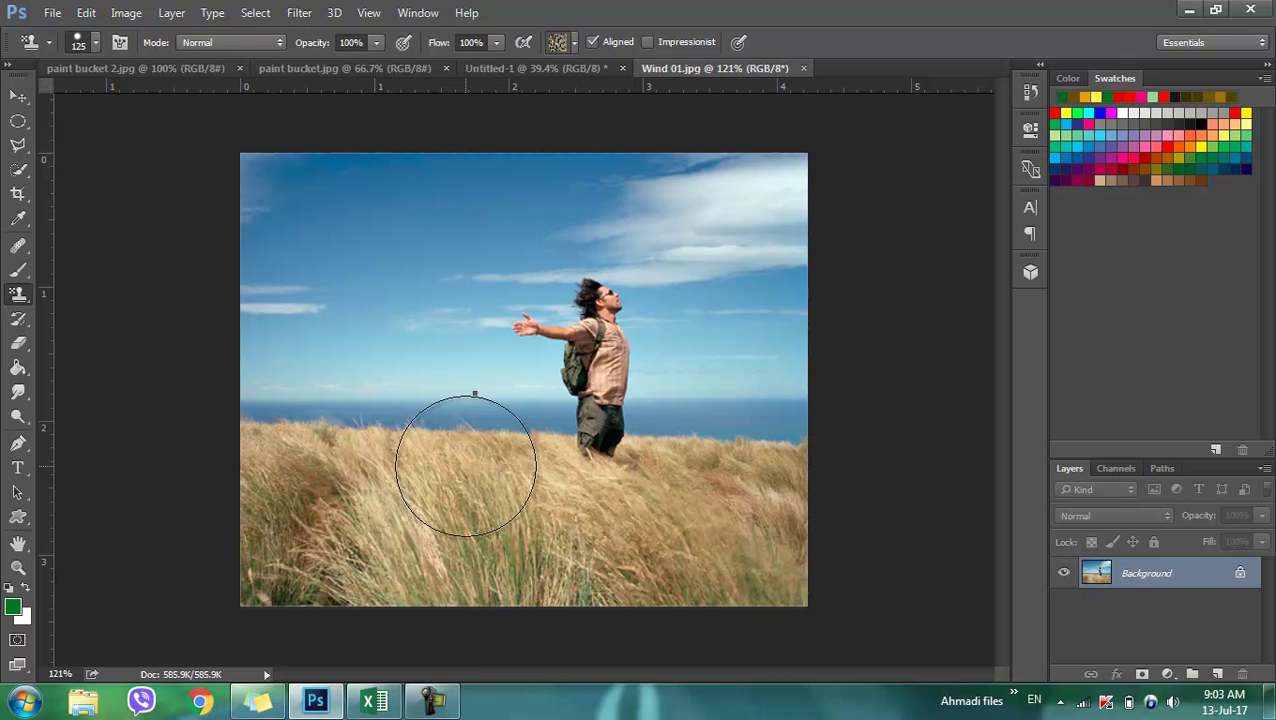
right_click(470, 470)
Step: Paint rocks along the bottom grass band with a soft, 0%-hardness 125 px brush
left_click(559, 522)
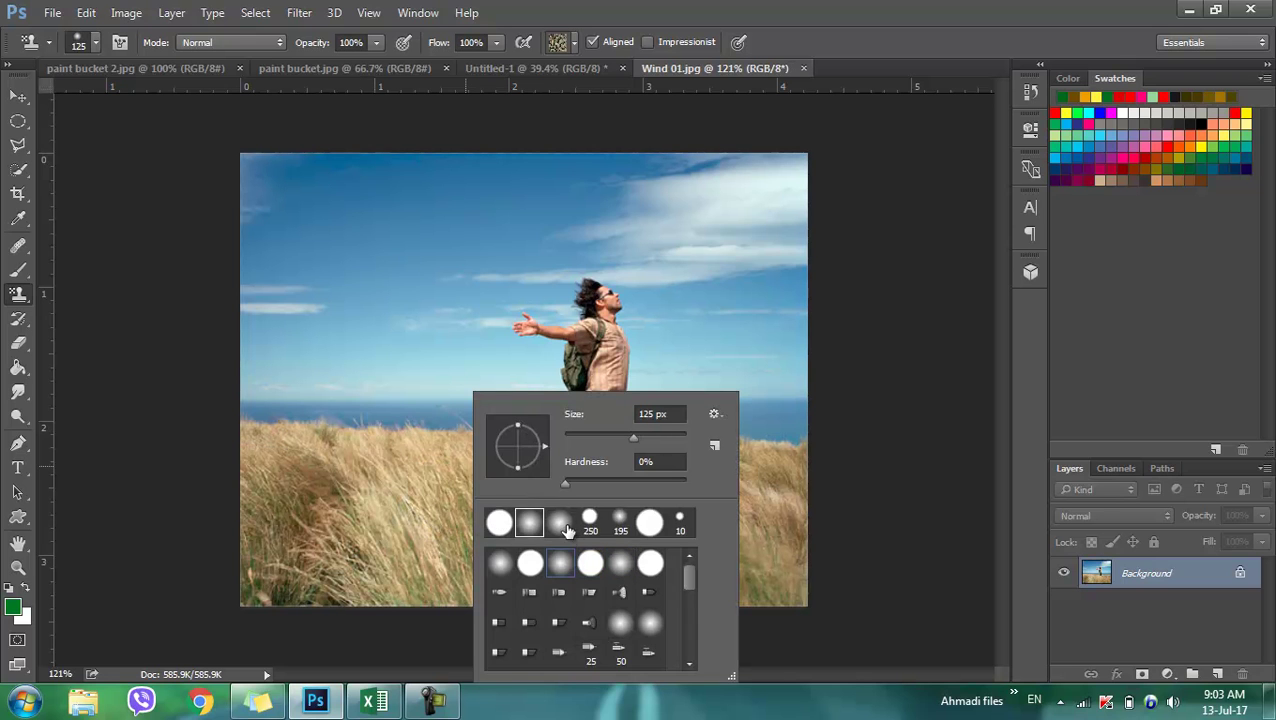
left_click(877, 30)
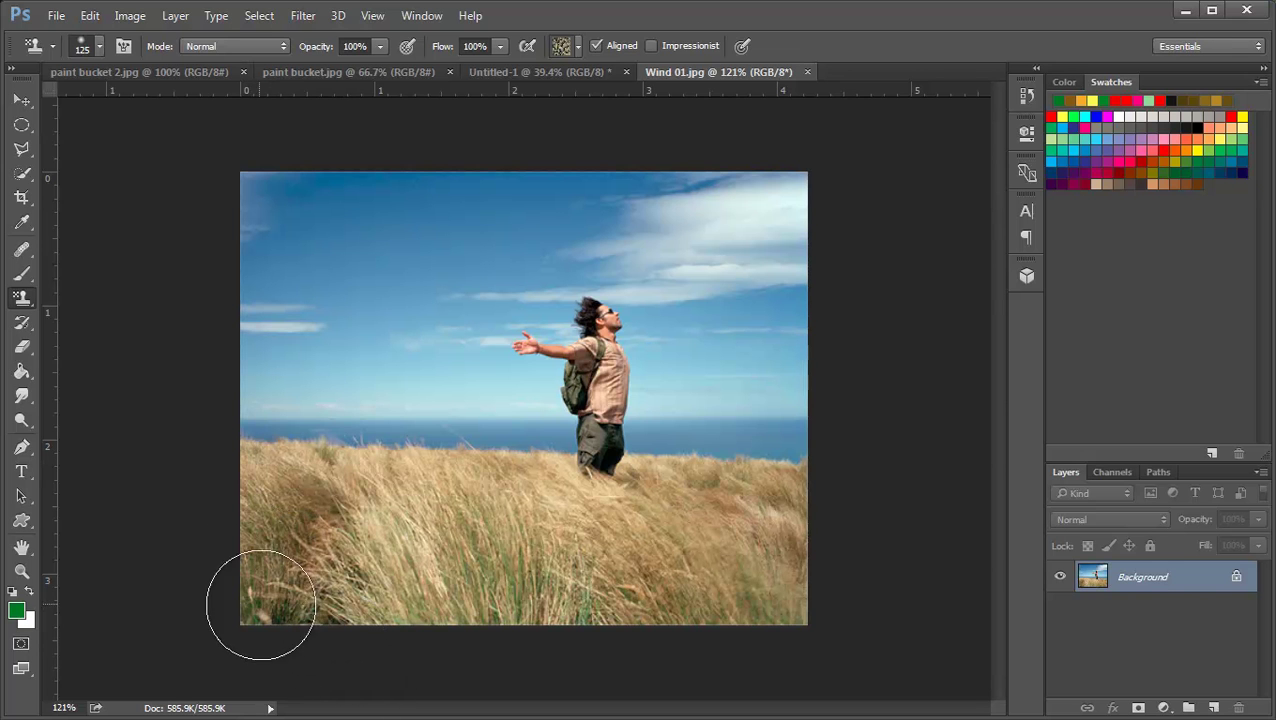
left_click_drag(250, 598, 360, 585)
mouse_move(665, 631)
left_mouse_down()
mouse_move(846, 627)
mouse_move(419, 627)
mouse_move(920, 641)
mouse_move(310, 597)
mouse_move(874, 584)
mouse_move(456, 612)
mouse_move(1017, 669)
left_mouse_up()
mouse_move(877, 649)
left_mouse_down()
mouse_move(948, 590)
mouse_move(746, 603)
left_mouse_up()
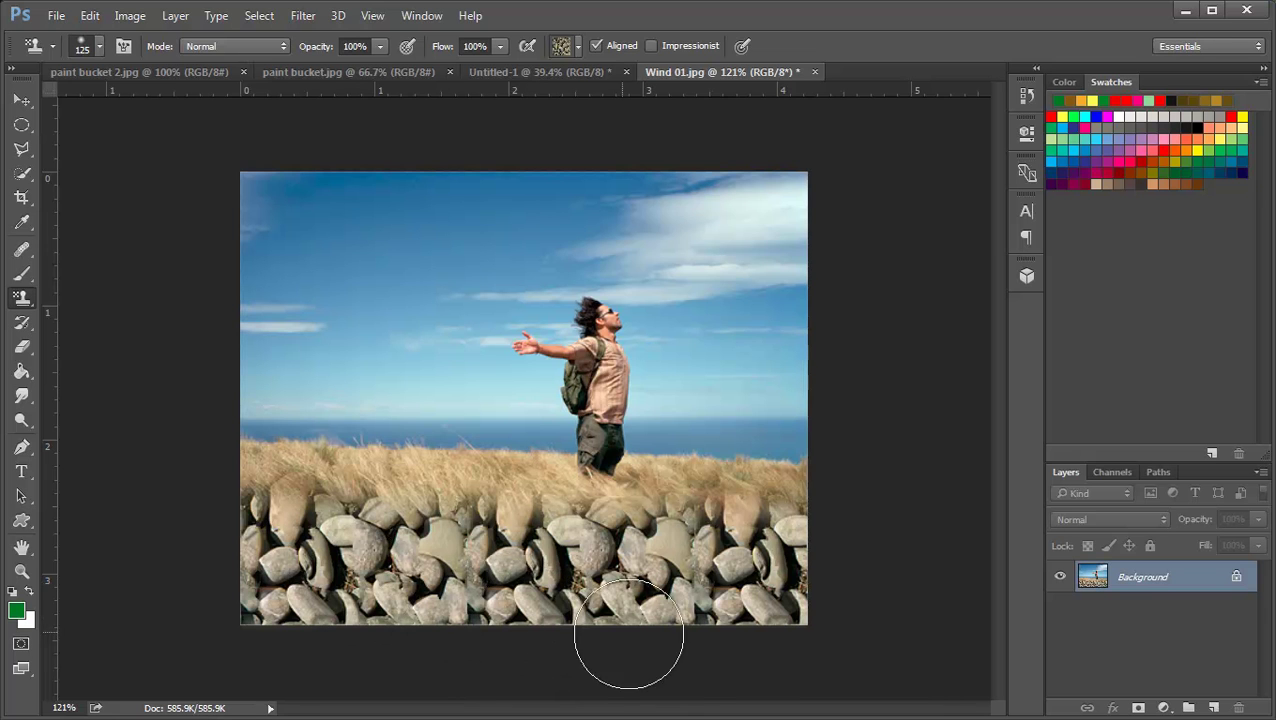
left_click_drag(420, 500, 498, 456)
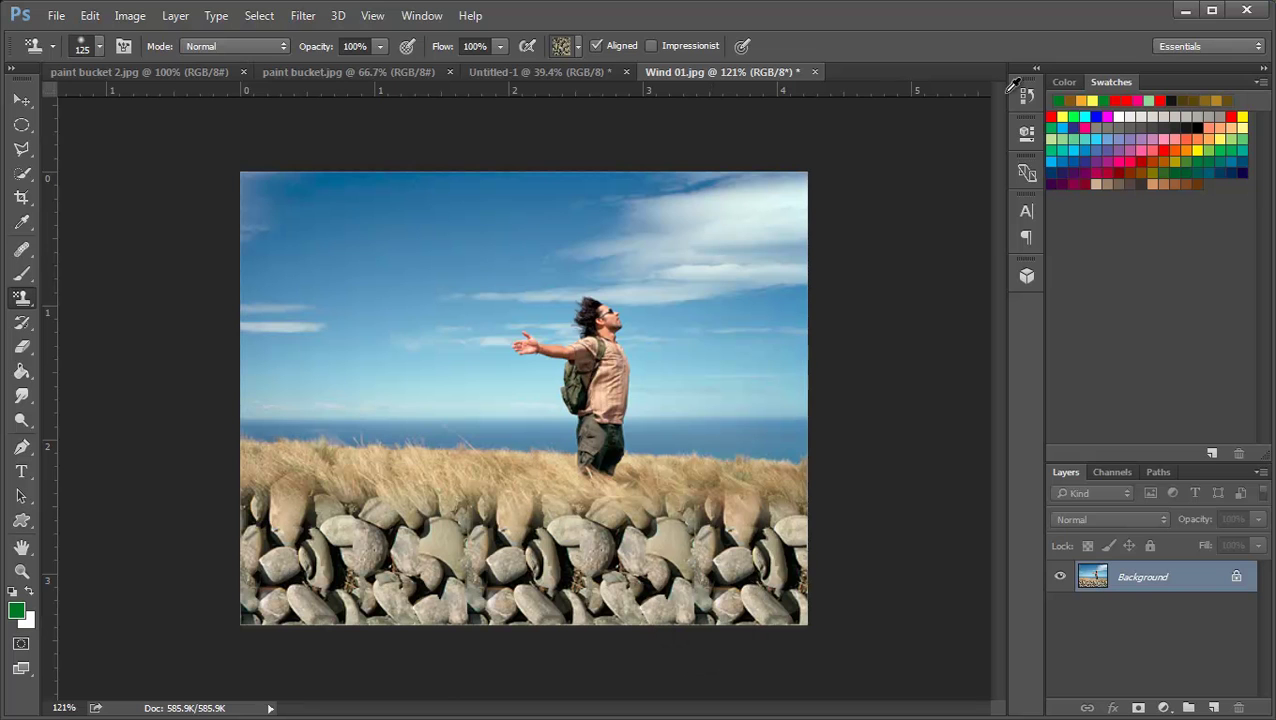
key("F12")
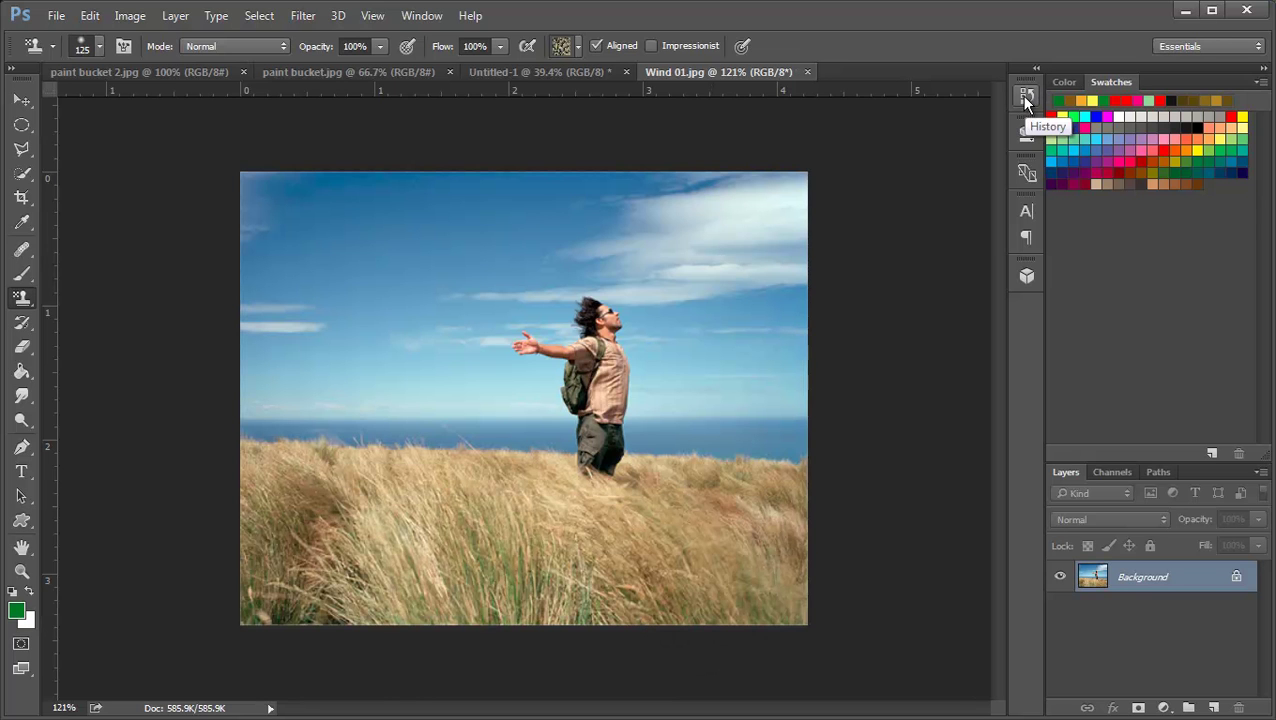
key("ctrl+z")
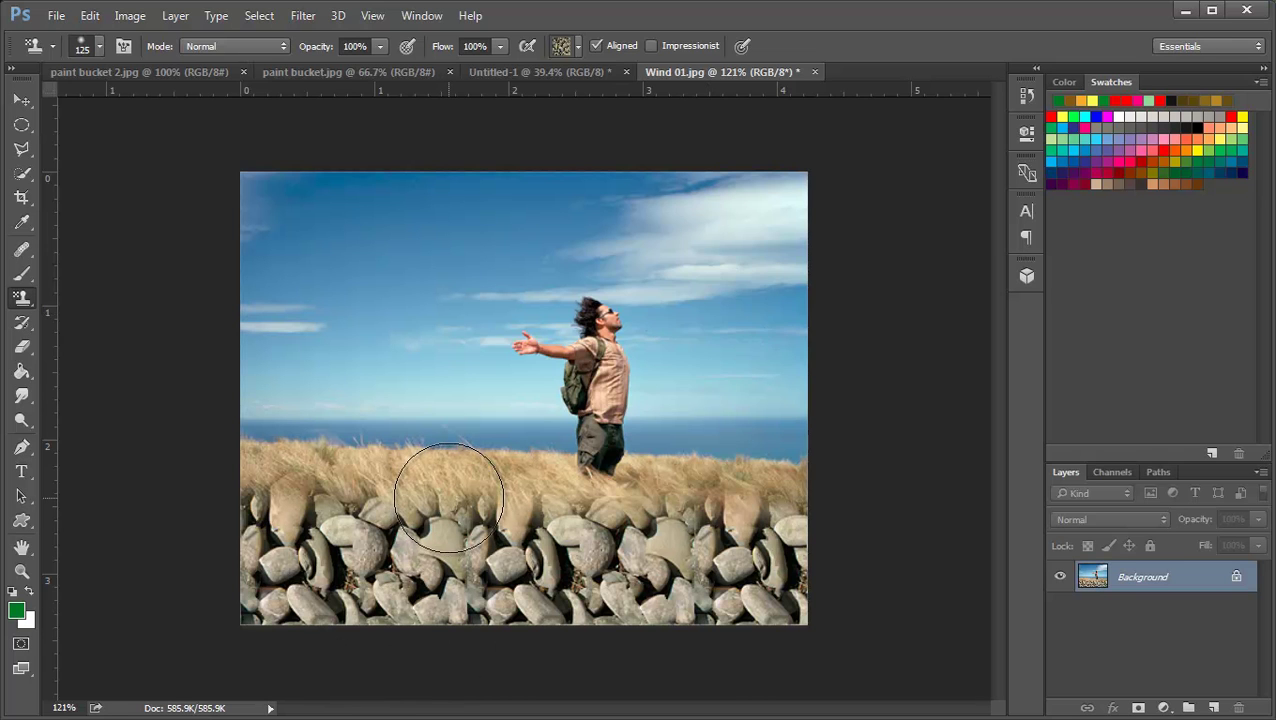
right_click(527, 243)
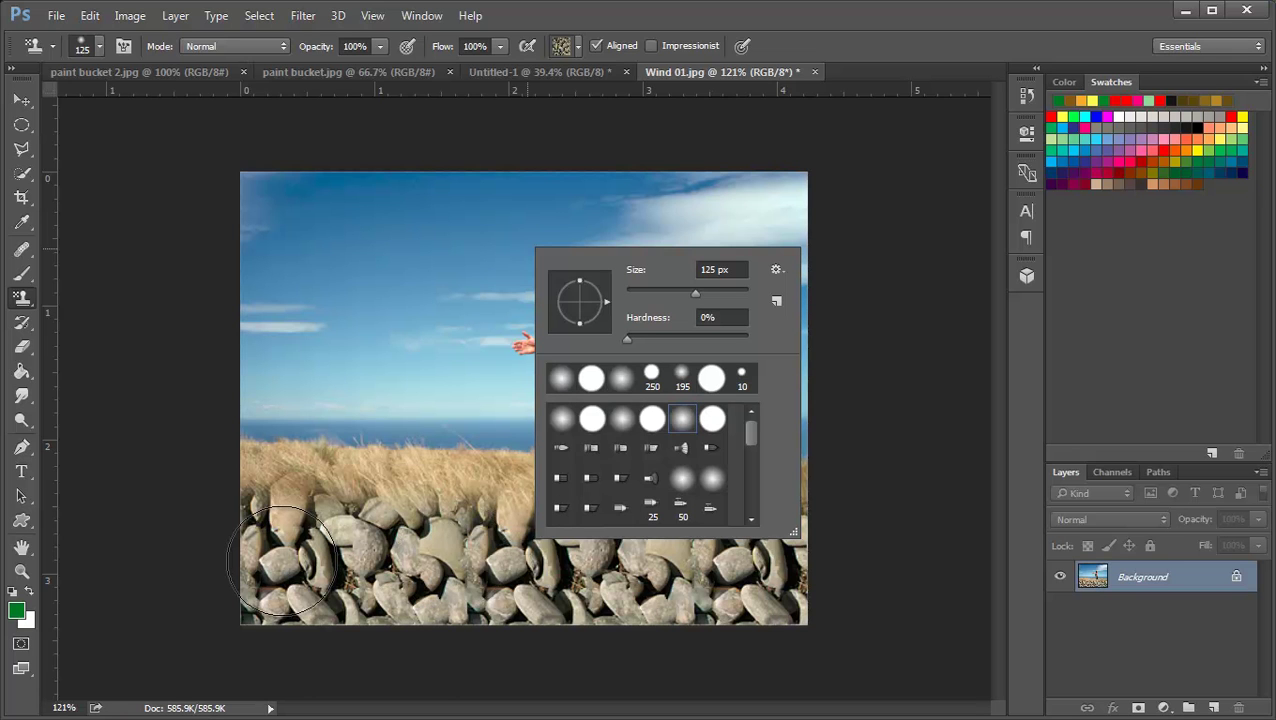
Step: Shrink the brush to 40 px and clone extra rock upward and along the wall
key("Escape")
key("bracketleft")
key("bracketleft")
key("bracketleft")
scroll(318, 520, "up", 3)
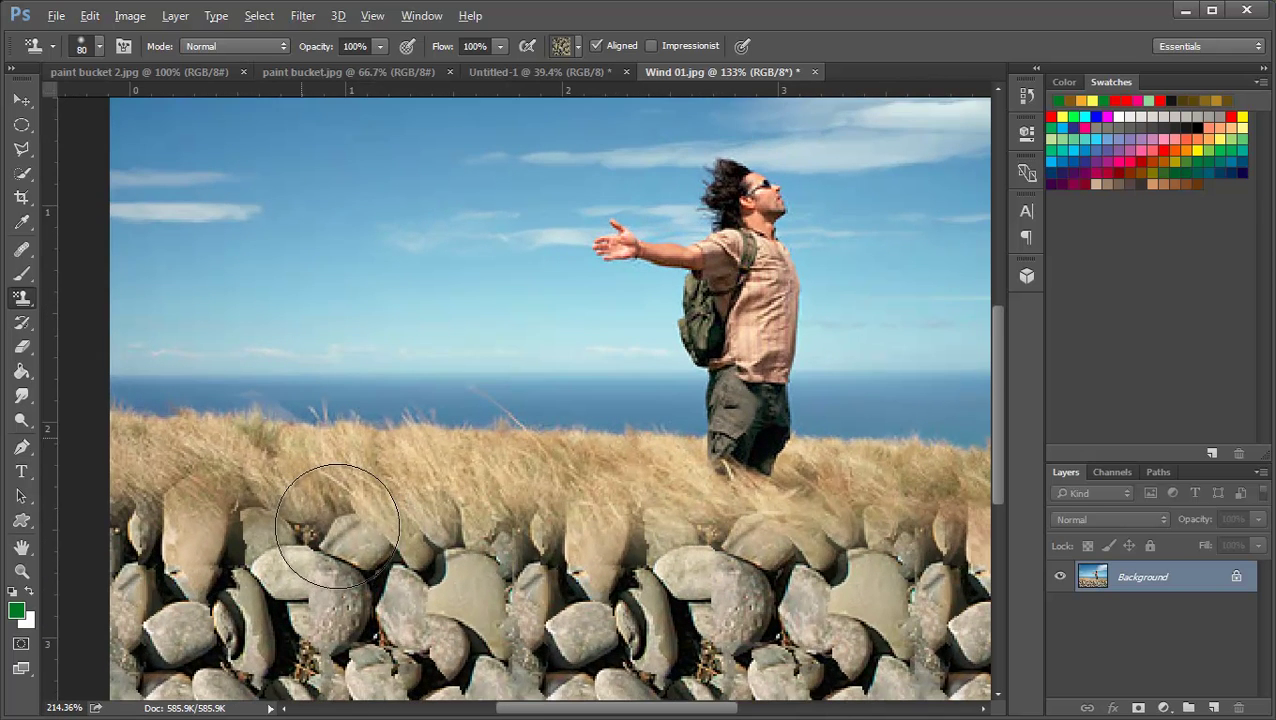
key("bracketleft")
key("bracketleft")
key("bracketleft")
key("bracketleft")
key("bracketleft")
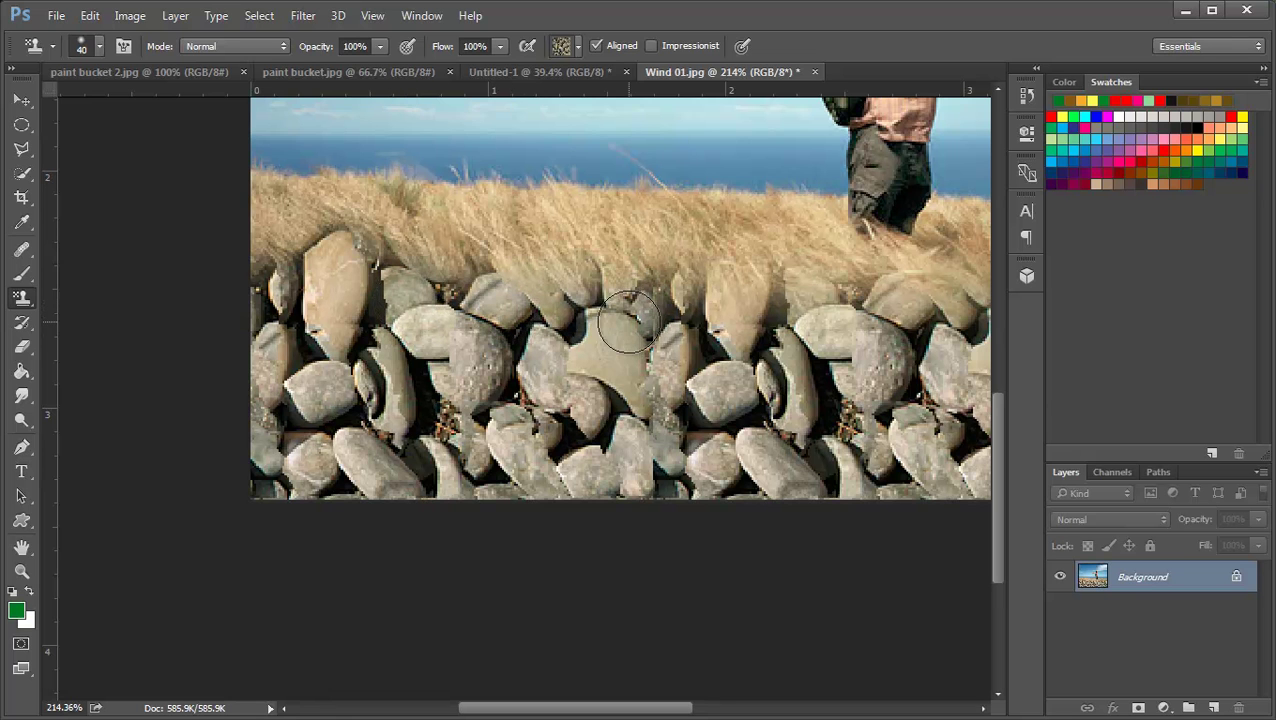
mouse_move(739, 320)
left_mouse_down()
mouse_move(743, 270)
mouse_move(733, 302)
mouse_move(726, 293)
left_mouse_up()
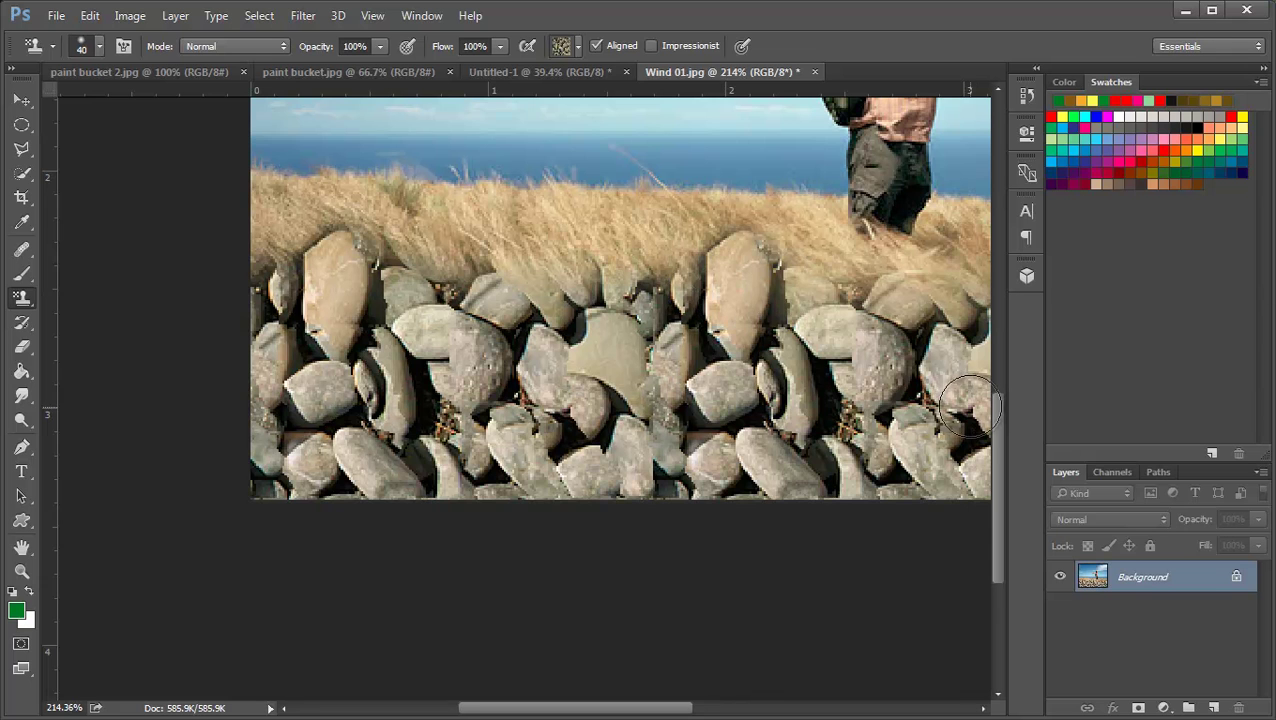
scroll(966, 407, "down", 2)
scroll(862, 413, "down", 2)
key("alt")
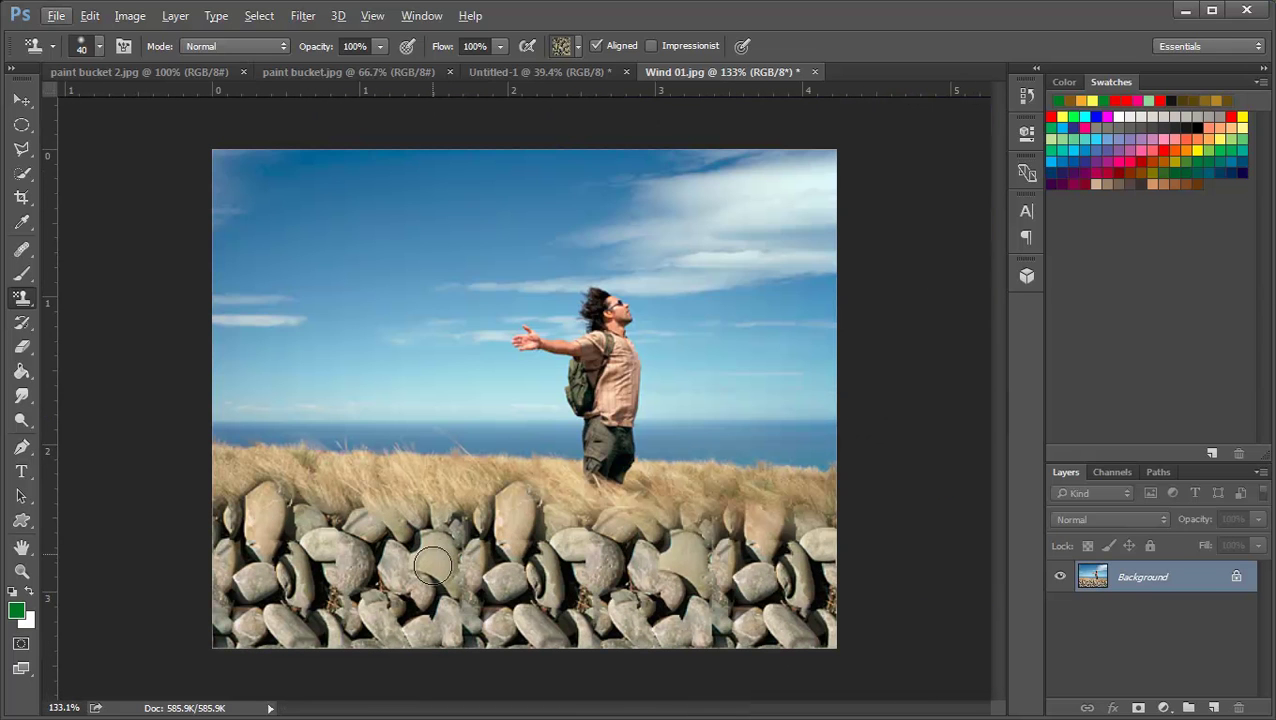
left_click_drag(528, 527, 440, 556)
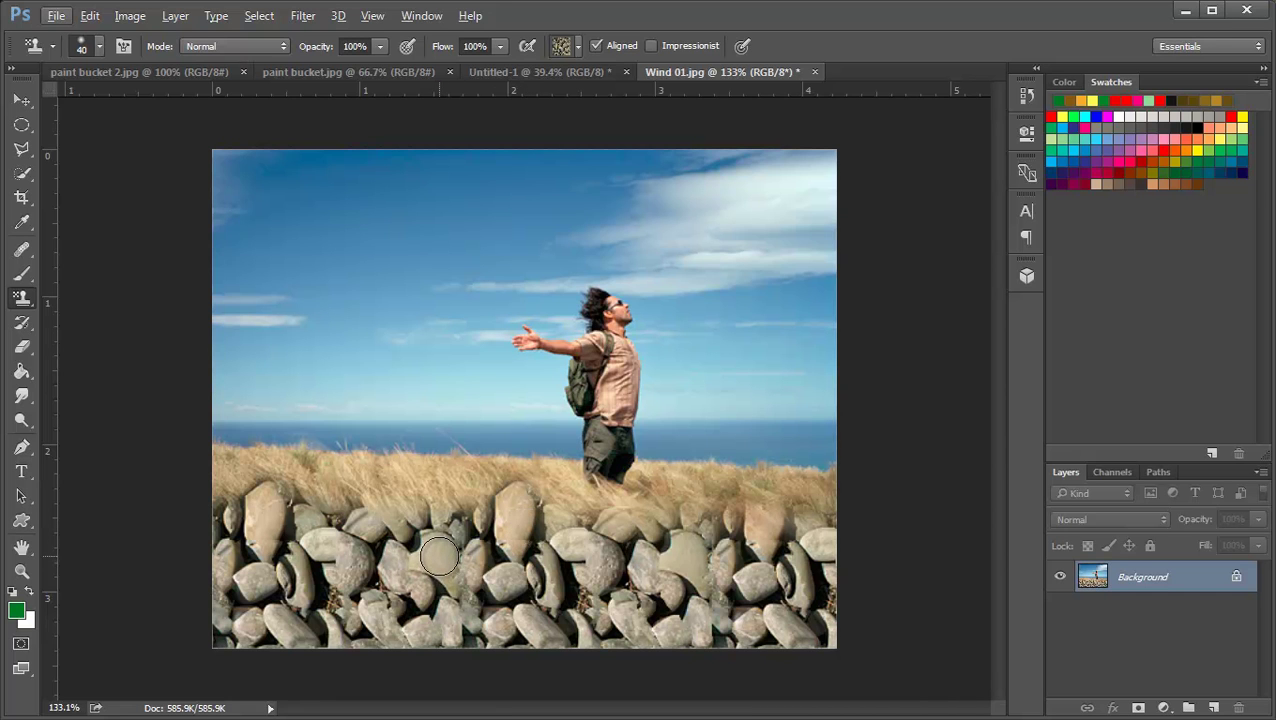
Step: Revert the photo and append the Nature Patterns set to the pattern list
key("F12")
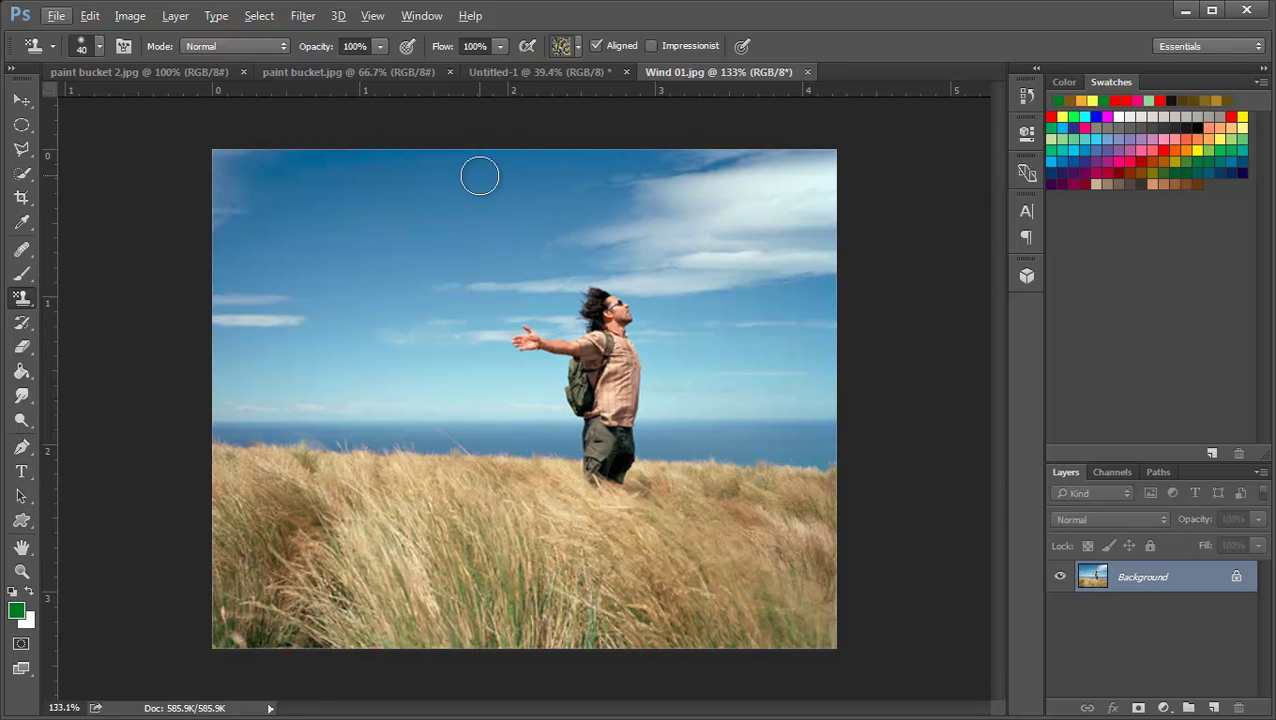
left_click(576, 46)
left_click(664, 80)
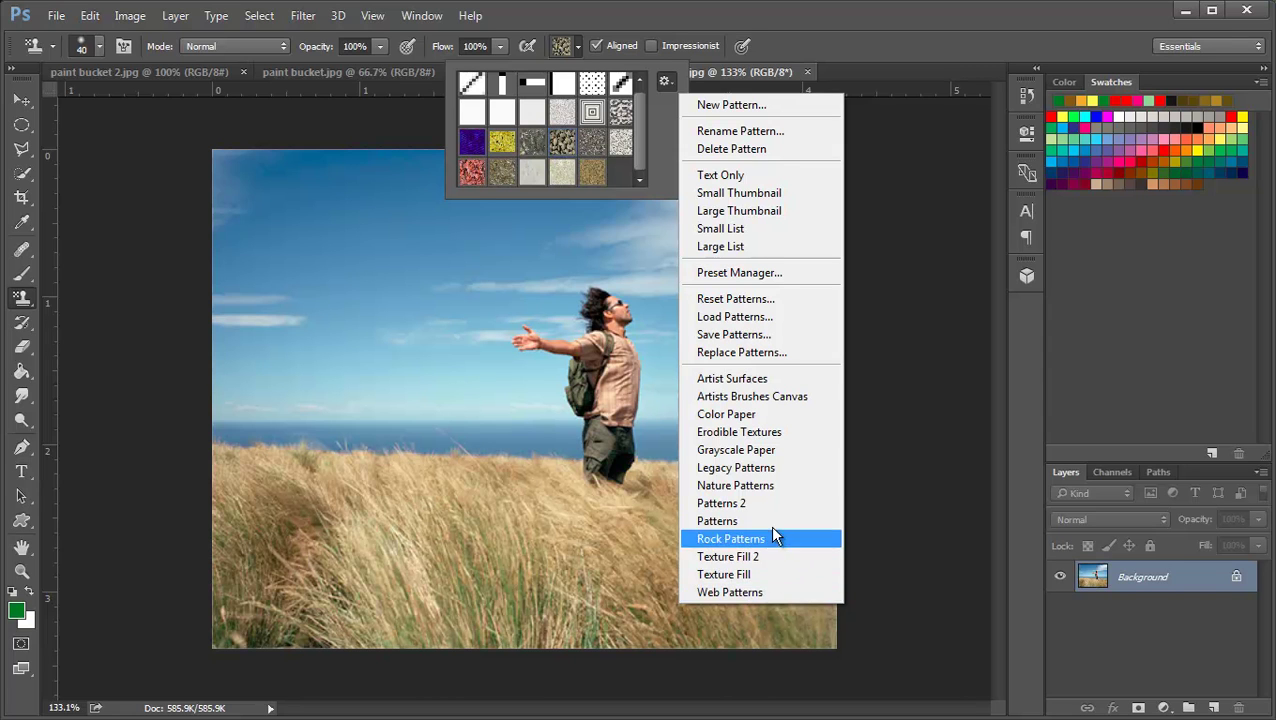
left_click(758, 489)
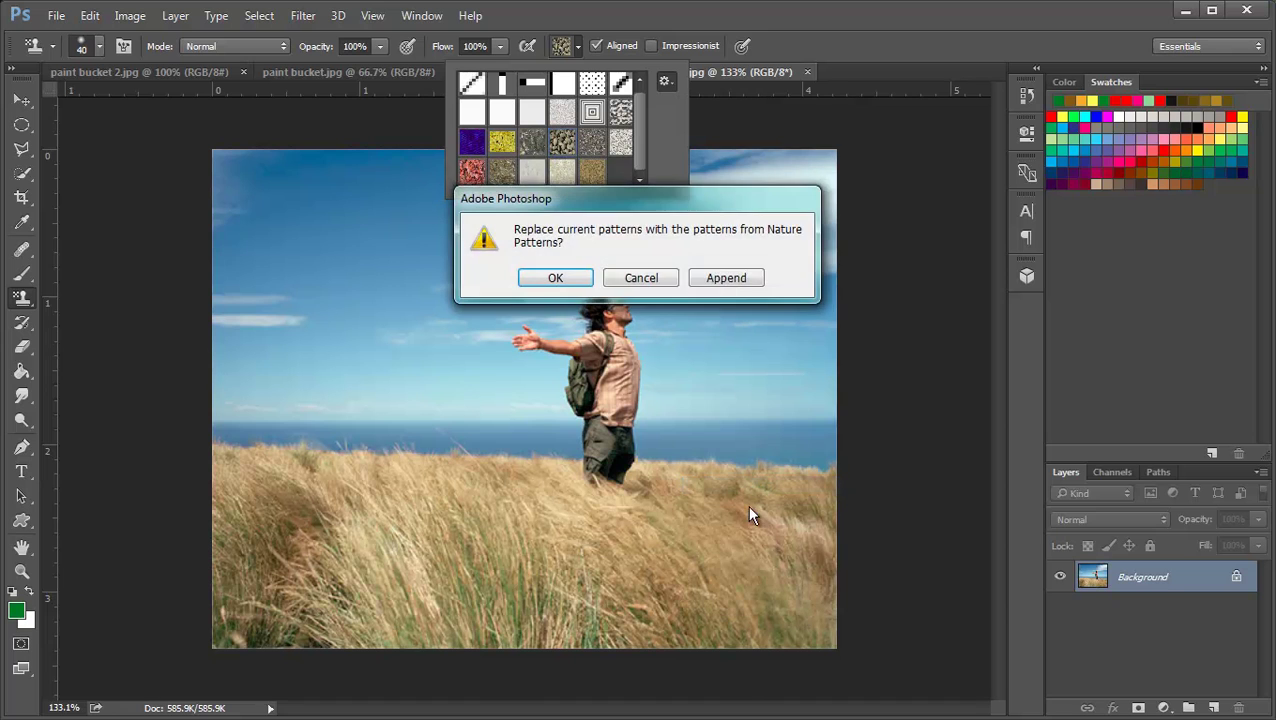
left_click(724, 275)
Step: Paint a leafy pattern across the photo with a 328 px brush, then revert
left_click_drag(640, 115, 633, 225)
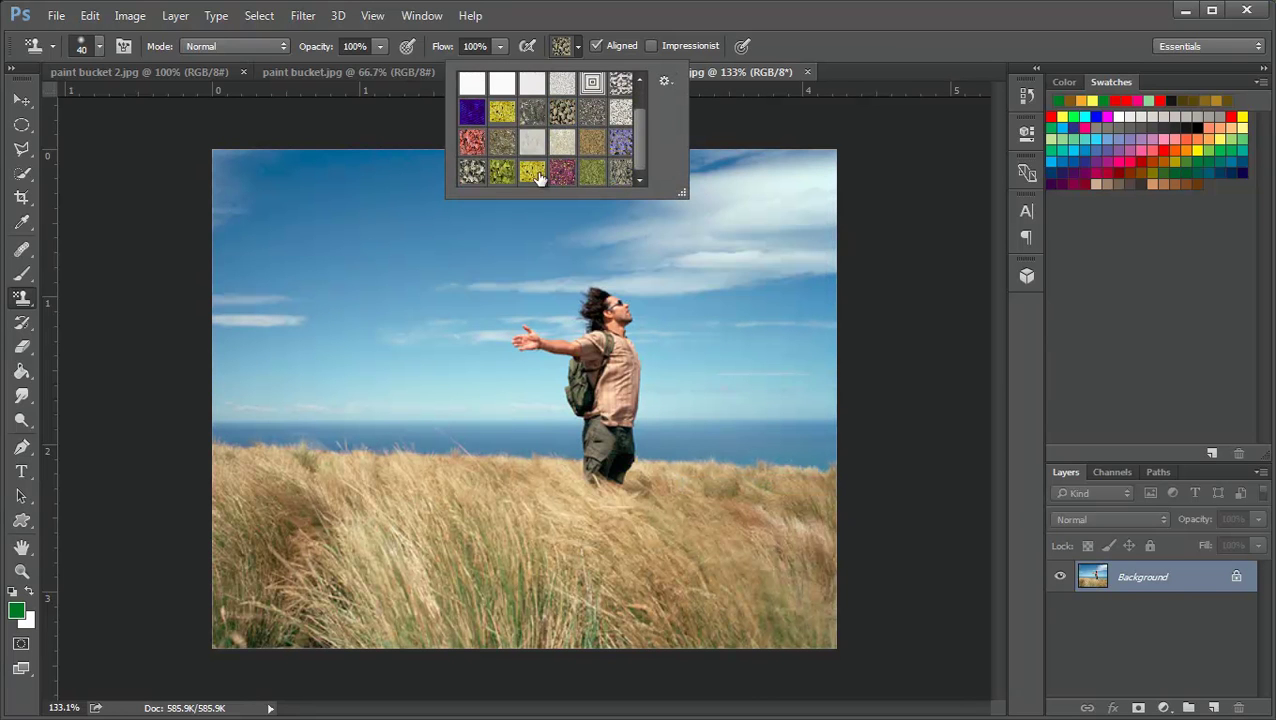
left_click_drag(360, 180, 234, 248)
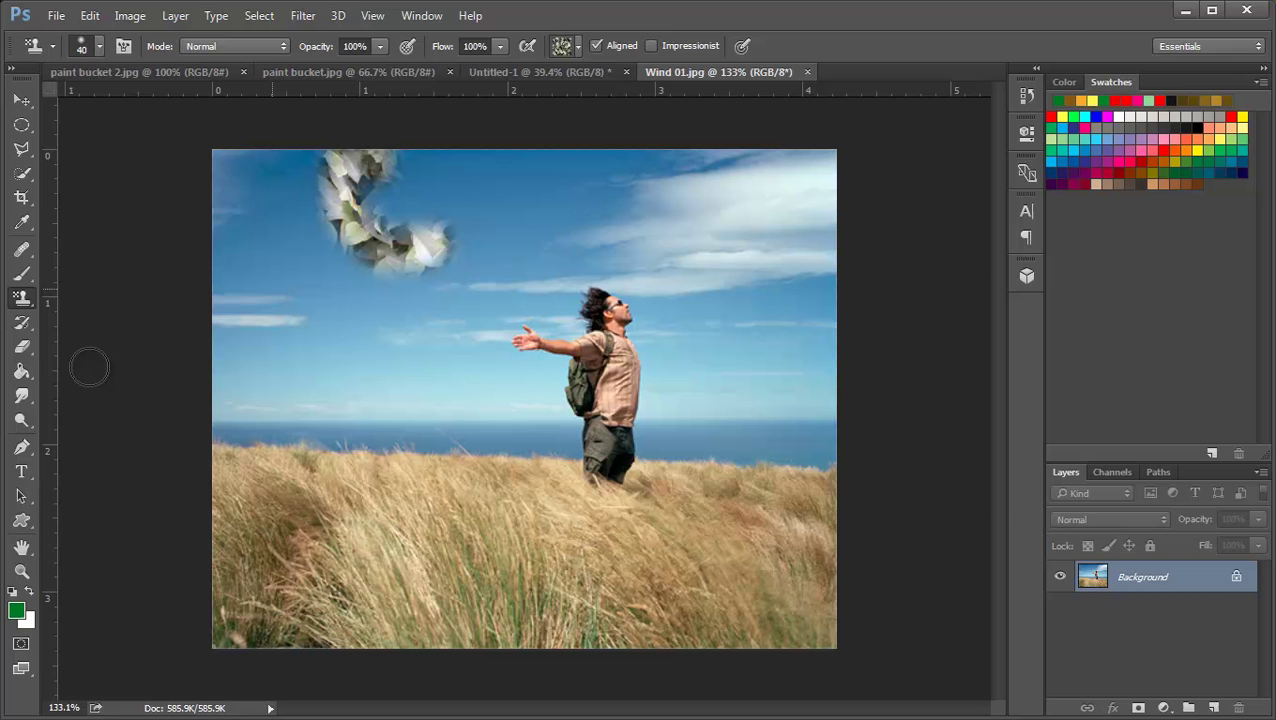
right_click(234, 248)
left_click_drag(403, 289, 436, 286)
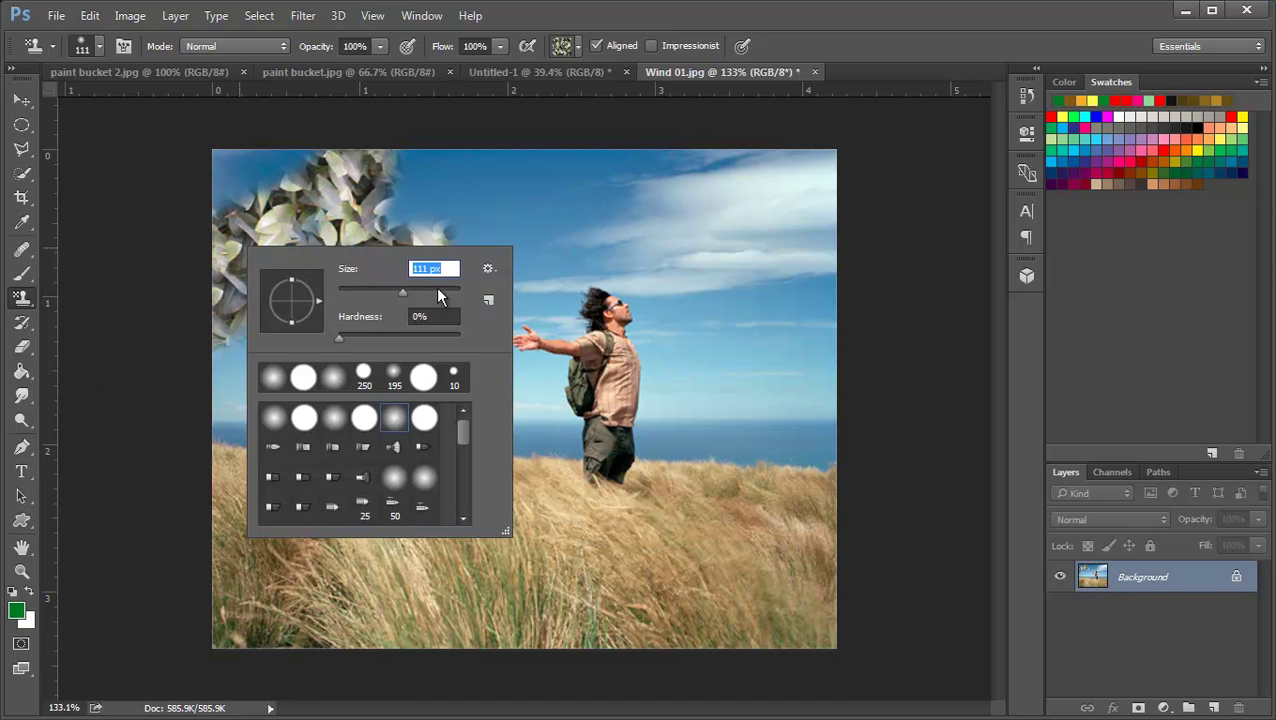
mouse_move(256, 242)
left_mouse_down()
mouse_move(507, 242)
mouse_move(486, 365)
left_mouse_up()
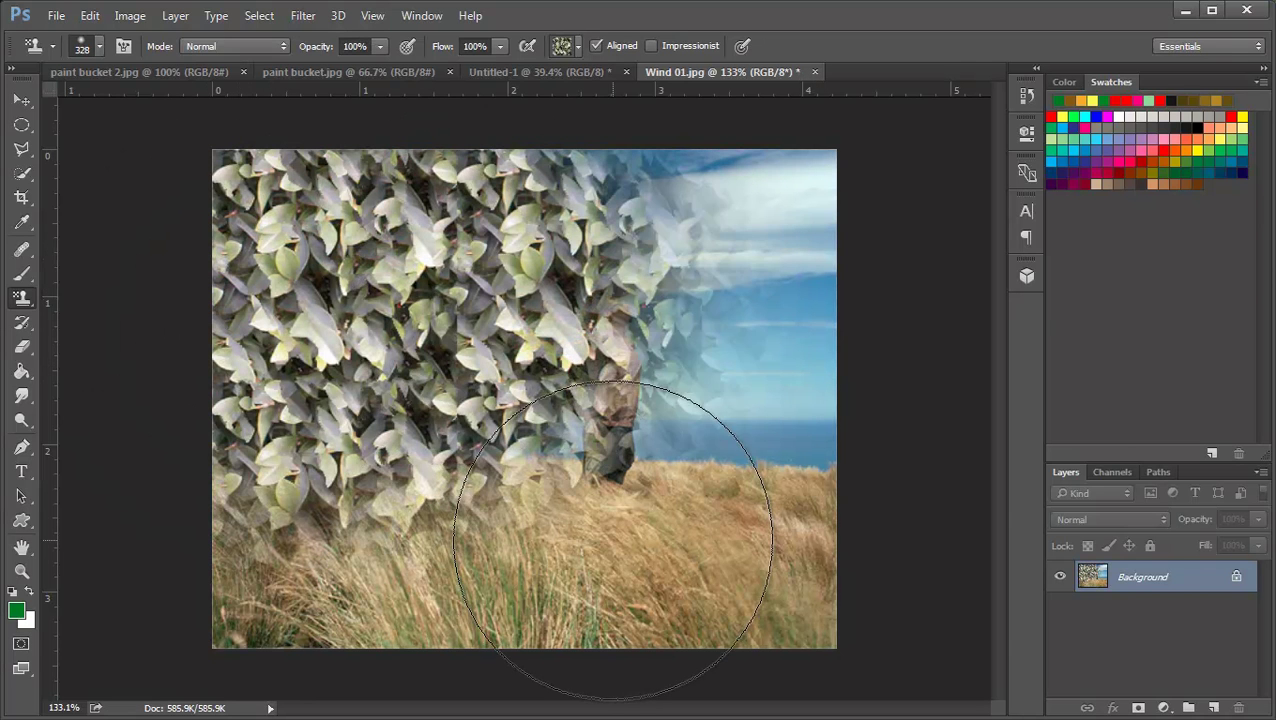
key("F12")
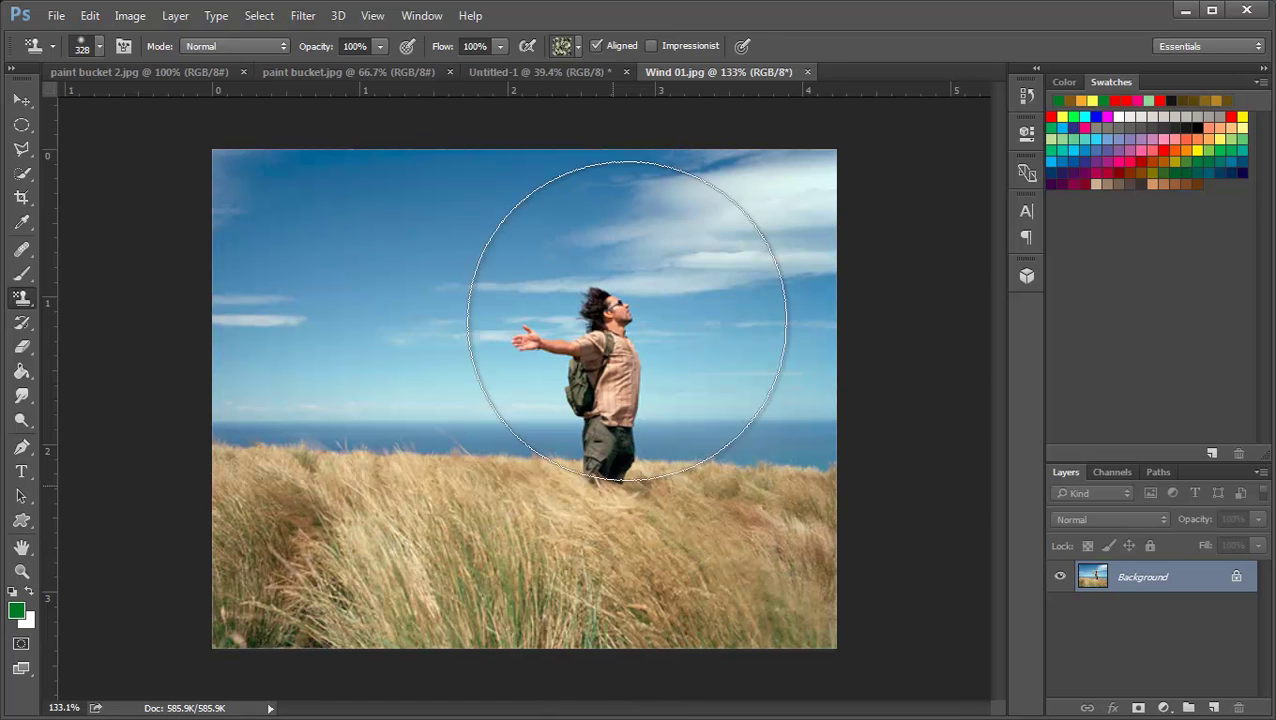
Step: Open the pattern picker's gear menu to reach the Load Patterns option
left_click(579, 50)
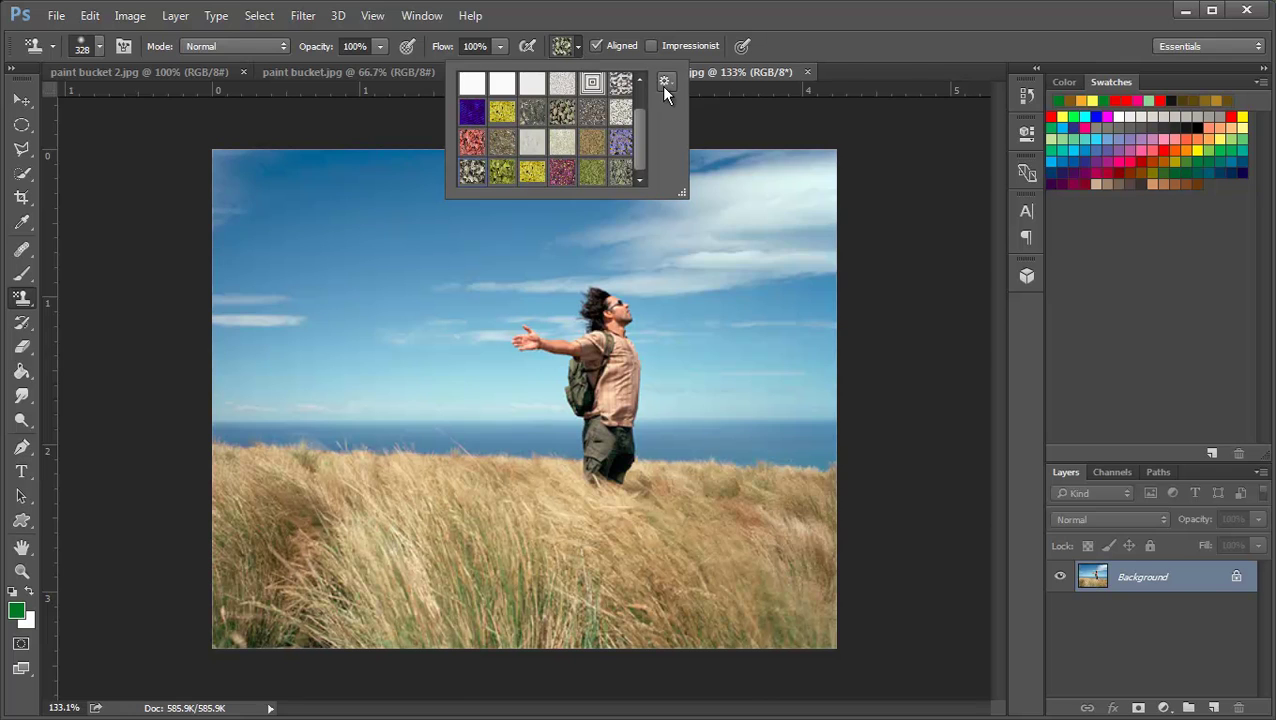
left_click(665, 80)
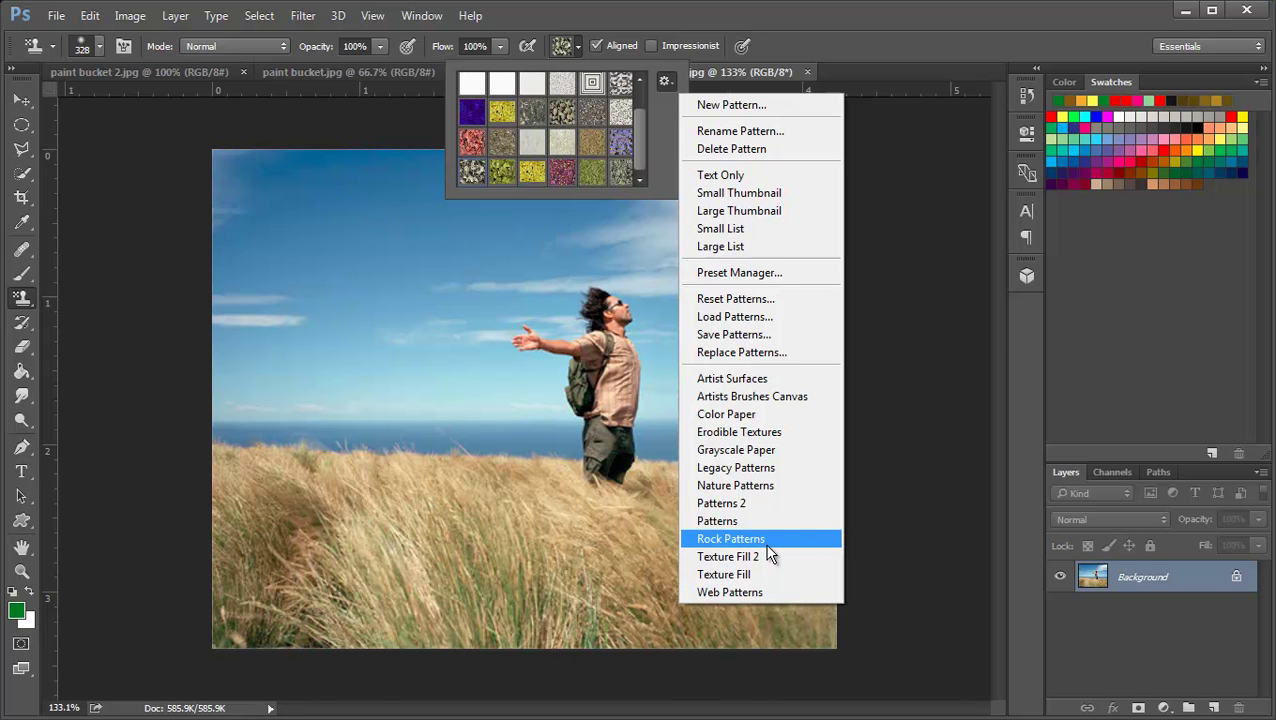
left_click(664, 81)
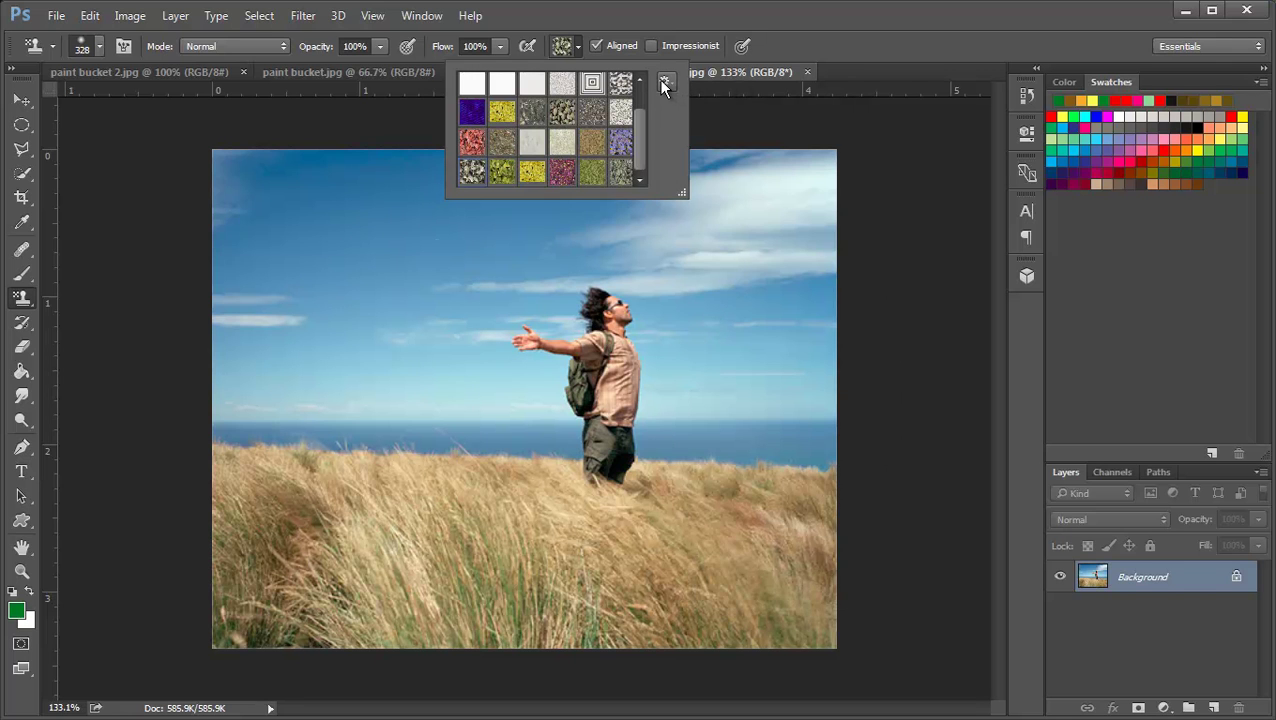
left_click(663, 82)
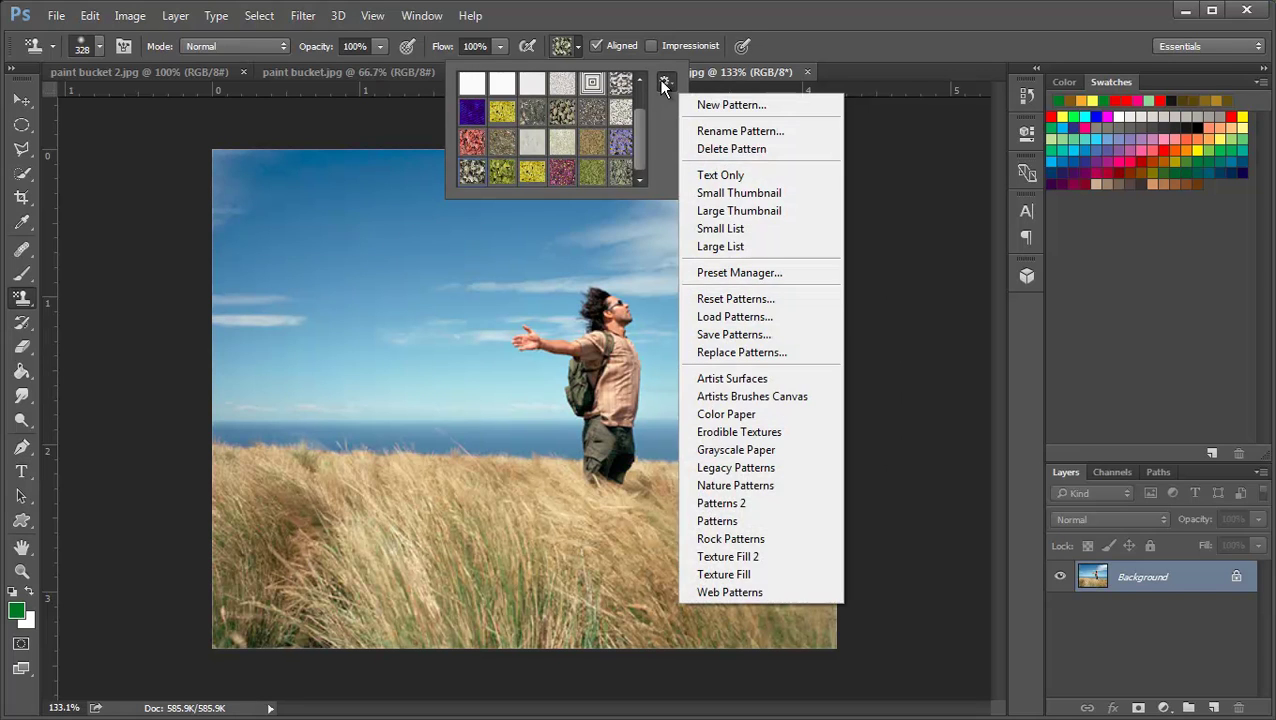
Step: Load the leather.pat pattern file into the pattern list
left_click(750, 318)
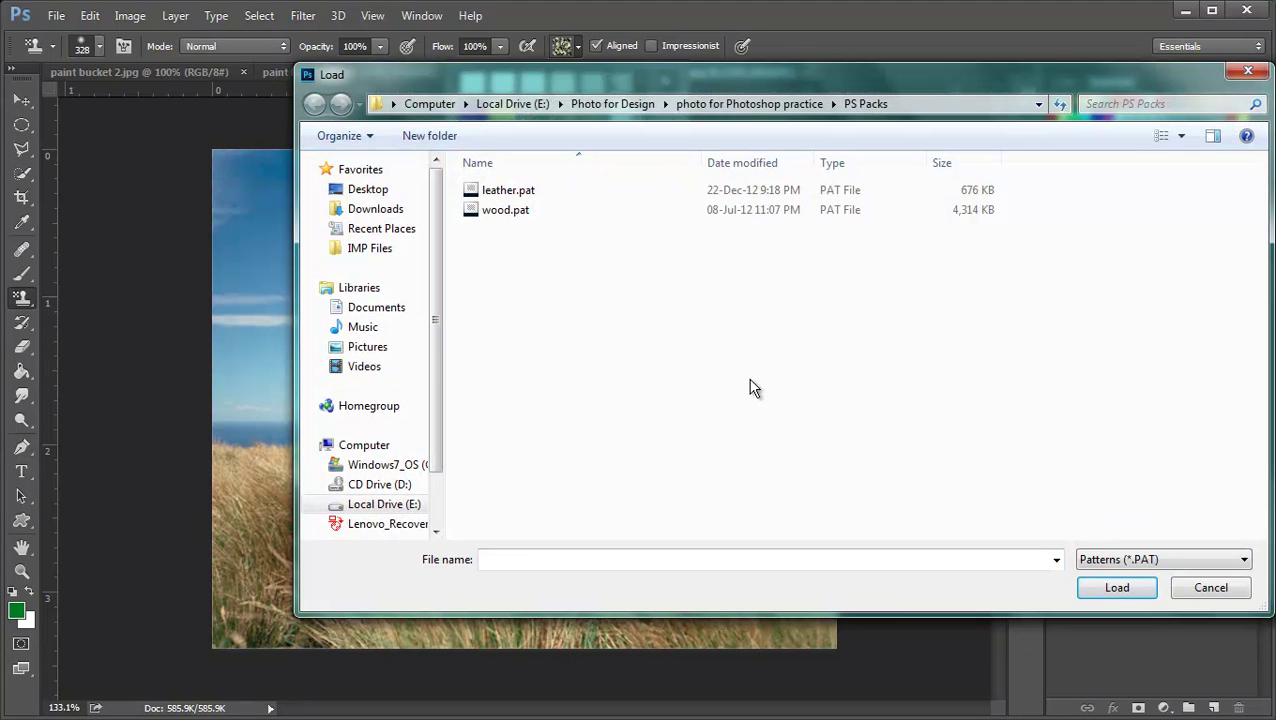
left_click(506, 192)
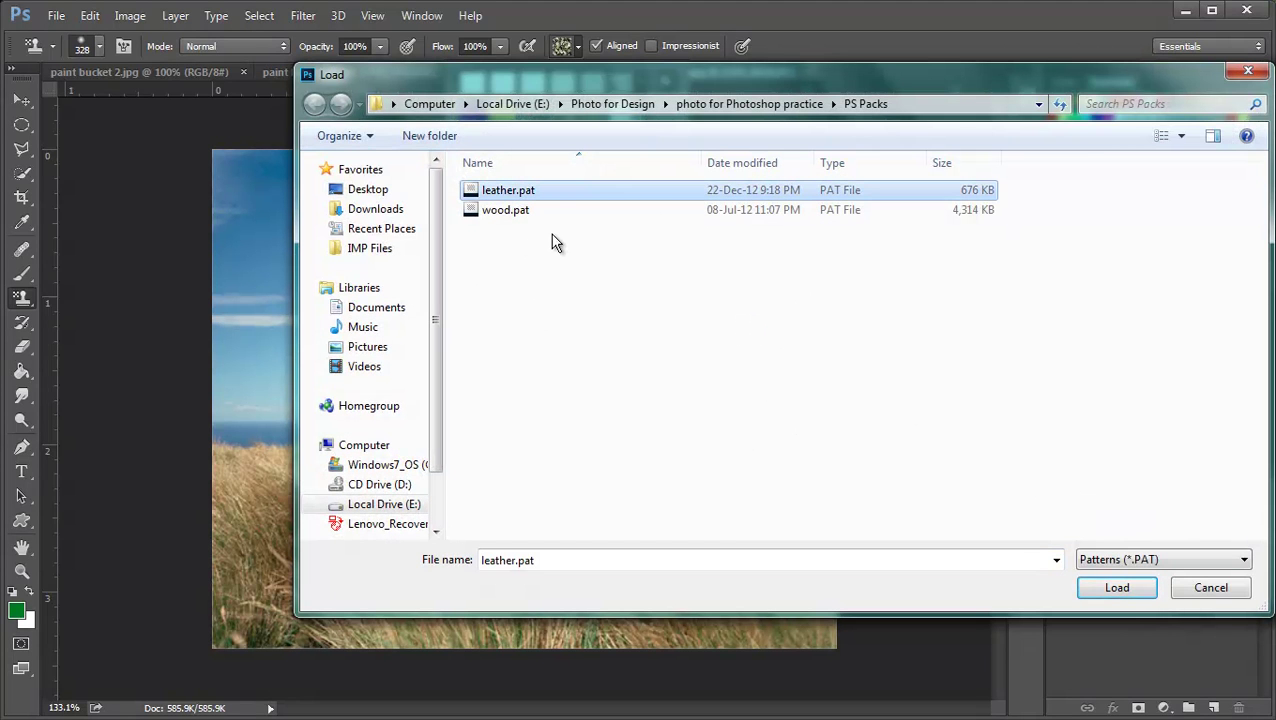
left_click(498, 213)
left_click(496, 192)
left_click(1113, 585)
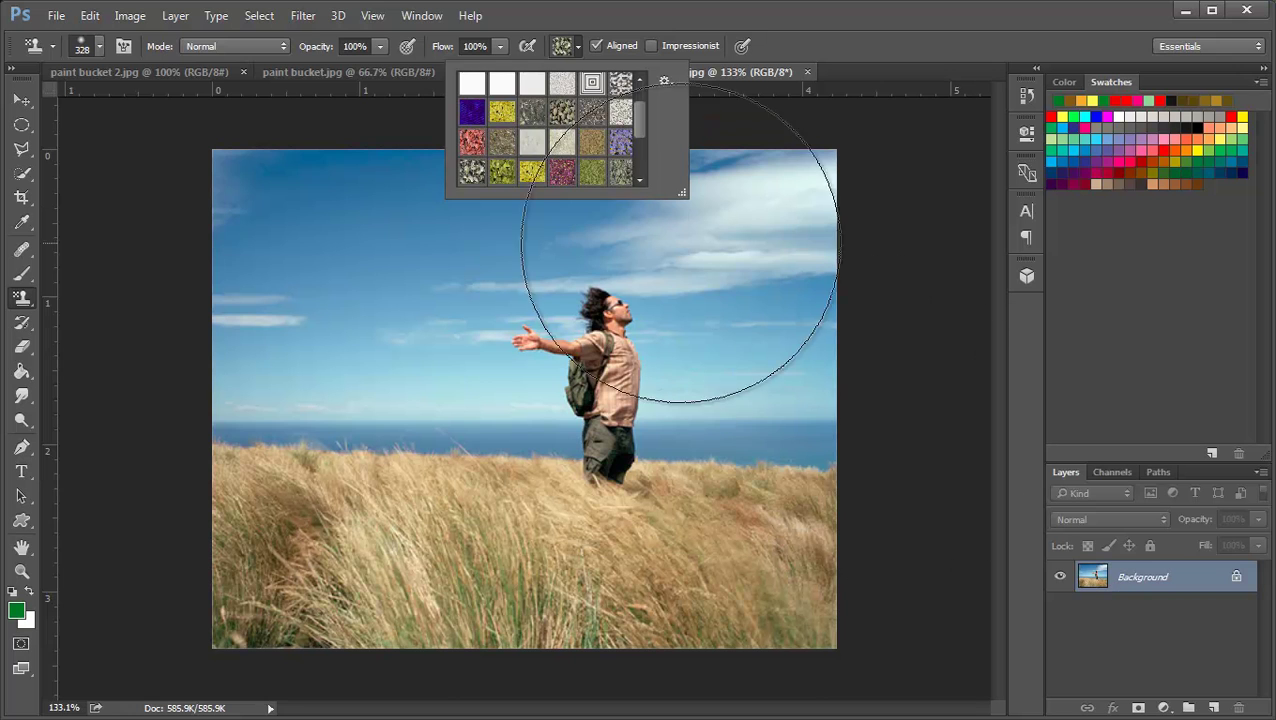
Step: Cover the whole photo with a brown leather pattern
left_click_drag(637, 120, 638, 180)
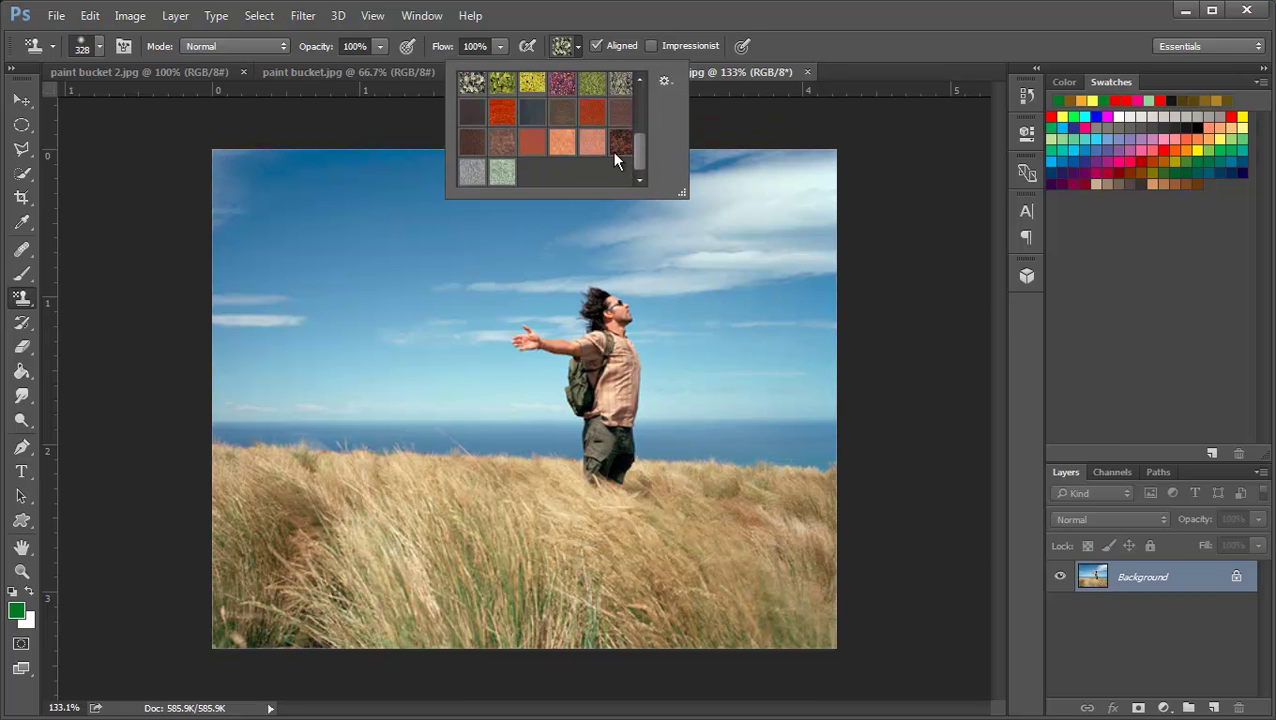
left_click(480, 168)
mouse_move(276, 236)
left_mouse_down()
mouse_move(403, 140)
mouse_move(641, 114)
mouse_move(809, 313)
mouse_move(641, 413)
mouse_move(152, 506)
mouse_move(980, 540)
left_mouse_up()
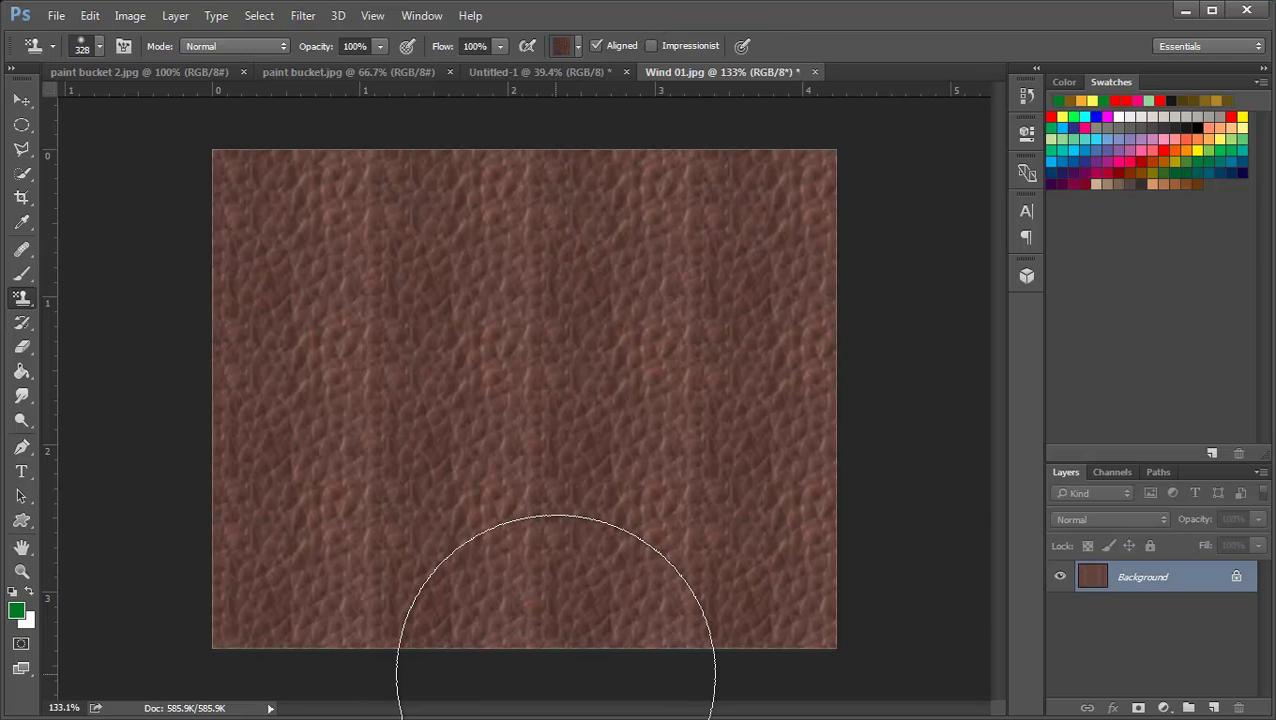
Step: Load the wood.pat pattern set into the pattern picker
left_click(577, 47)
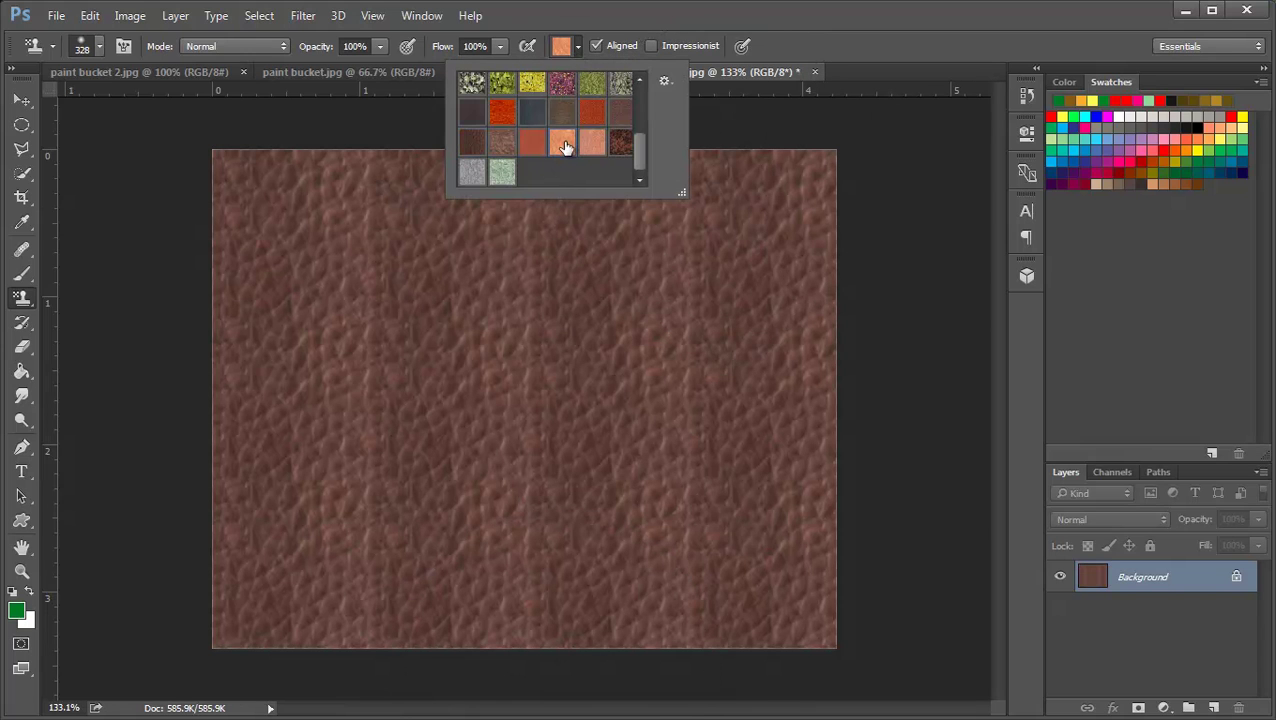
left_click(664, 81)
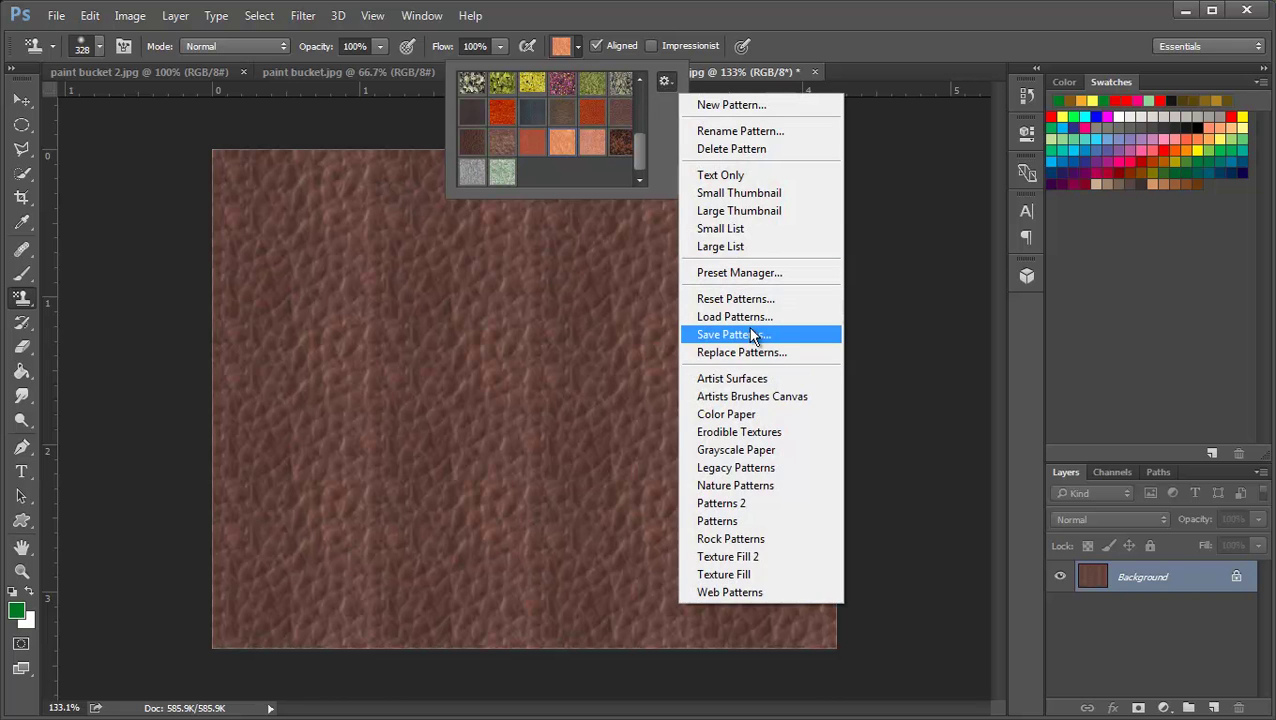
left_click(754, 322)
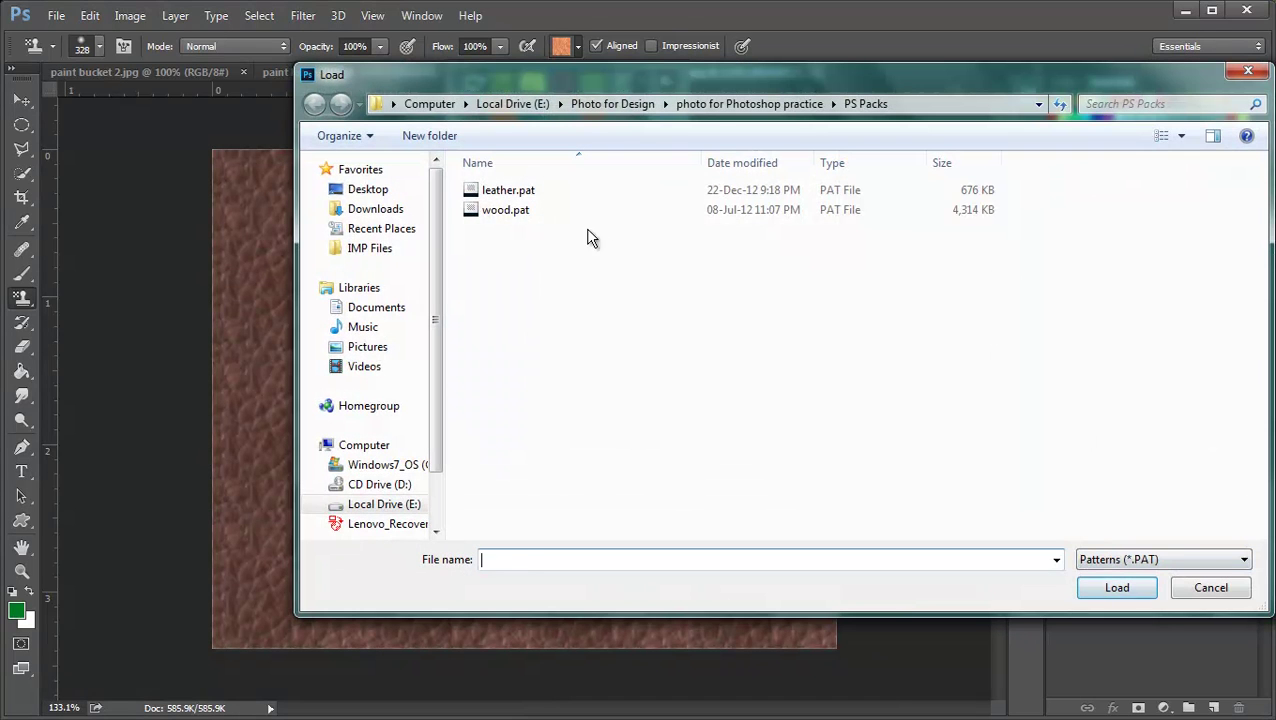
left_click(507, 212)
left_click(1117, 587)
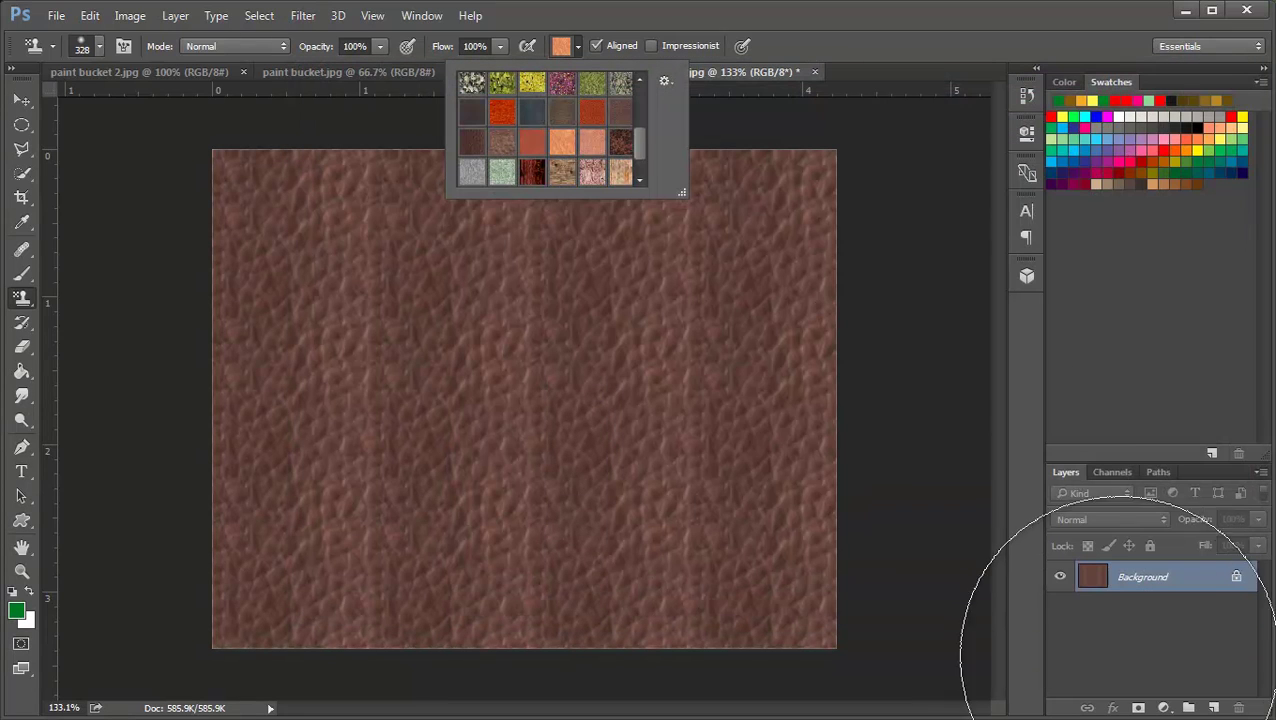
Step: Choose a wood-grain pattern and paint it across the whole canvas
left_click_drag(638, 150, 621, 175)
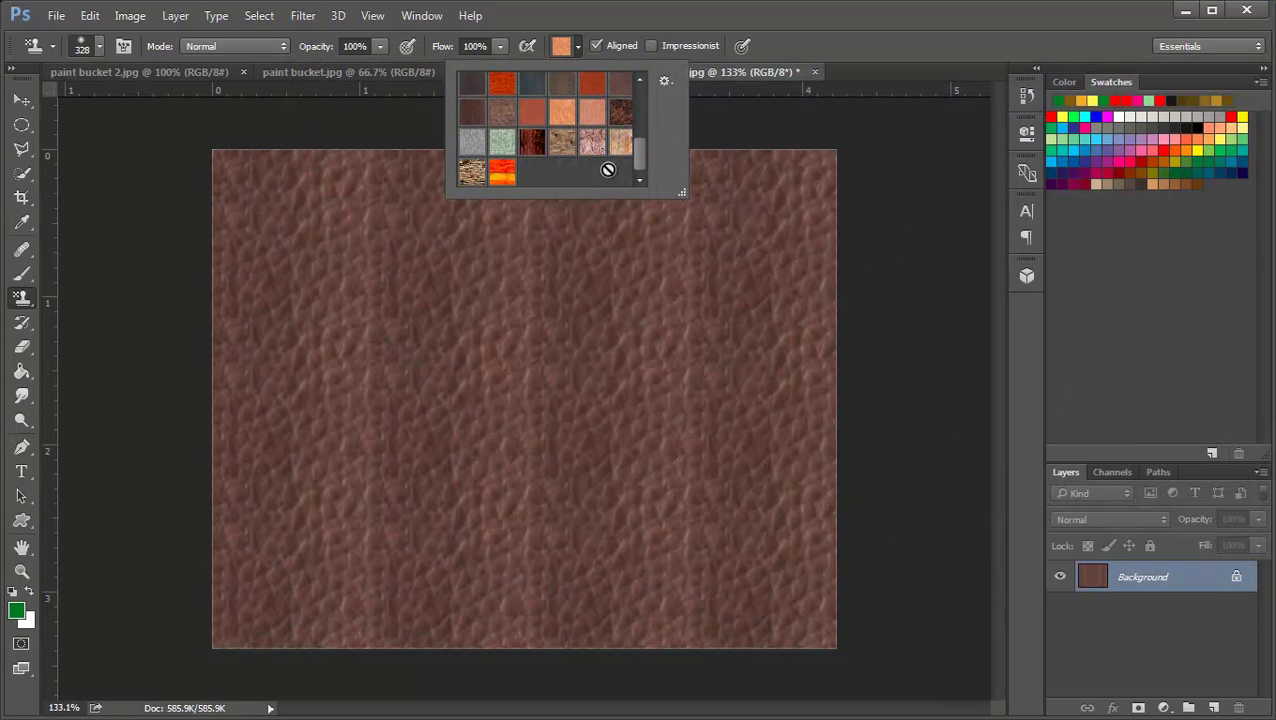
left_click(567, 150)
mouse_move(513, 228)
left_mouse_down()
mouse_move(400, 228)
mouse_move(775, 399)
mouse_move(584, 464)
mouse_move(88, 505)
mouse_move(2, 490)
left_mouse_up()
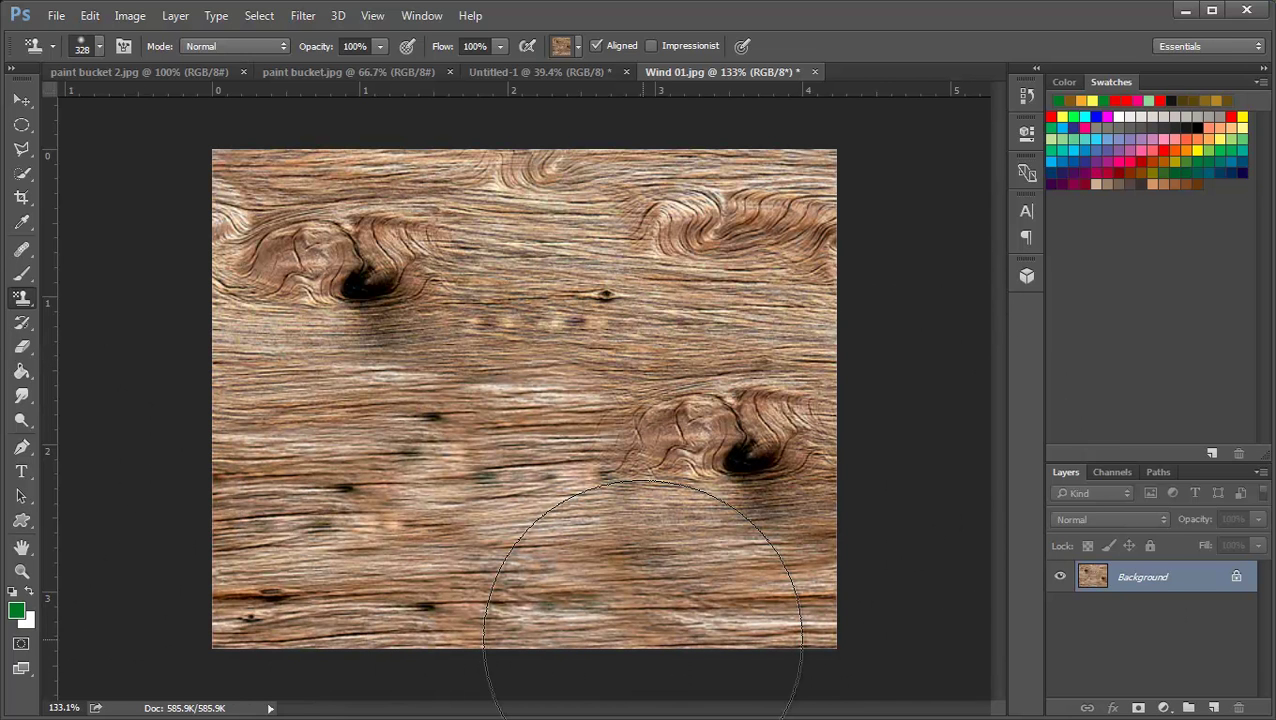
Step: Revert the photo, select the grey pebble pattern and reduce the brush to 125 px
key("F12")
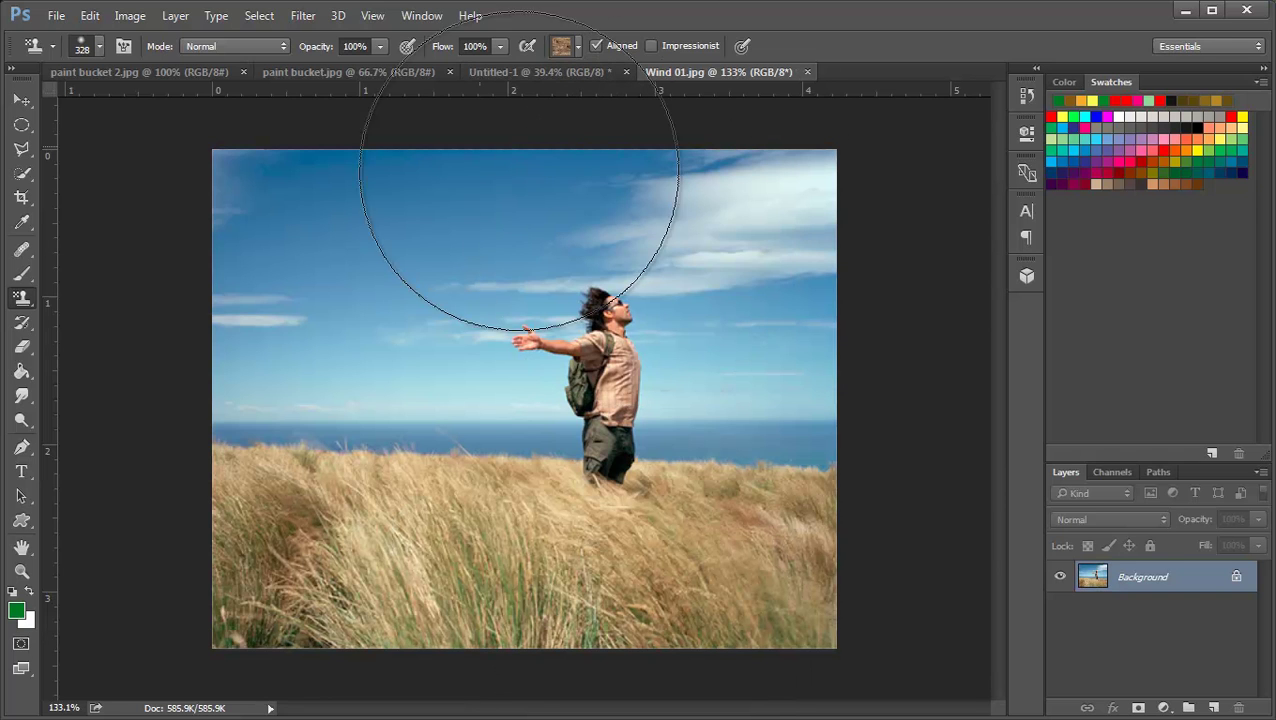
left_click(500, 47)
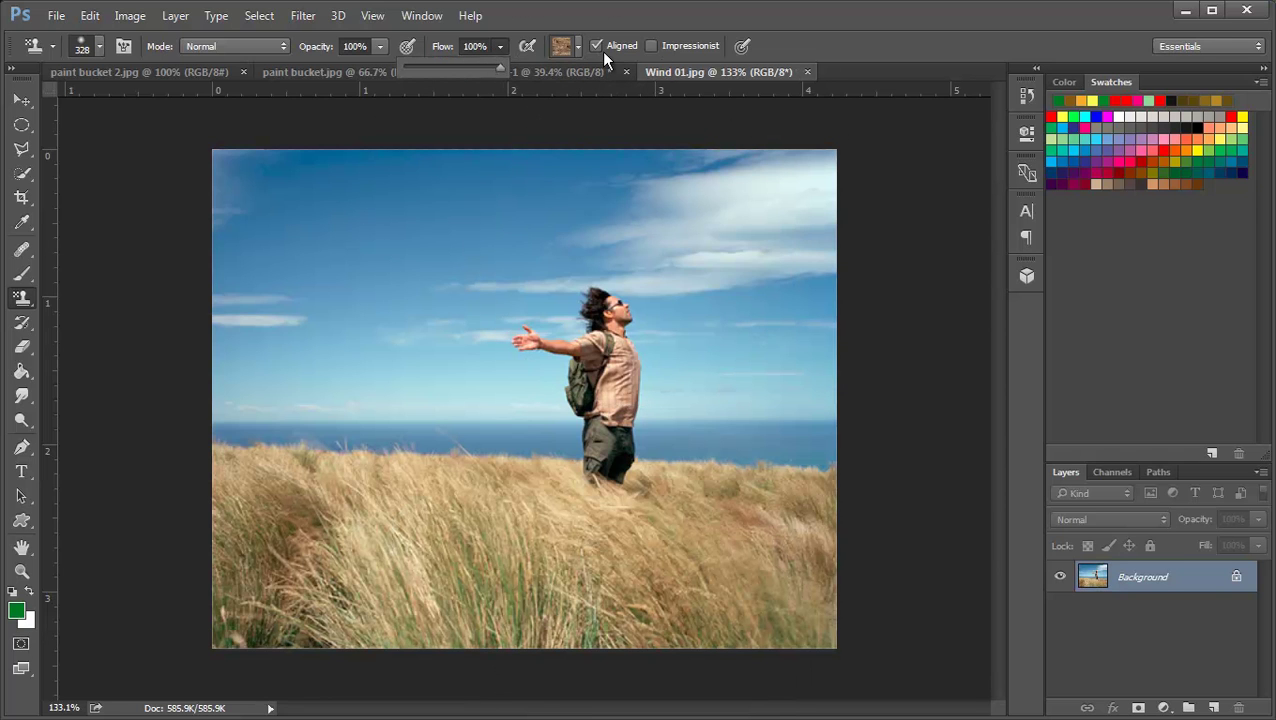
left_click(577, 47)
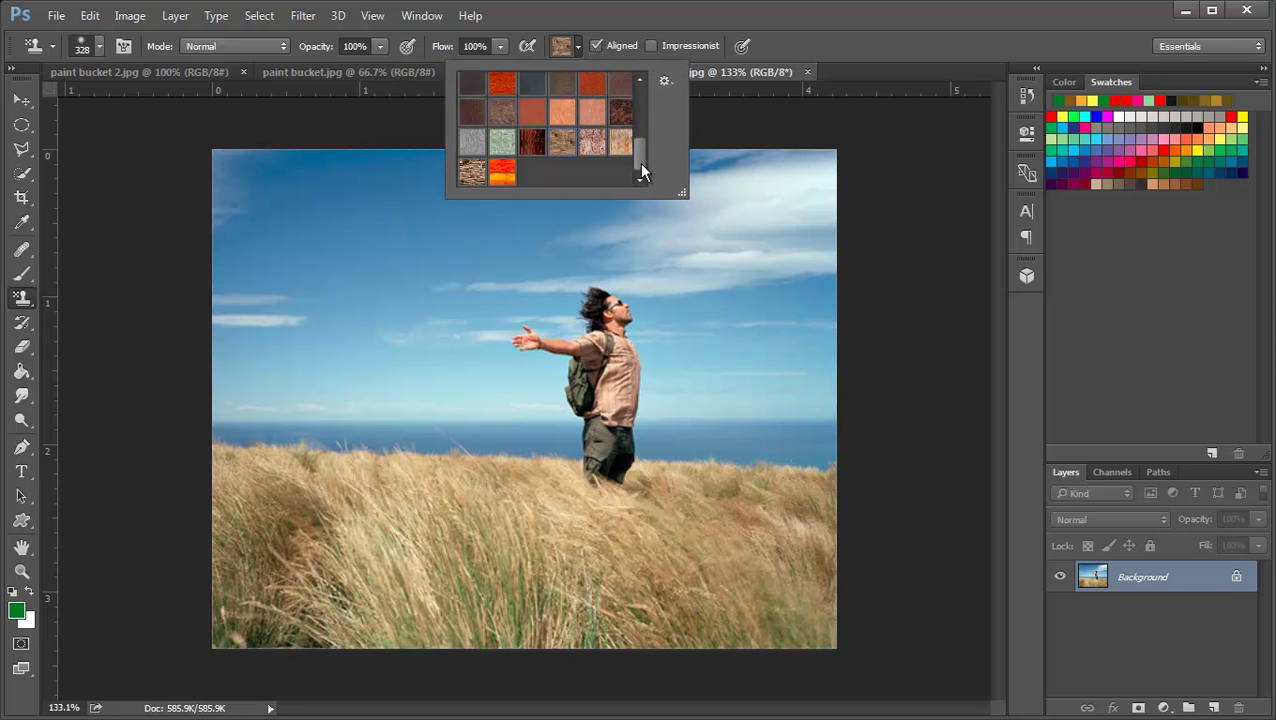
scroll(642, 158, "up", 2)
scroll(646, 148, "up", 2)
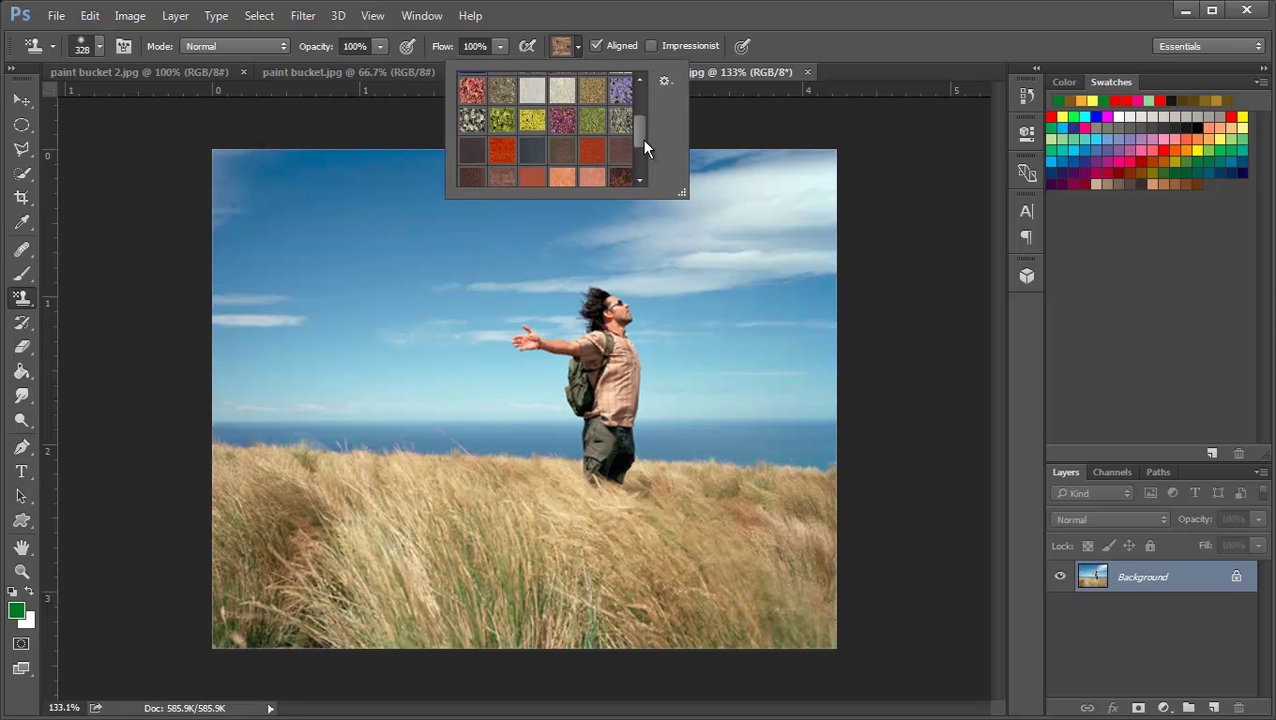
left_click_drag(645, 148, 648, 116)
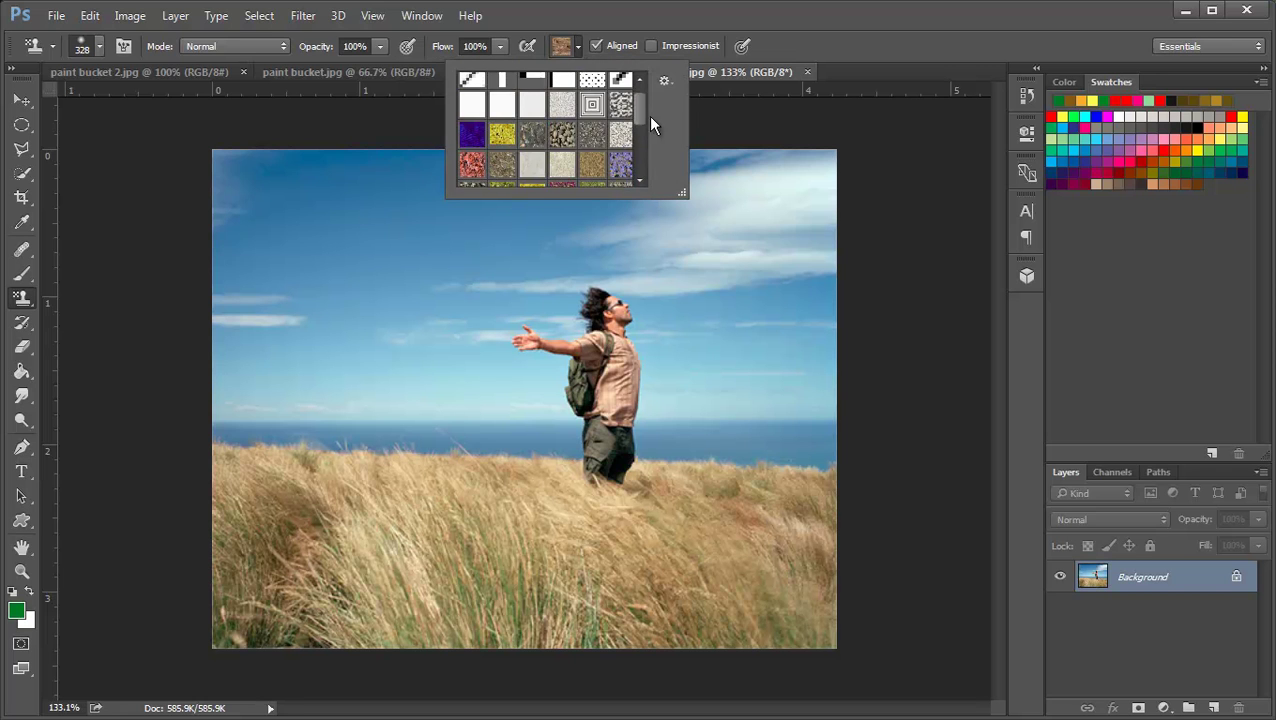
left_click(768, 8)
key("bracketleft")
key("bracketleft")
key("bracketleft")
key("bracketleft")
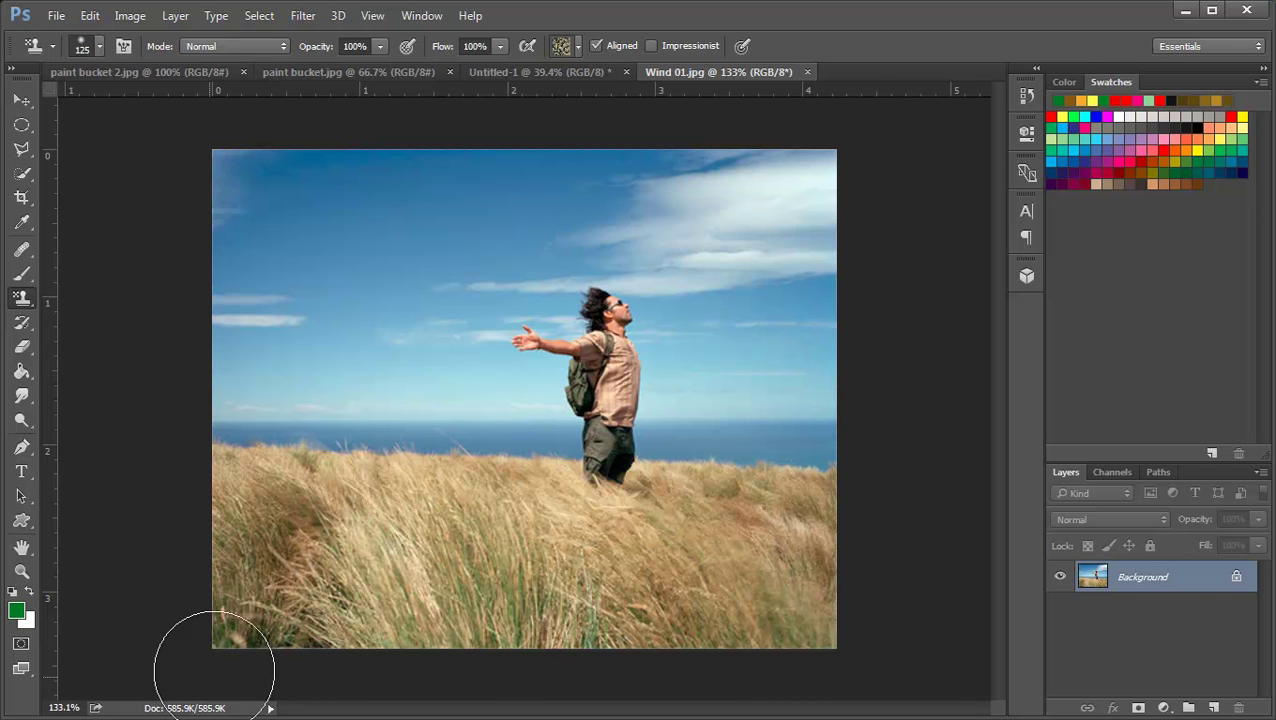
Step: Paint a band of grey pebbles across the bottom grass
left_click_drag(228, 621, 740, 584)
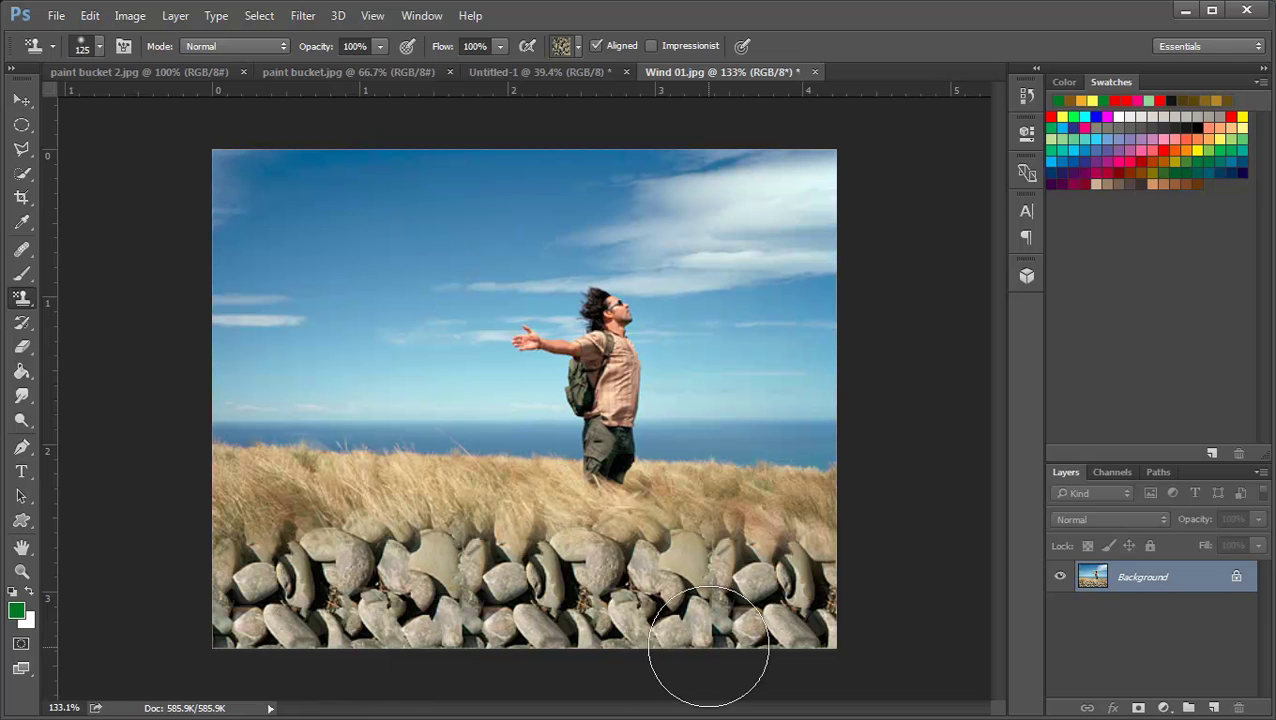
mouse_move(427, 627)
left_mouse_down()
mouse_move(235, 603)
mouse_move(340, 600)
left_mouse_up()
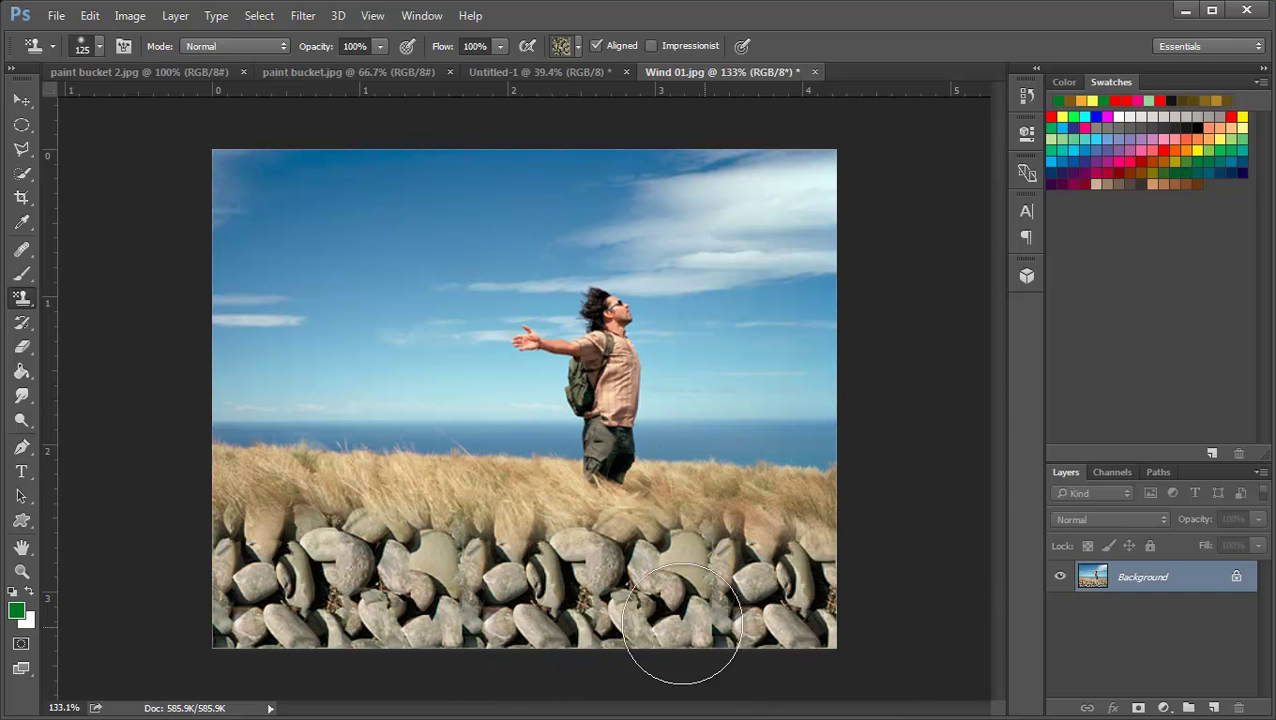
left_click_drag(427, 583, 425, 605)
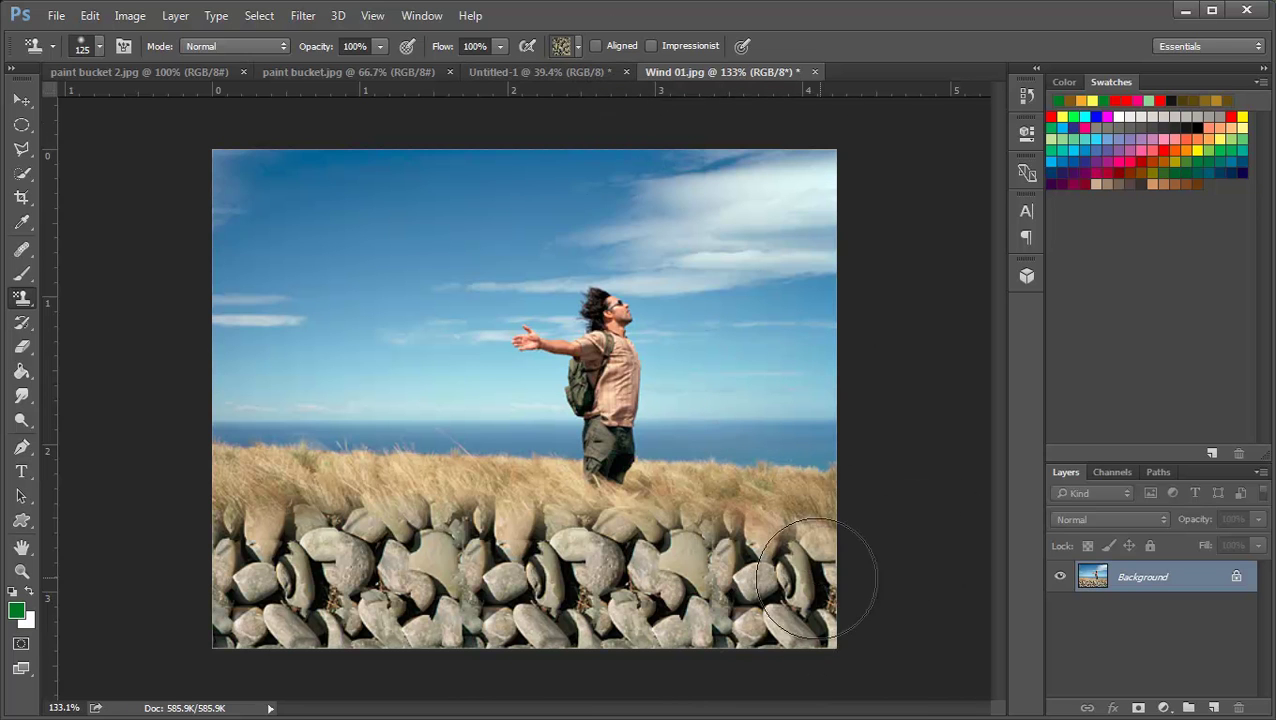
left_click_drag(825, 590, 142, 618)
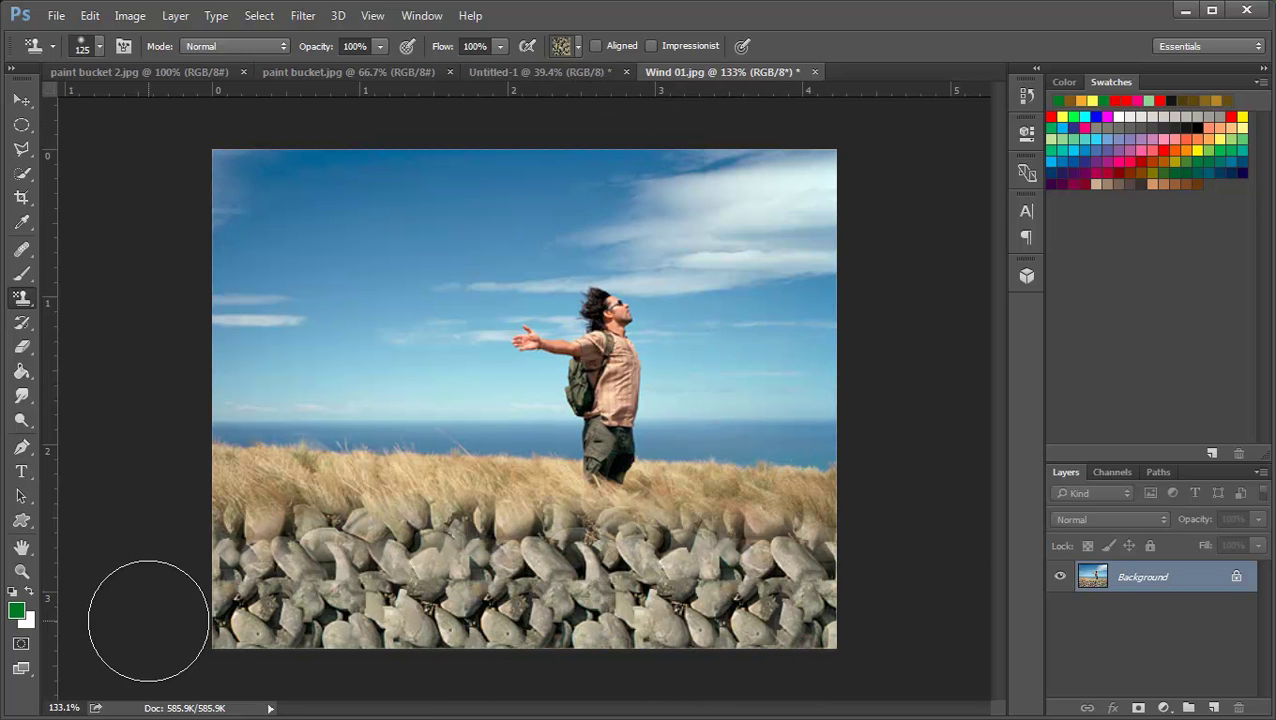
left_click_drag(222, 620, 739, 642)
mouse_move(125, 584)
left_mouse_down()
mouse_move(380, 620)
mouse_move(712, 641)
mouse_move(561, 612)
mouse_move(863, 632)
mouse_move(869, 612)
mouse_move(535, 632)
mouse_move(300, 602)
mouse_move(157, 621)
mouse_move(620, 560)
mouse_move(812, 618)
left_mouse_up()
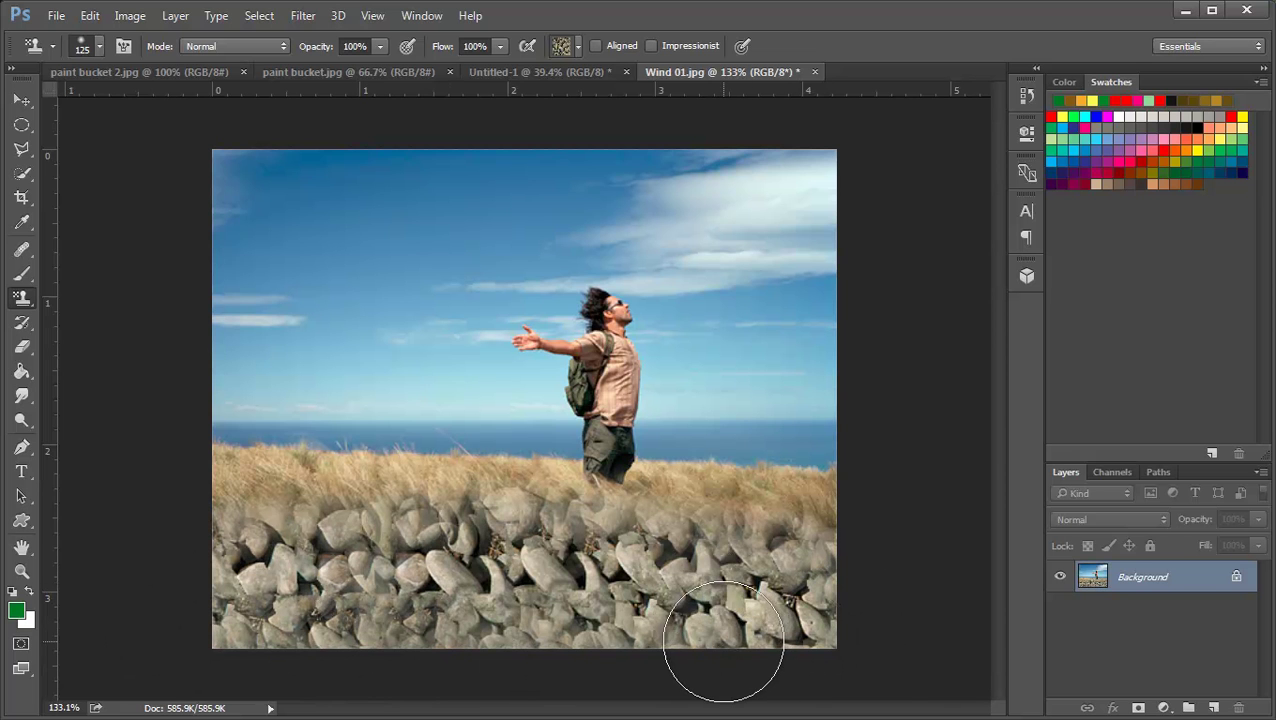
mouse_move(715, 649)
left_mouse_down()
mouse_move(162, 598)
mouse_move(230, 570)
mouse_move(336, 632)
mouse_move(230, 500)
left_mouse_up()
Step: Extend the pebbles up the left edge into the sky with Aligned enabled
left_click_drag(204, 415, 276, 385)
mouse_move(185, 285)
left_mouse_down()
mouse_move(285, 385)
mouse_move(399, 541)
left_mouse_up()
mouse_move(165, 219)
left_mouse_down()
mouse_move(228, 205)
mouse_move(330, 430)
mouse_move(272, 637)
left_mouse_up()
mouse_move(179, 162)
left_mouse_down()
mouse_move(214, 370)
mouse_move(310, 600)
left_mouse_up()
left_click(596, 46)
mouse_move(199, 256)
left_mouse_down()
mouse_move(263, 360)
mouse_move(290, 520)
left_mouse_up()
mouse_move(228, 214)
left_mouse_down()
mouse_move(336, 256)
mouse_move(380, 478)
mouse_move(228, 484)
mouse_move(277, 263)
mouse_move(400, 330)
mouse_move(410, 180)
mouse_move(430, 420)
mouse_move(341, 420)
mouse_move(199, 384)
mouse_move(380, 450)
mouse_move(500, 420)
mouse_move(432, 313)
mouse_move(428, 205)
mouse_move(420, 285)
left_mouse_up()
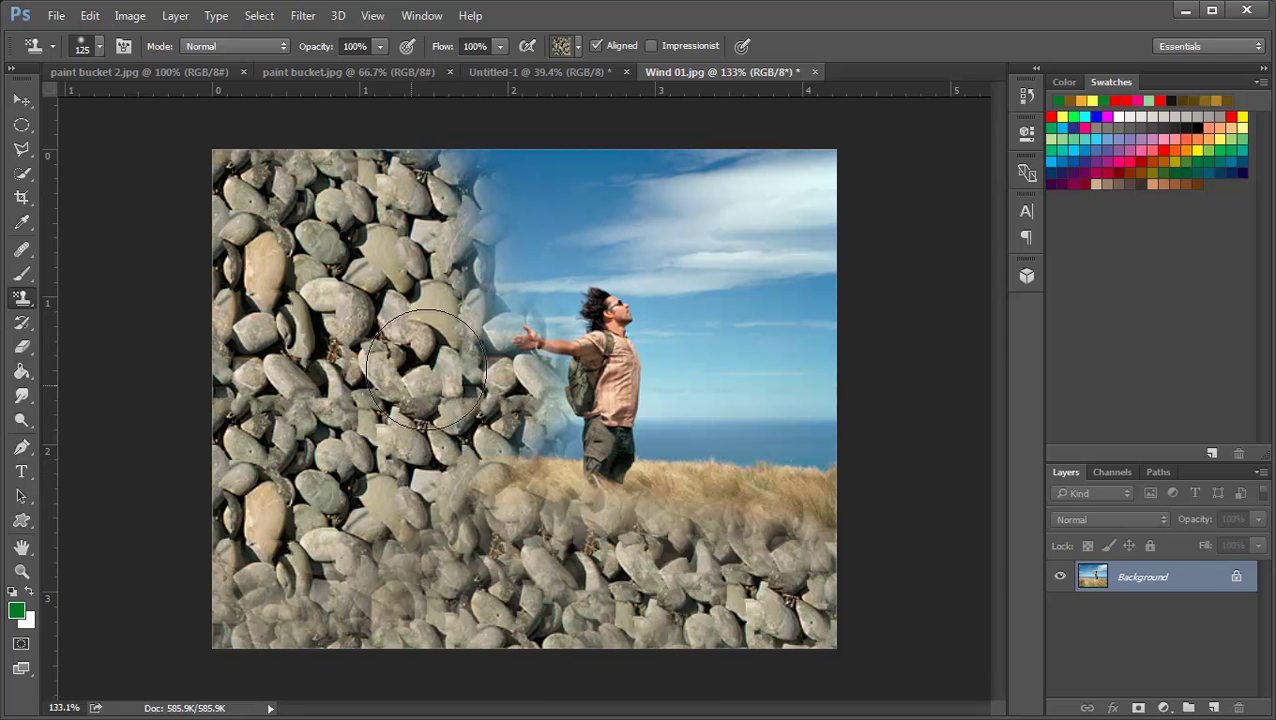
Step: Revert to the saved original, toggle Aligned off and back on, and open the pattern choices
key("F12")
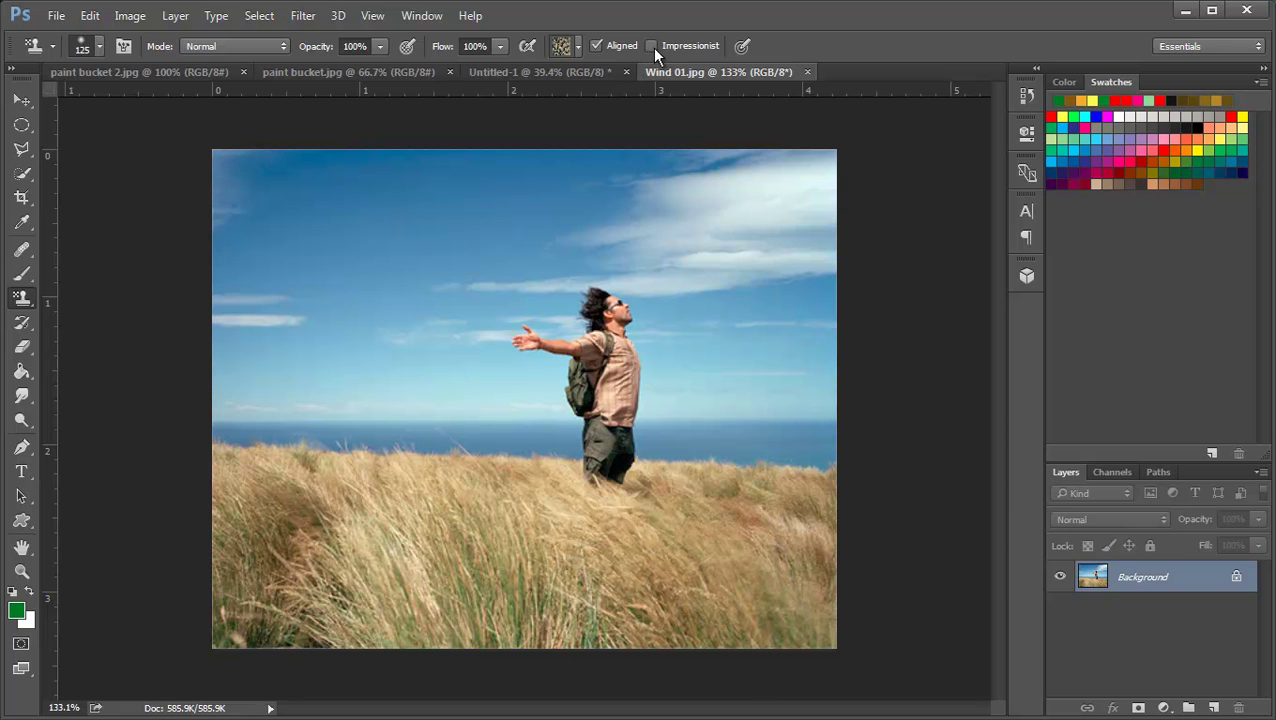
left_click(637, 47)
left_click(581, 46)
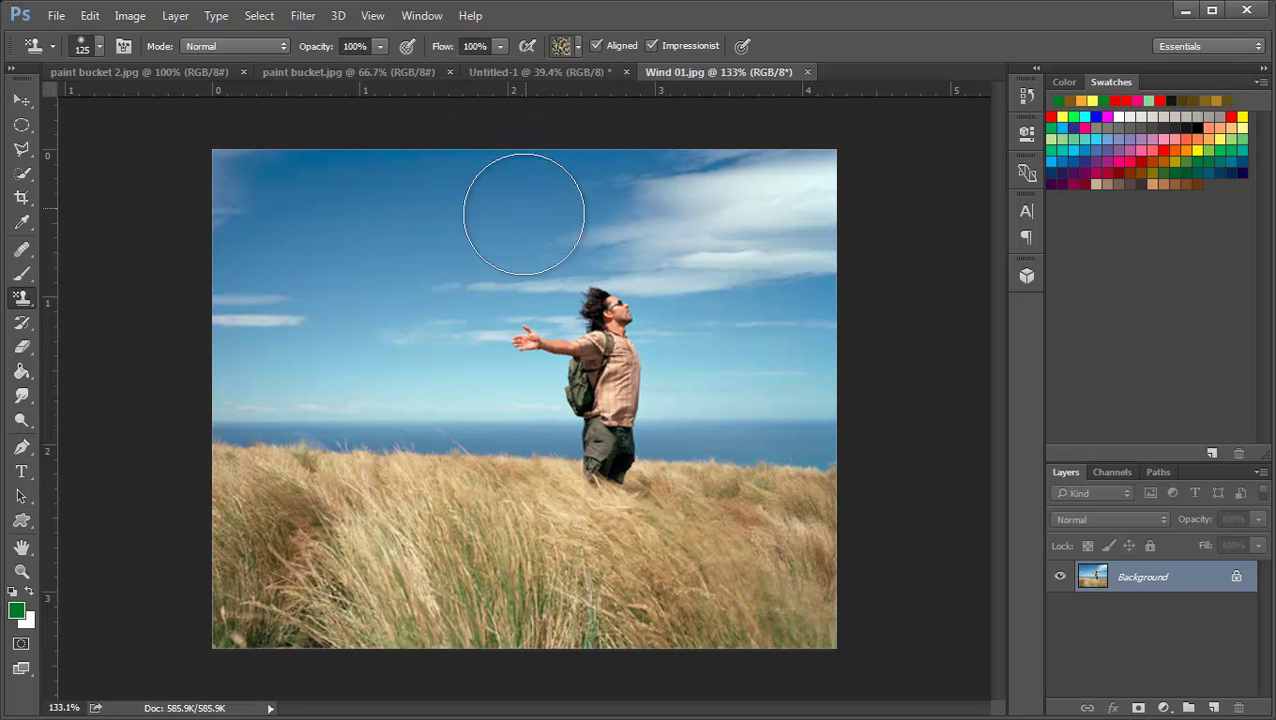
left_click(581, 47)
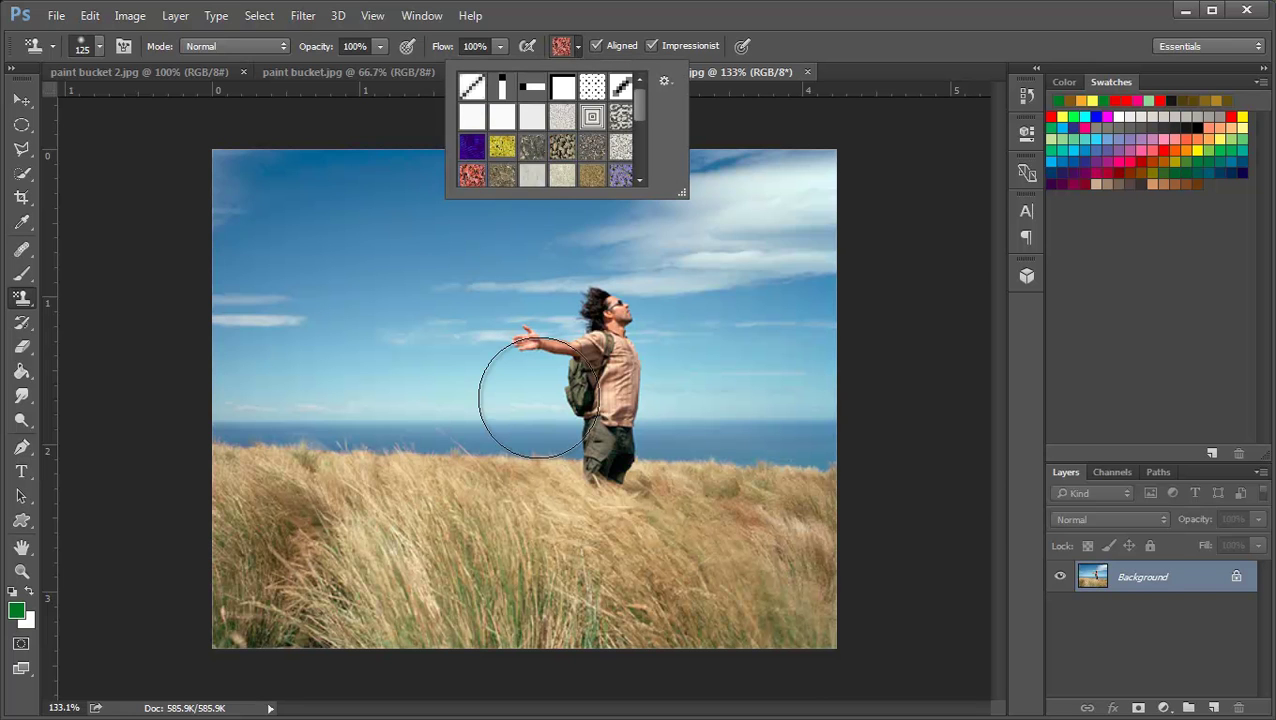
Step: Paint red rock strokes over the photo, then smear them with Impressionist on
mouse_move(313, 370)
left_mouse_down()
mouse_move(264, 592)
mouse_move(450, 558)
mouse_move(652, 604)
mouse_move(521, 336)
mouse_move(520, 150)
mouse_move(108, 305)
mouse_move(755, 484)
mouse_move(810, 420)
left_mouse_up()
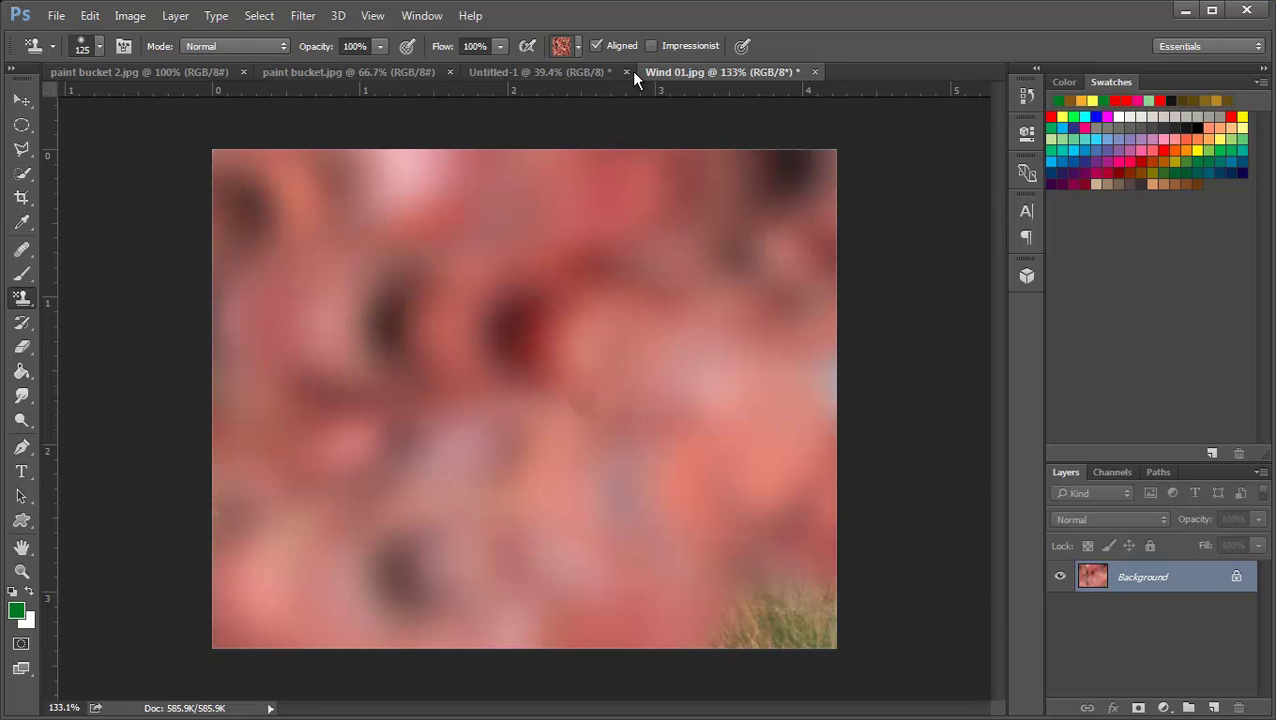
mouse_move(276, 270)
left_mouse_down()
mouse_move(148, 308)
mouse_move(299, 370)
mouse_move(657, 300)
mouse_move(770, 220)
left_mouse_up()
left_click(683, 45)
mouse_move(700, 290)
left_mouse_down()
mouse_move(769, 285)
mouse_move(735, 299)
mouse_move(419, 100)
mouse_move(360, 200)
left_mouse_up()
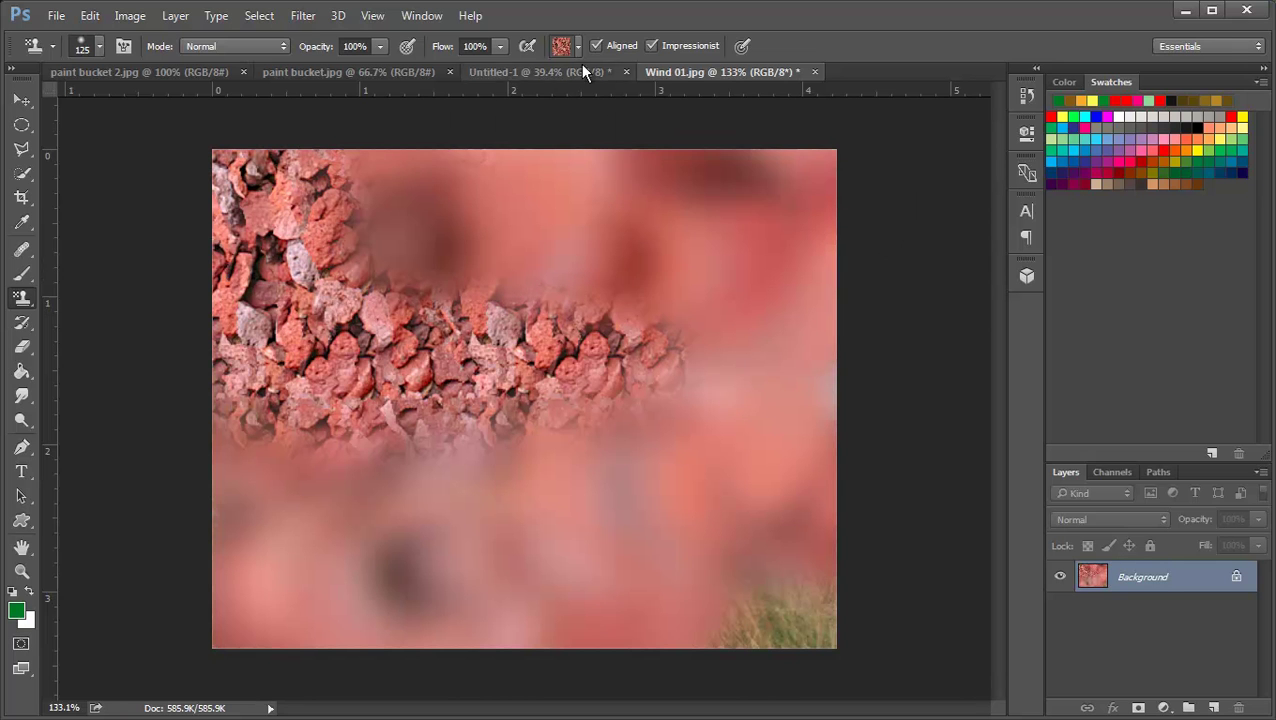
Step: Switch to the grey stone pattern and paint both crisp and blurred impressionist strokes
left_click(578, 46)
left_click(561, 150)
mouse_move(735, 248)
left_mouse_down()
mouse_move(612, 142)
mouse_move(720, 114)
mouse_move(854, 250)
mouse_move(540, 320)
mouse_move(867, 335)
left_mouse_up()
left_click(677, 48)
left_click(652, 46)
mouse_move(720, 340)
left_mouse_down()
mouse_move(355, 243)
mouse_move(214, 148)
mouse_move(421, 319)
left_mouse_up()
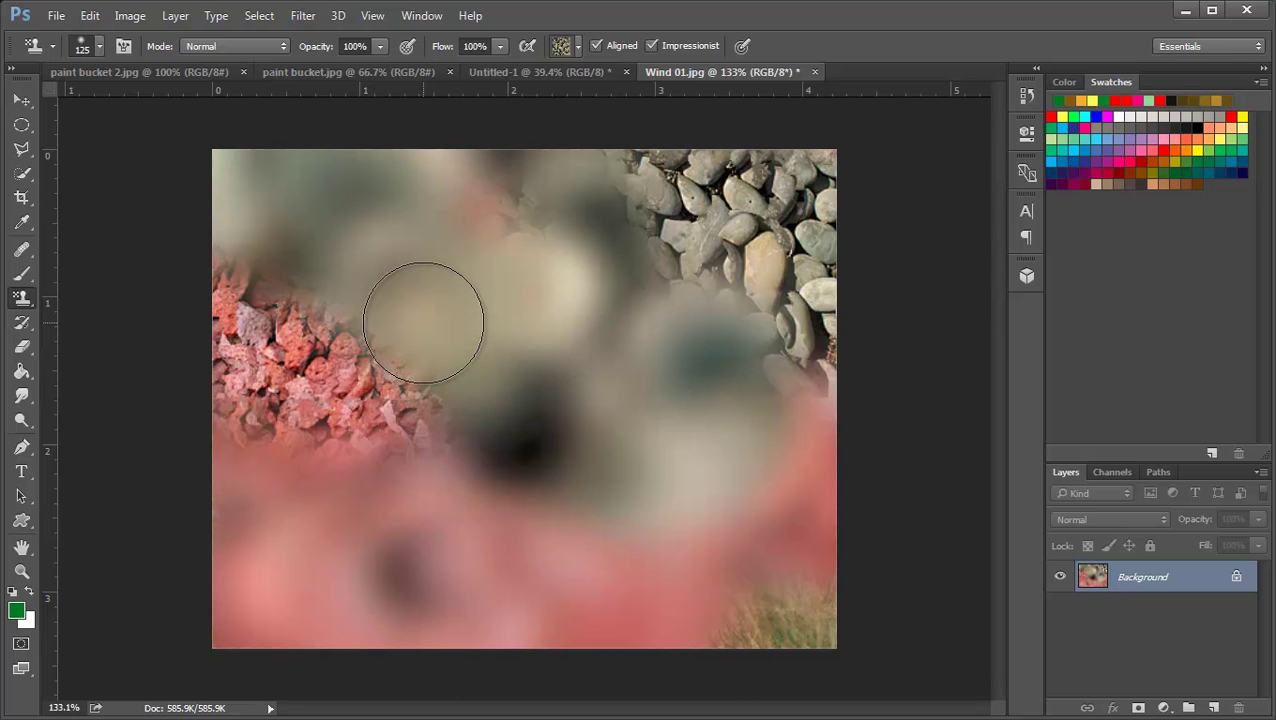
right_click(421, 309)
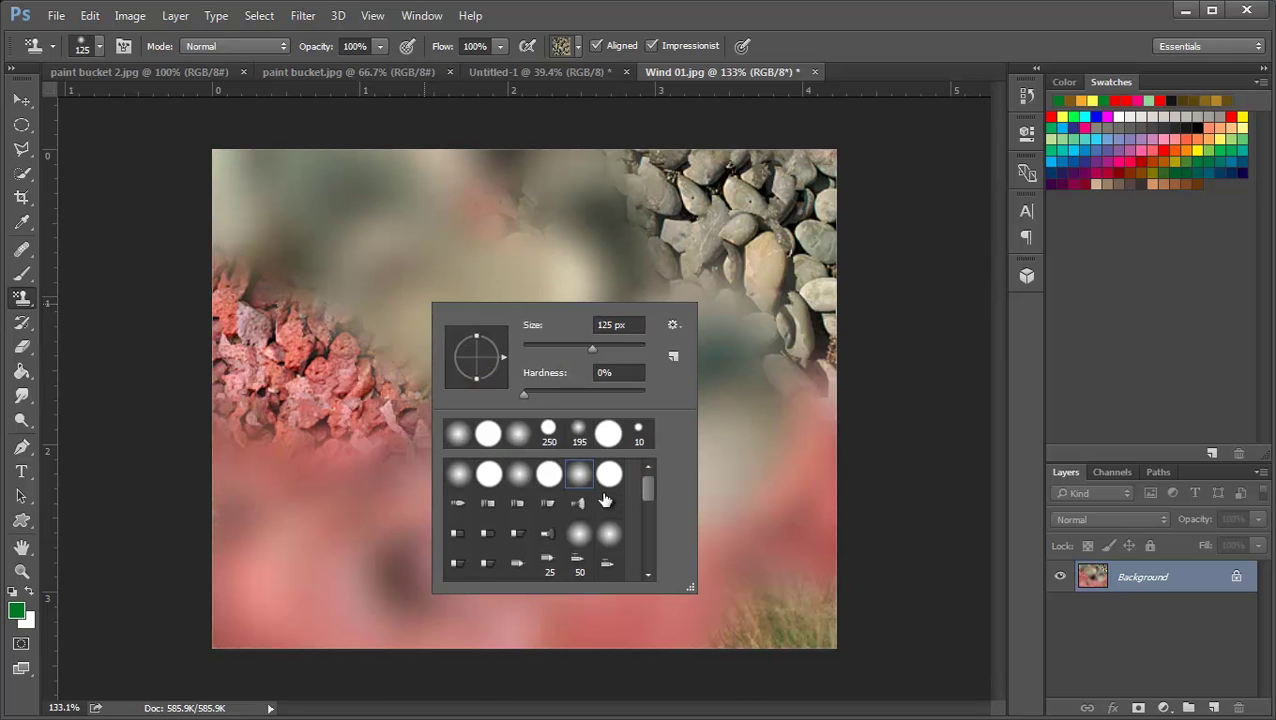
Step: Choose a hard round brush at 89 px and paint a test stroke of round dabs
left_click(550, 480)
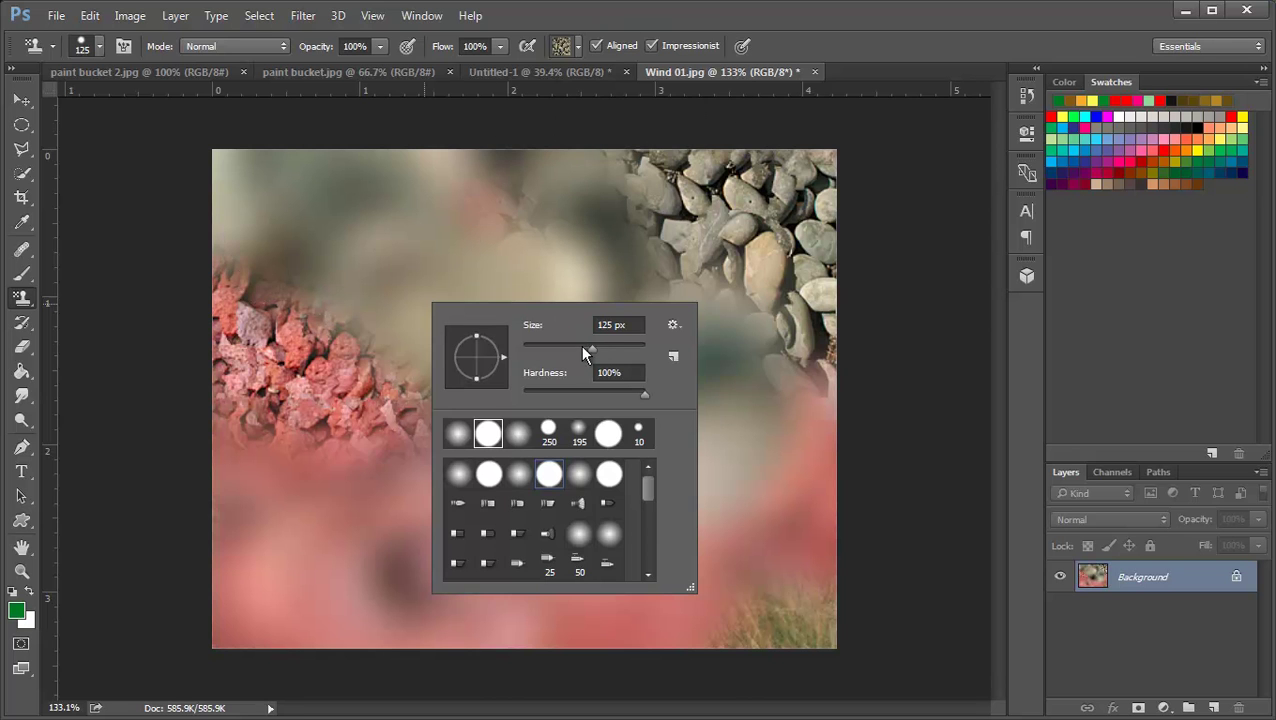
left_click_drag(592, 348, 577, 348)
key("Return")
mouse_move(455, 215)
left_mouse_down()
mouse_move(612, 412)
mouse_move(374, 542)
left_mouse_up()
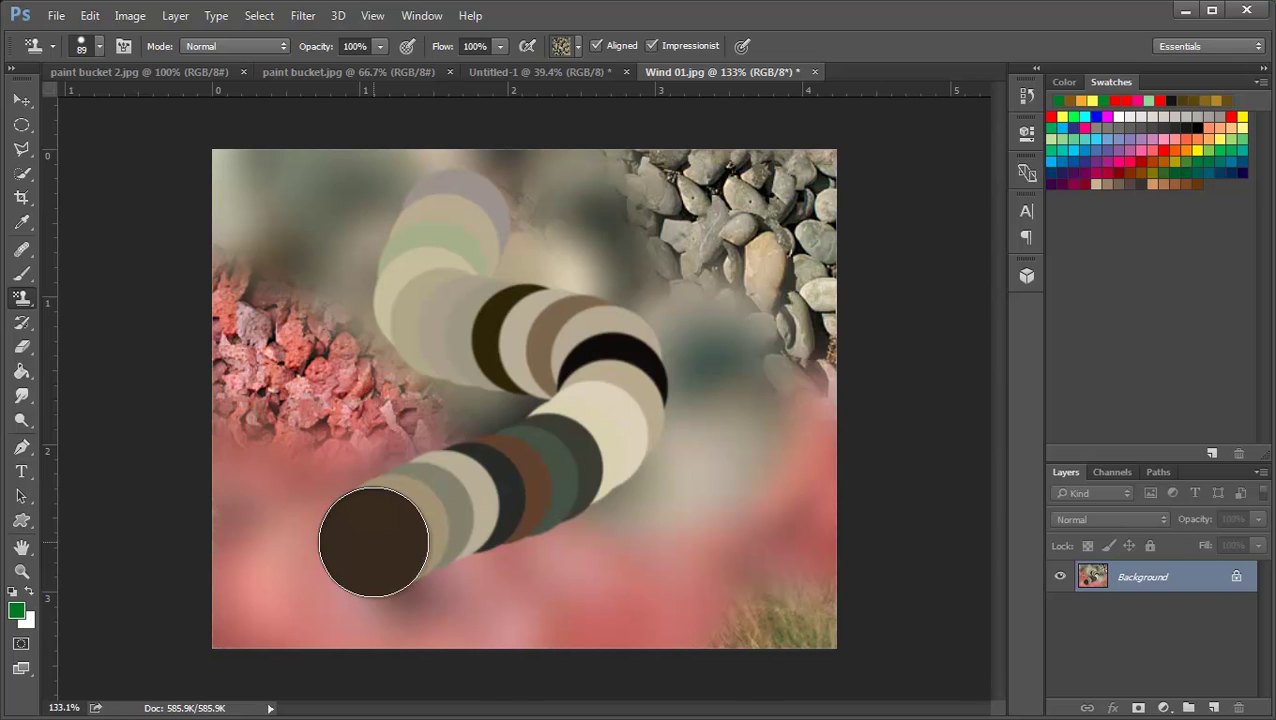
Step: Revert the photo, choose the red pattern and shrink the brush to 35 px
key("F12")
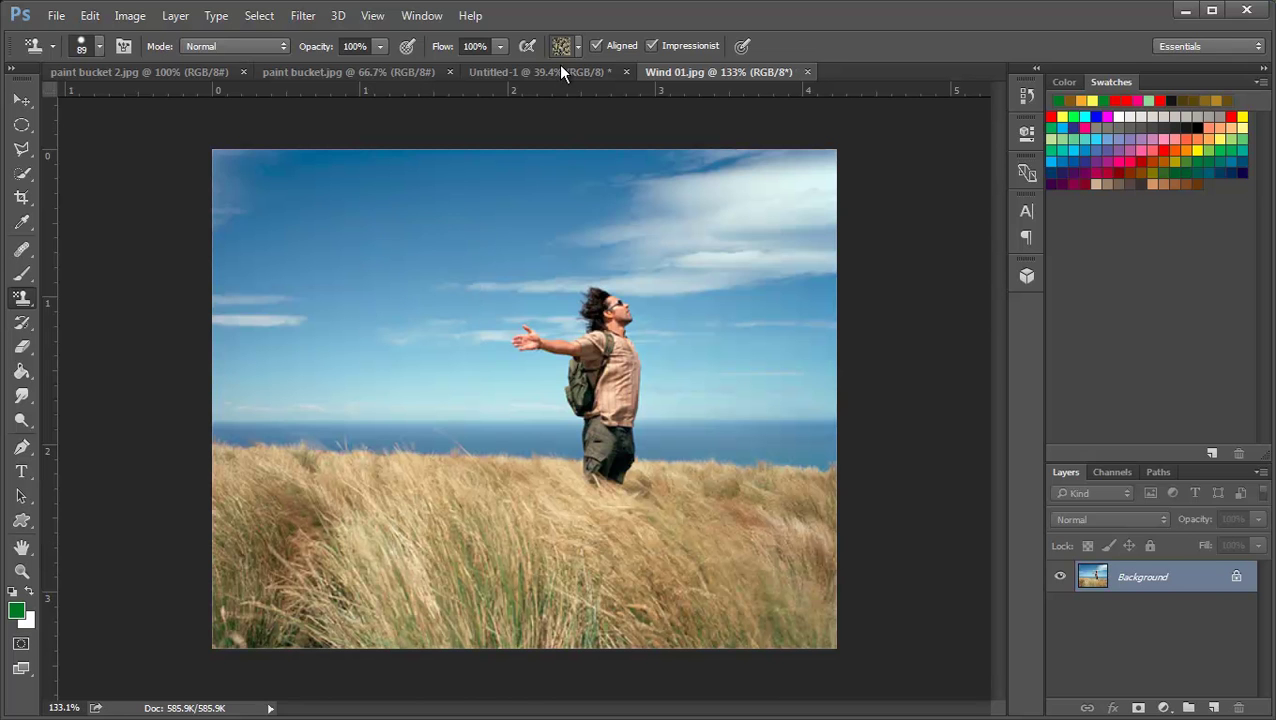
left_click(579, 49)
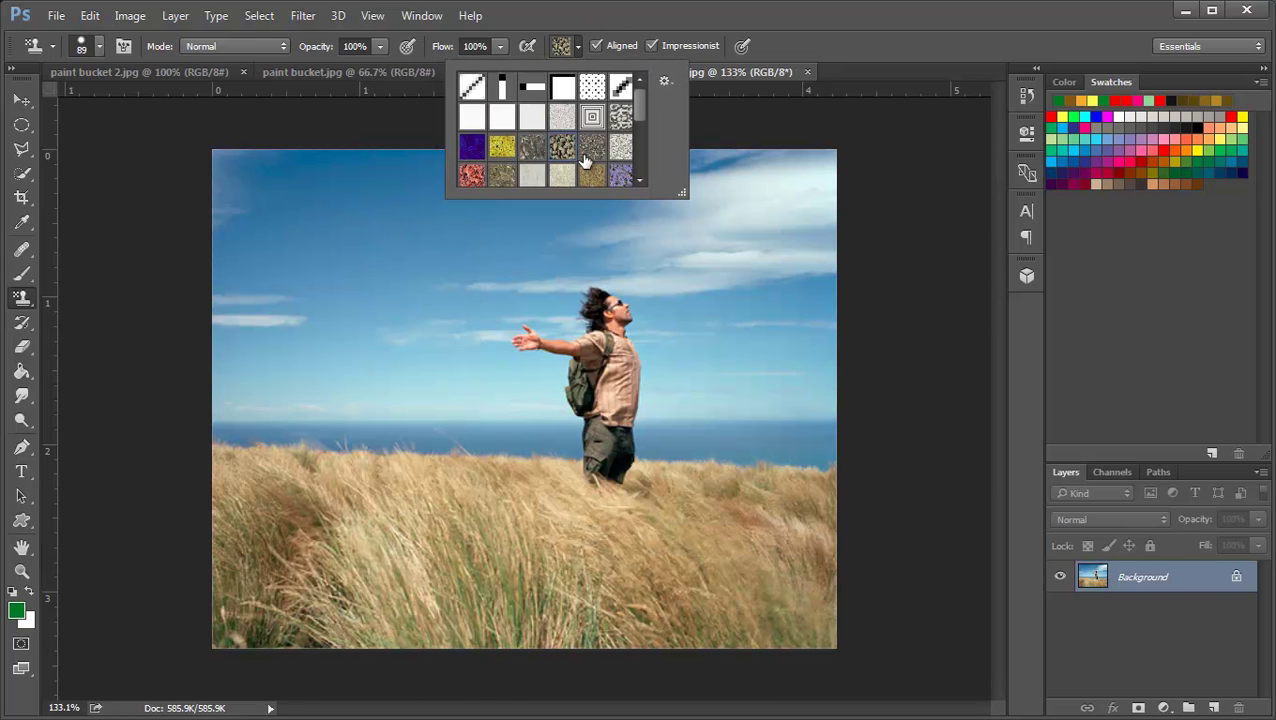
left_click(473, 175)
scroll(476, 176, "down", 1)
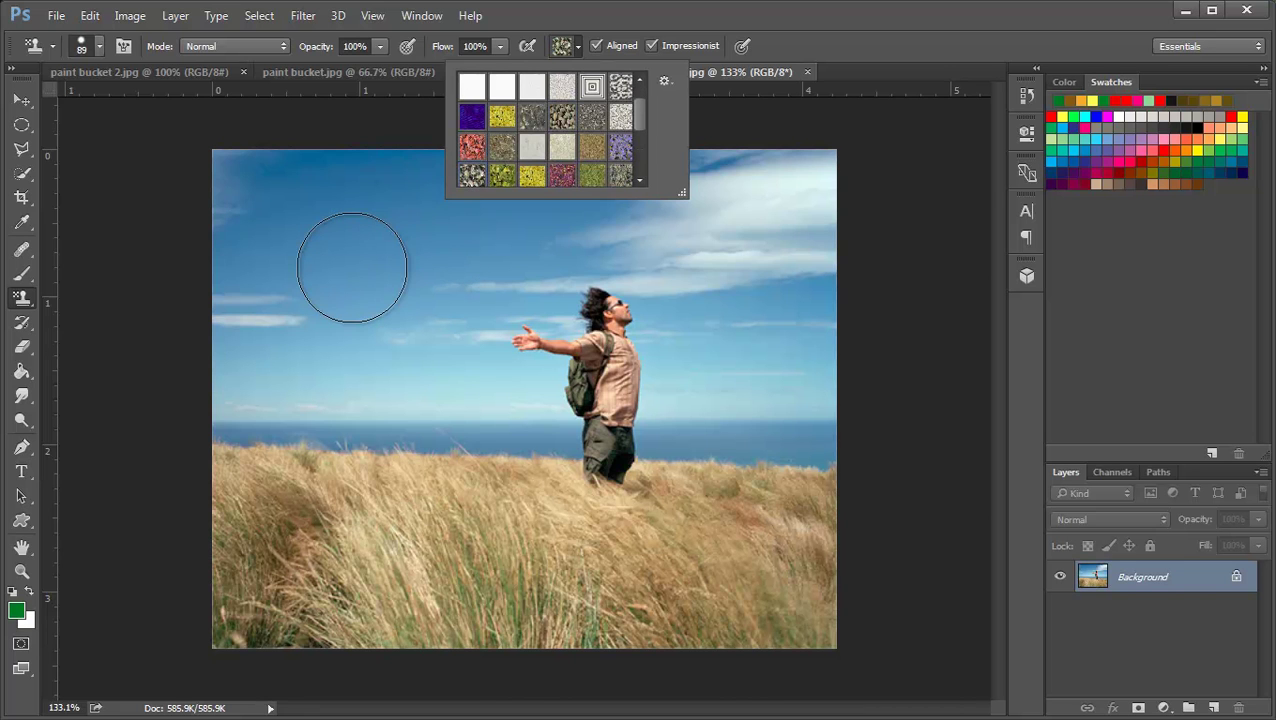
key("Escape")
key("bracketleft")
key("bracketleft")
key("bracketleft")
key("bracketleft")
key("bracketleft")
Step: Paint an impressionist stroke across the sky and stamp round dabs around the photo
left_click_drag(226, 290, 745, 272)
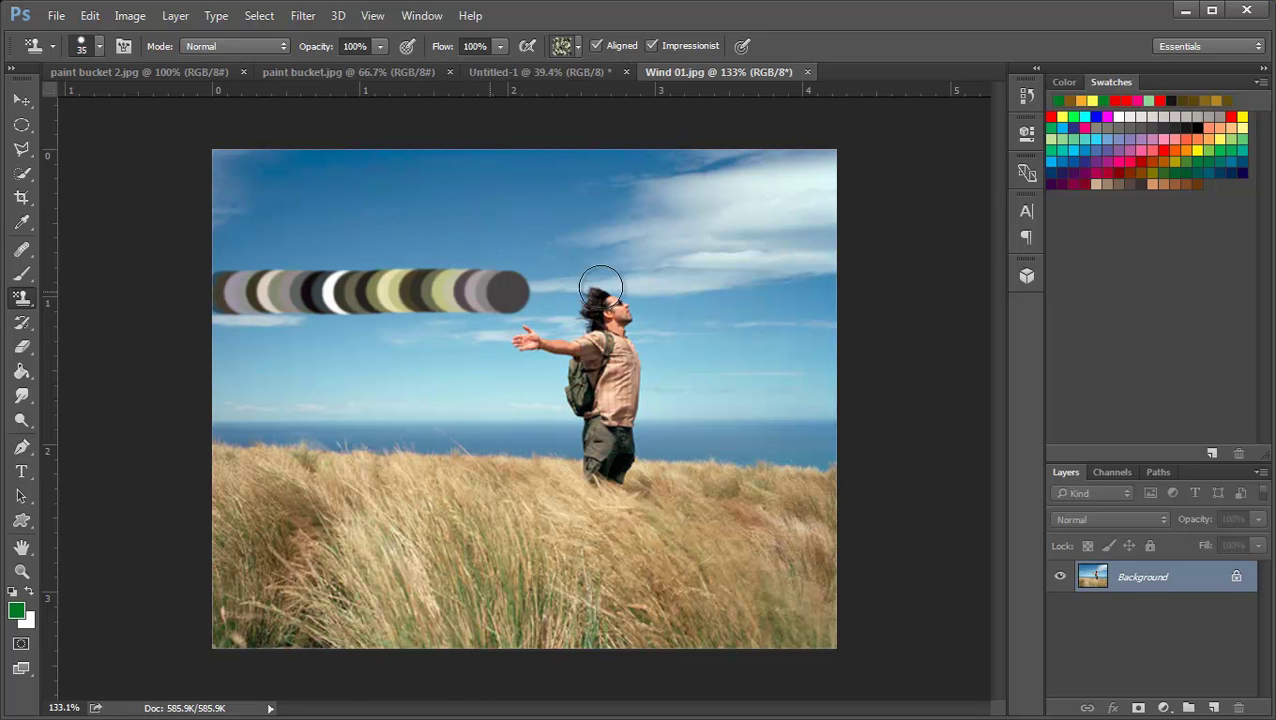
left_click(447, 417)
left_click(362, 431)
left_click(473, 490)
left_click(597, 456)
left_click(654, 541)
left_click(722, 431)
left_click(708, 335)
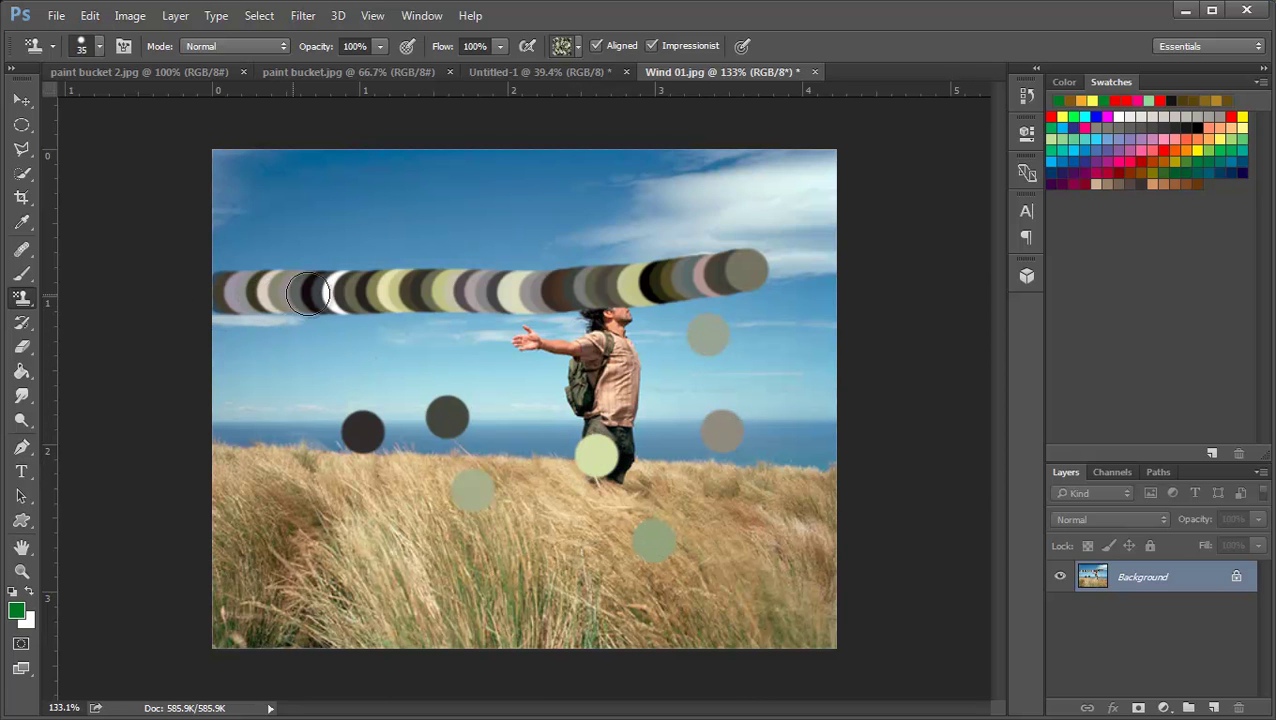
left_click(431, 241)
left_click(533, 222)
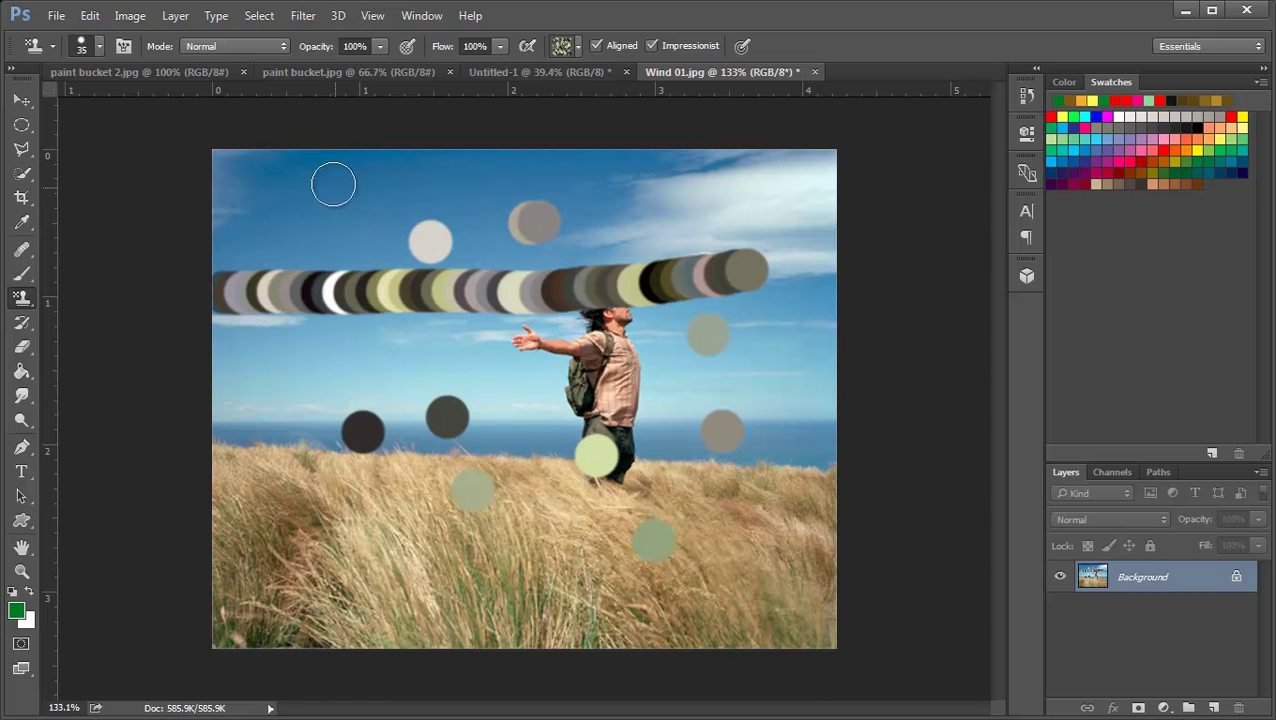
Step: Paint three more long impressionist strokes, then revert the photo to its original
left_click_drag(332, 180, 272, 357)
left_click_drag(215, 308, 640, 462)
left_click_drag(350, 486, 619, 350)
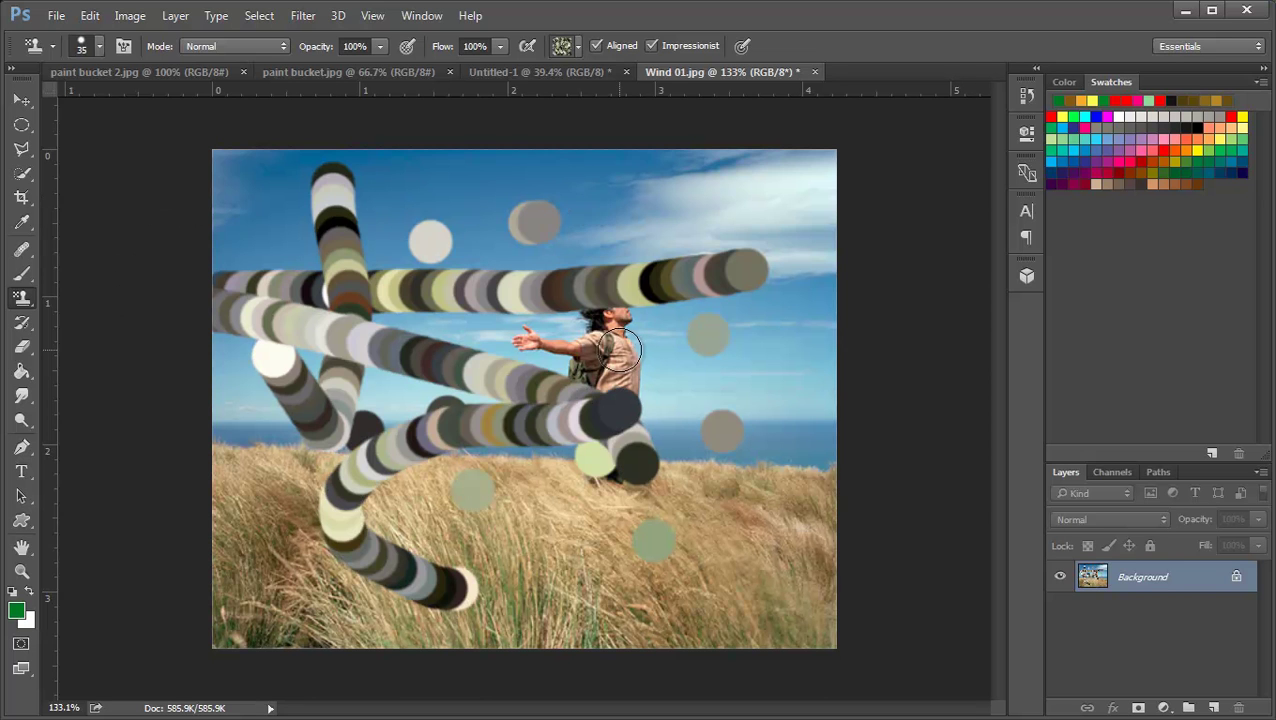
key("F12")
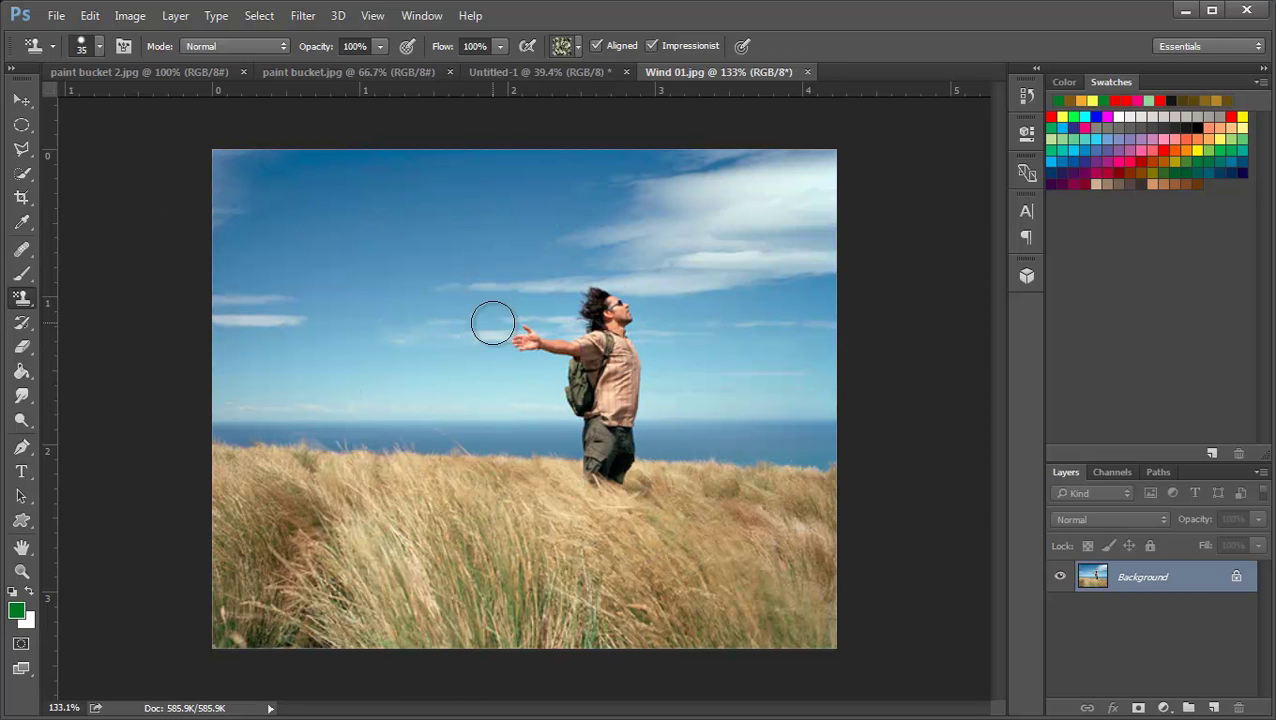
left_click(579, 55)
left_click(664, 82)
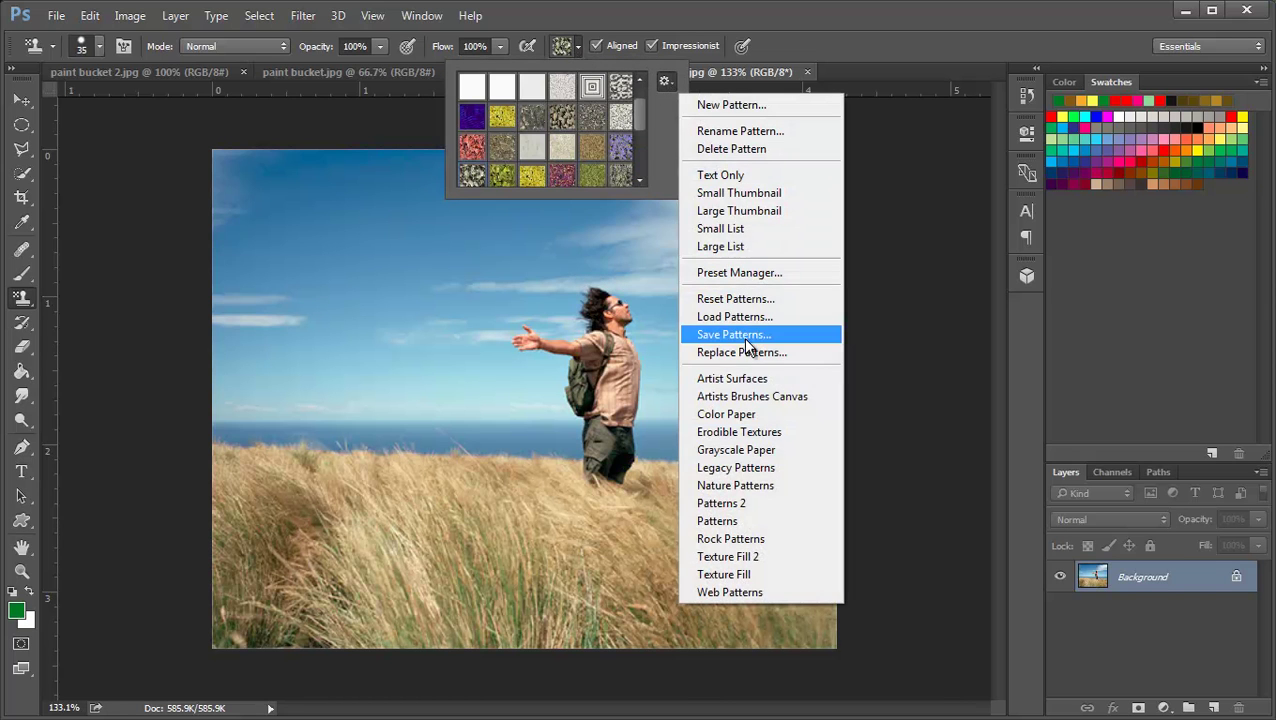
left_click(636, 118)
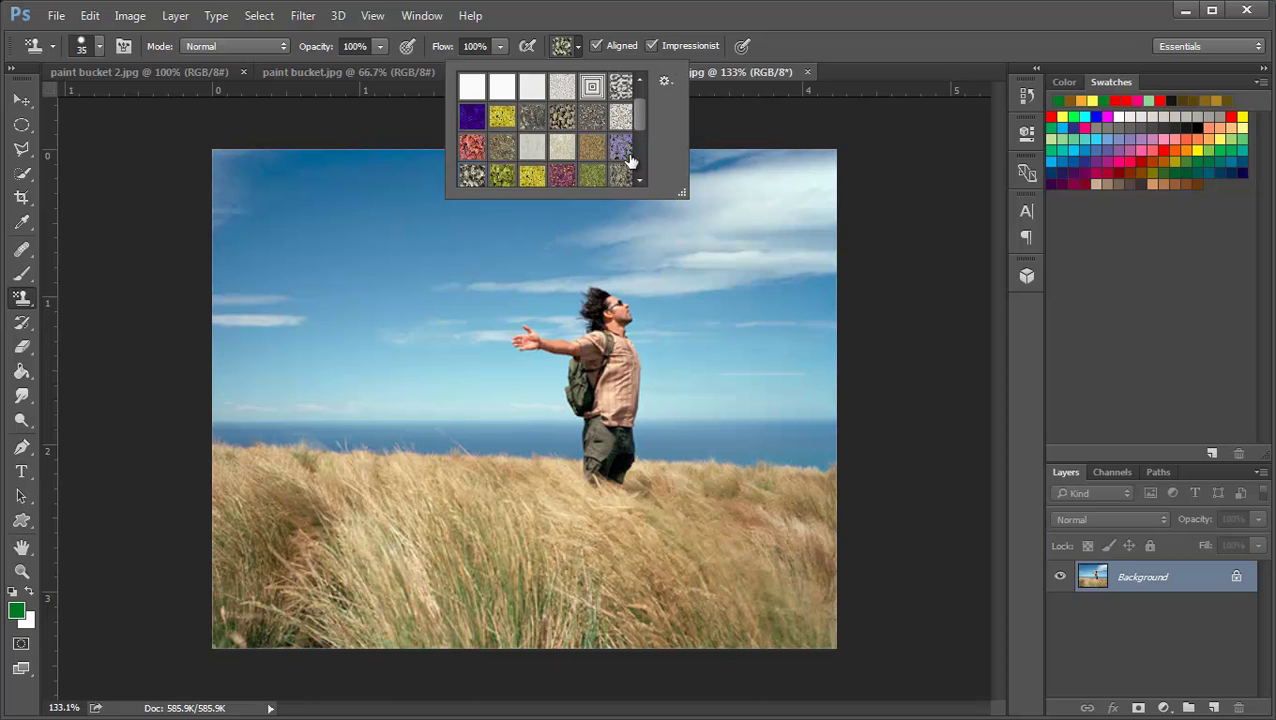
scroll(638, 108, "down", 1)
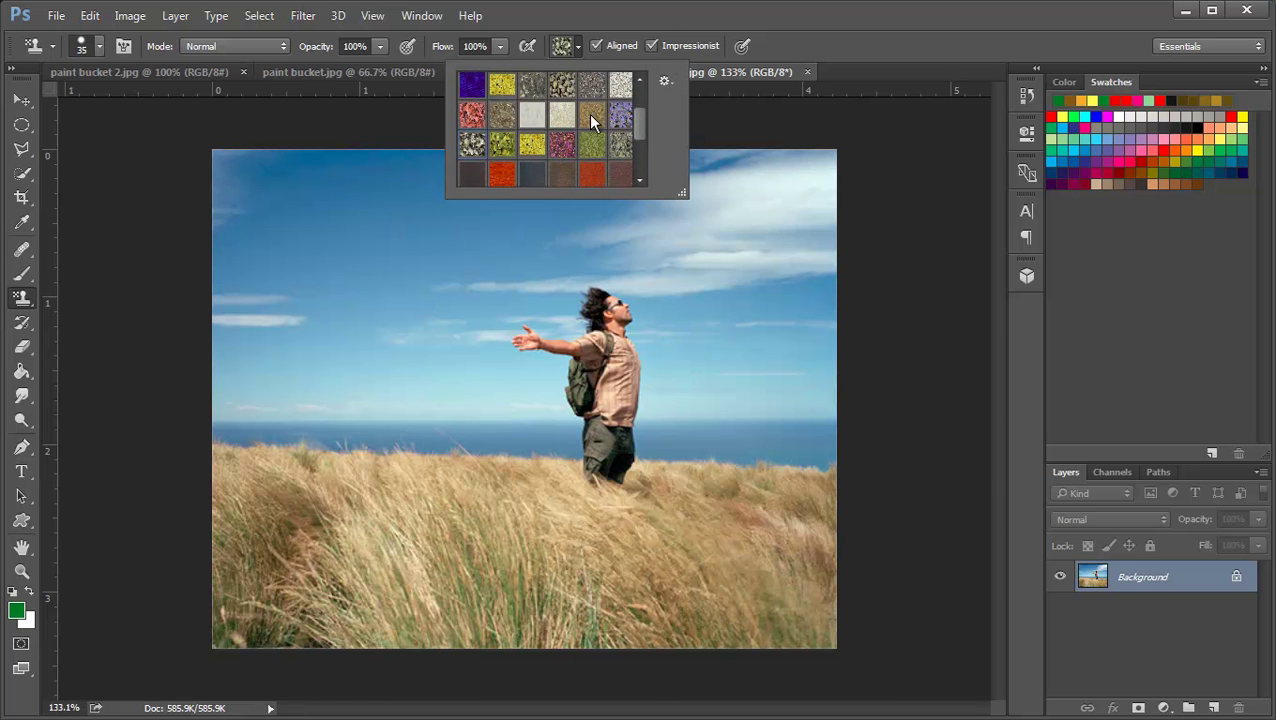
scroll(633, 136, "down", 2)
scroll(633, 136, "down", 1)
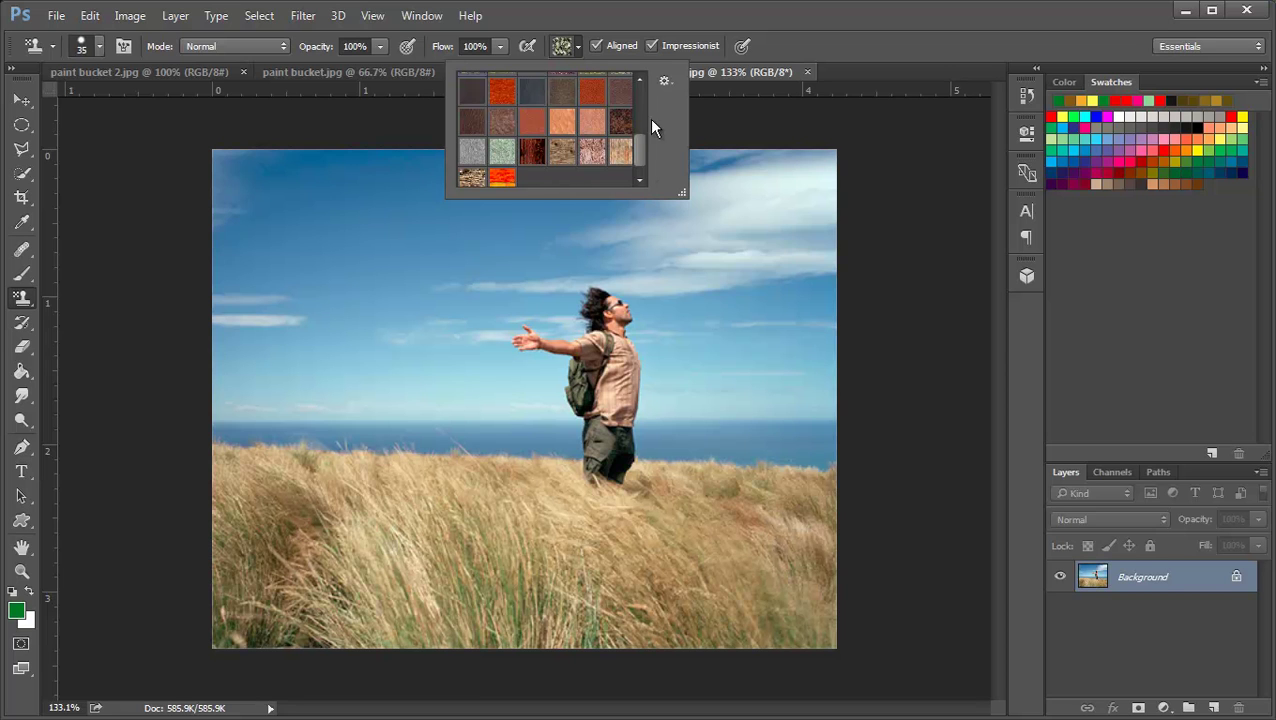
left_click(665, 81)
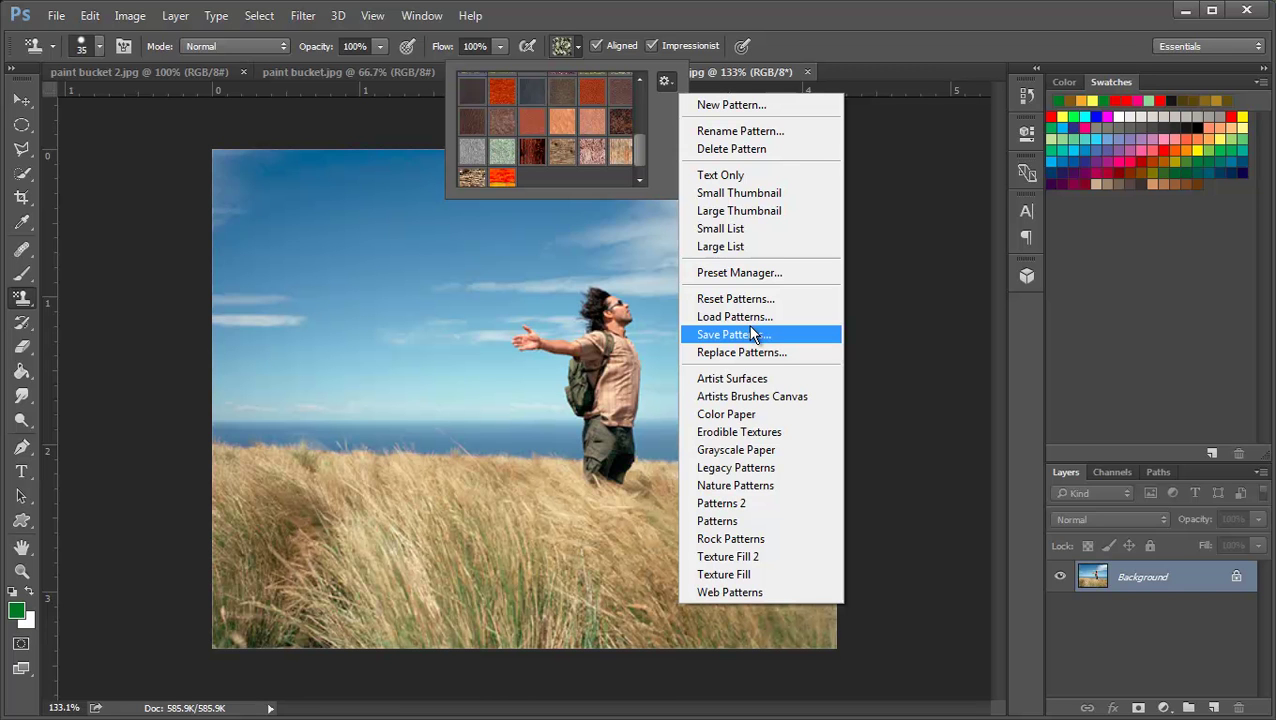
left_click(752, 334)
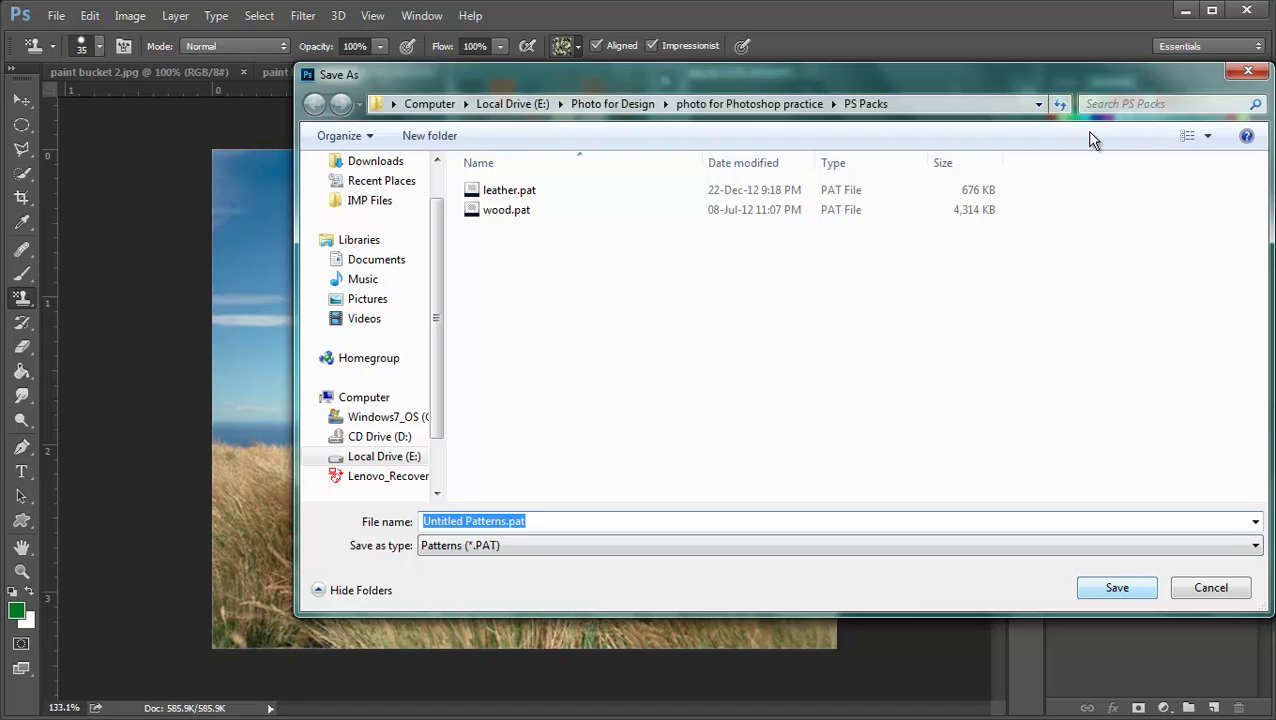
Step: Cancel the pattern Save As and view patterns as Text Only, then Small Thumbnail
left_click(1248, 70)
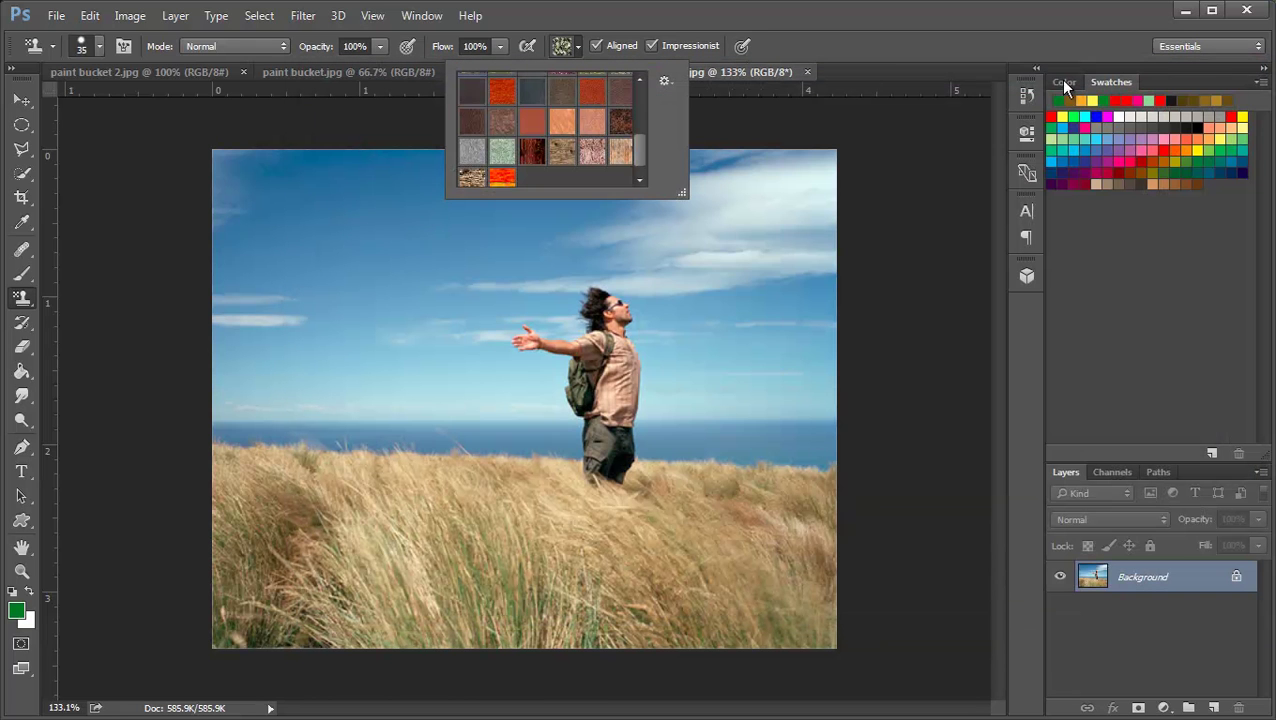
left_click(663, 86)
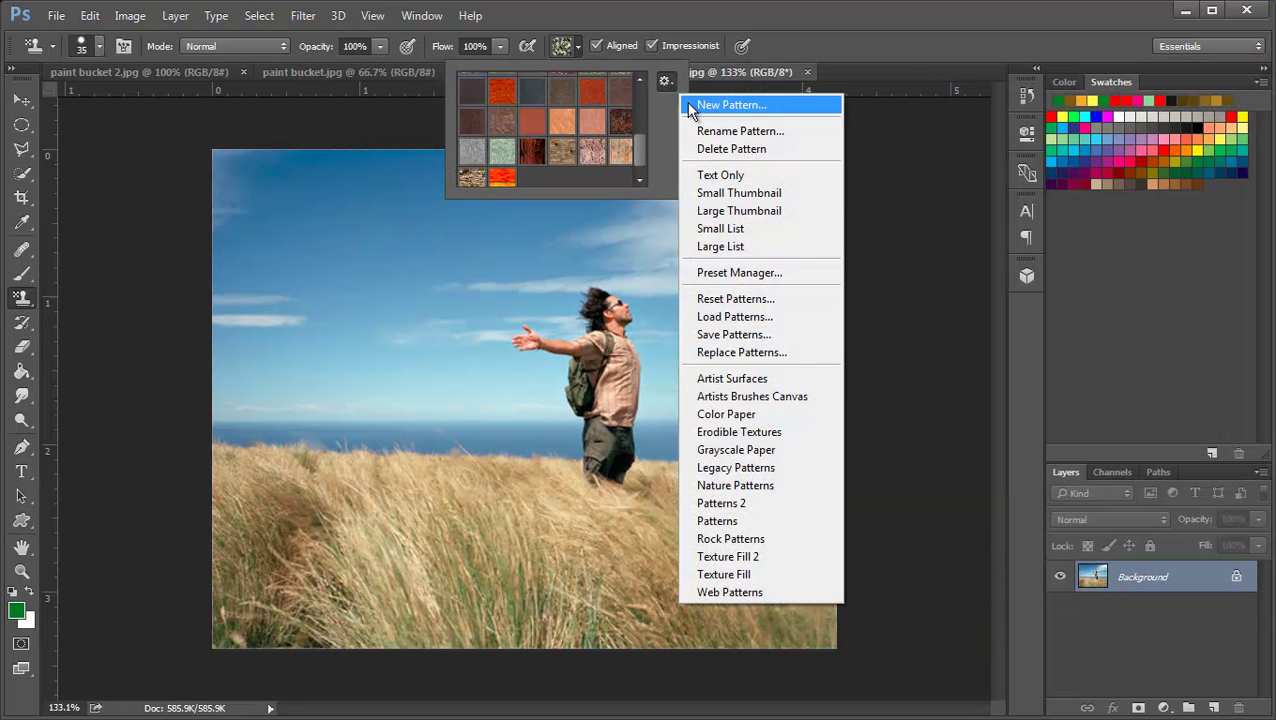
left_click(712, 175)
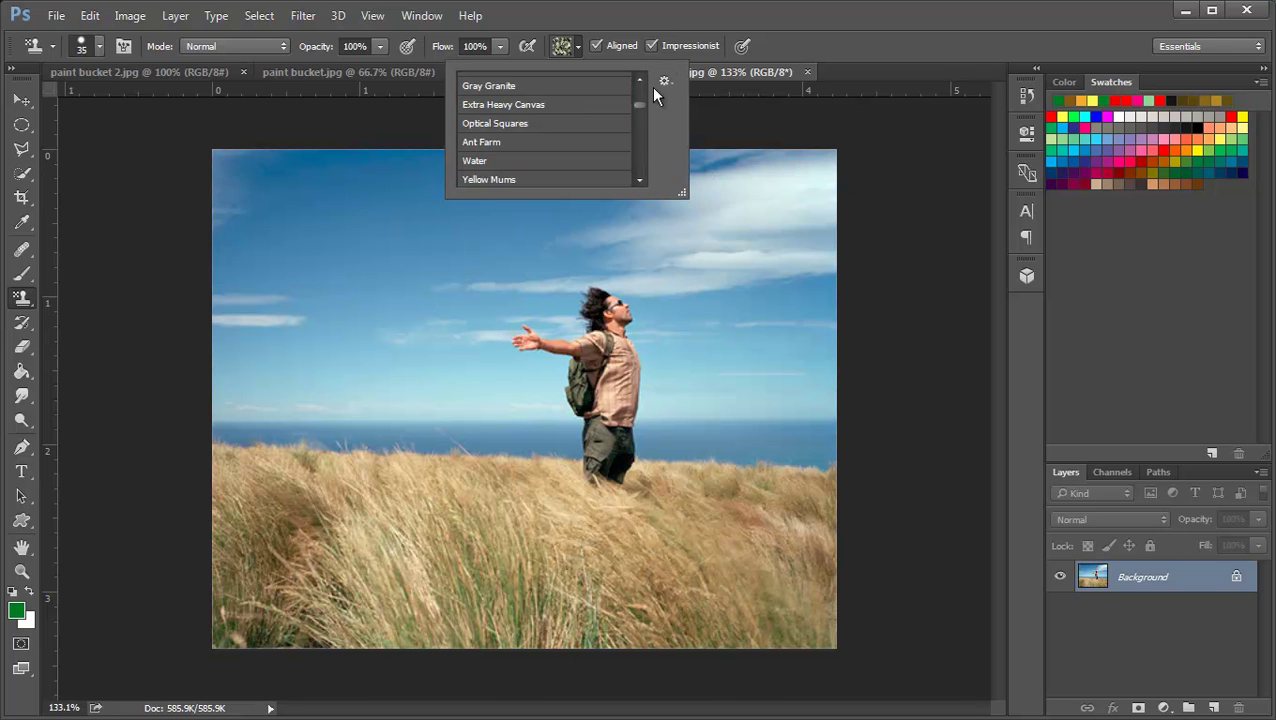
left_click(664, 81)
left_click(725, 190)
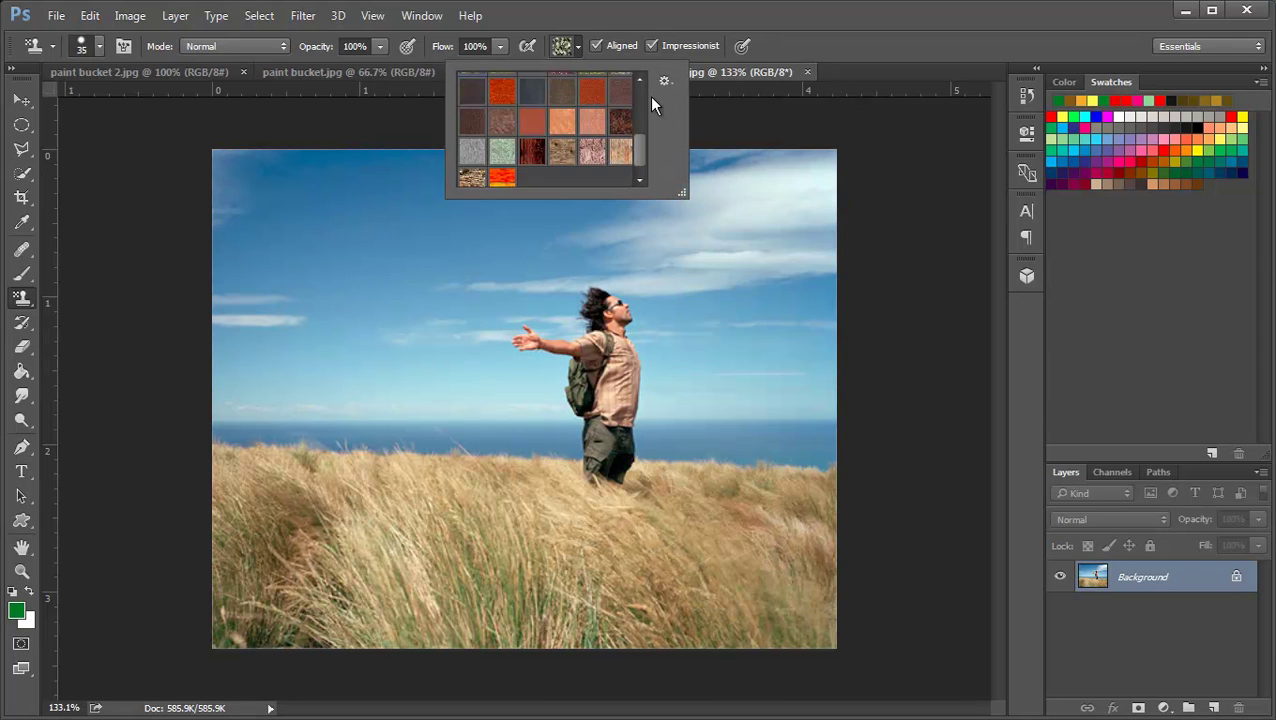
Step: Try Large Thumbnail view, return to Small Thumbnail, and close the pattern picker
left_click(663, 84)
left_click(727, 204)
left_click(665, 82)
left_click(733, 192)
left_click(562, 45)
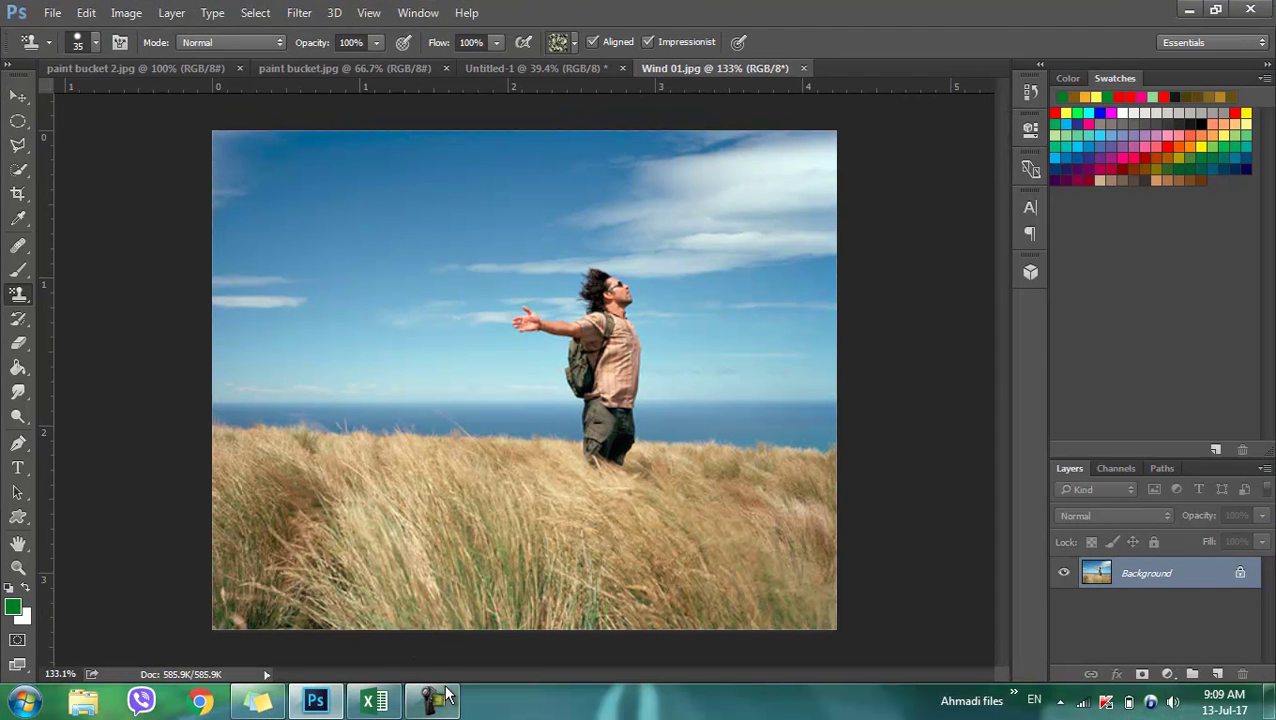
Step: Set the stamp brush to 125 px and choose the brown layered rock pattern
left_click(447, 704)
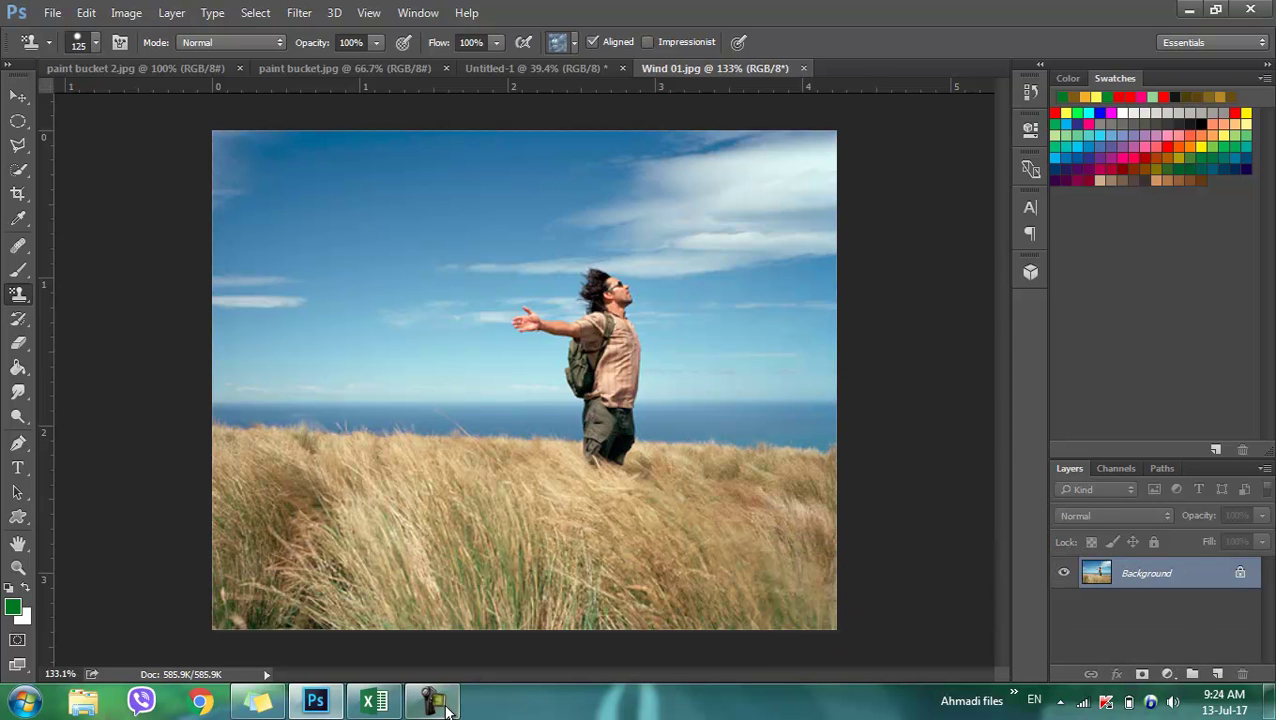
left_click(430, 704)
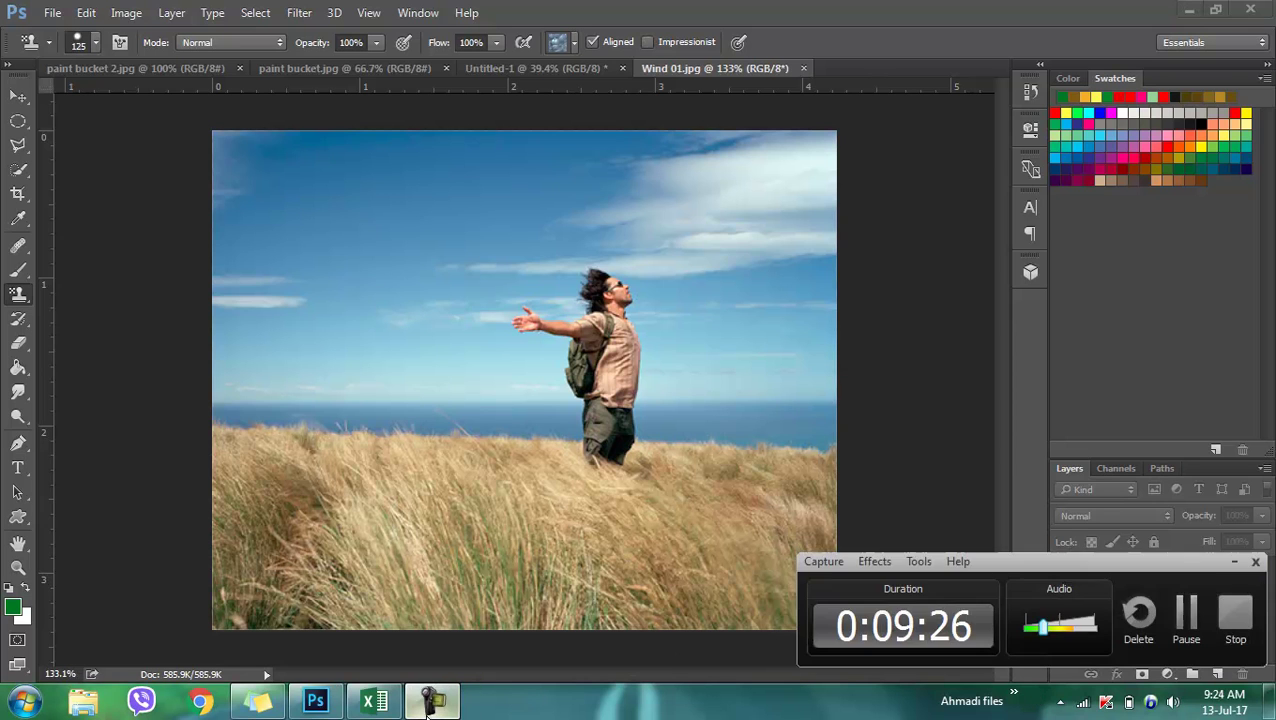
left_click(430, 704)
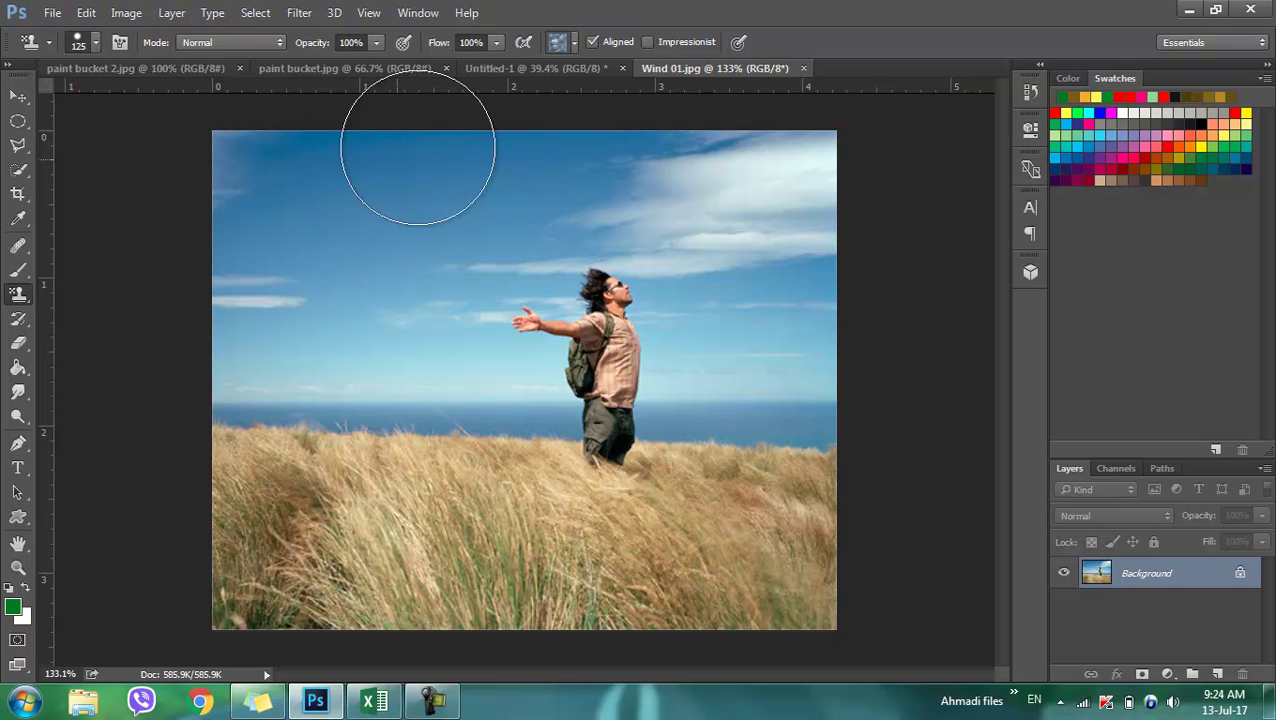
left_click(575, 43)
left_click(468, 107)
left_click(725, 8)
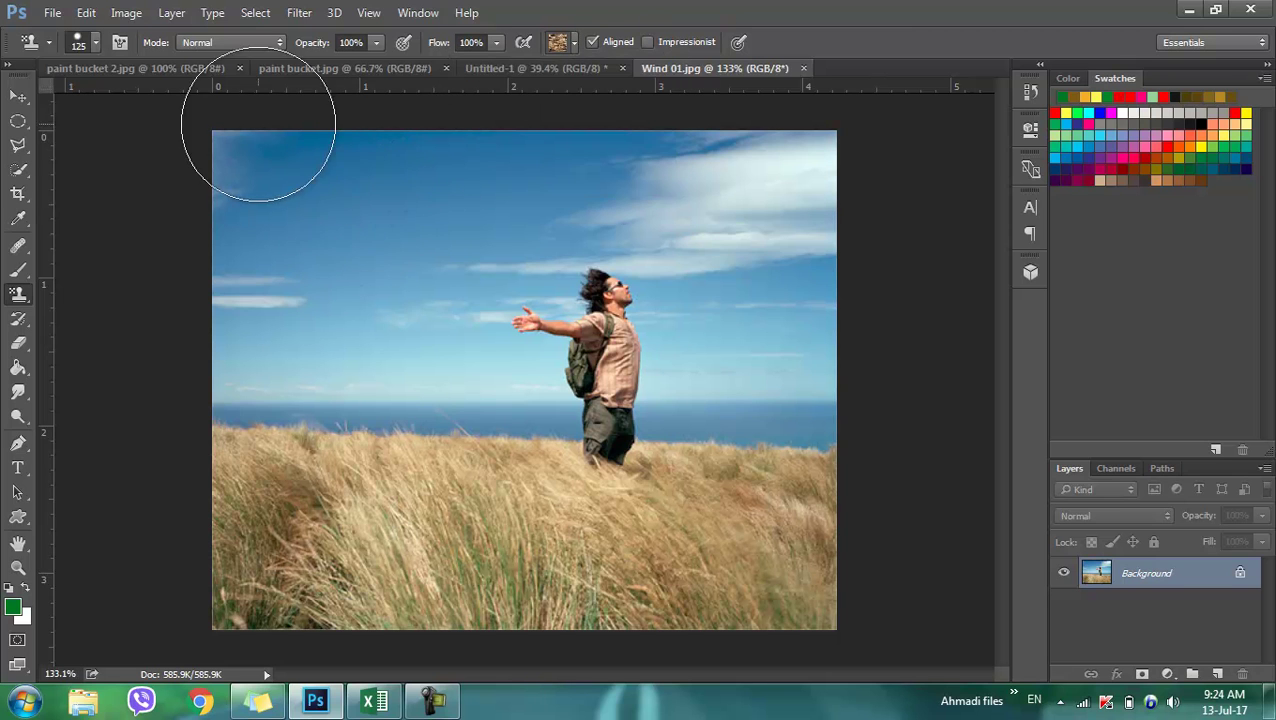
Step: Stamp the rock texture in Normal mode over the sky and man, then revert
left_click(238, 44)
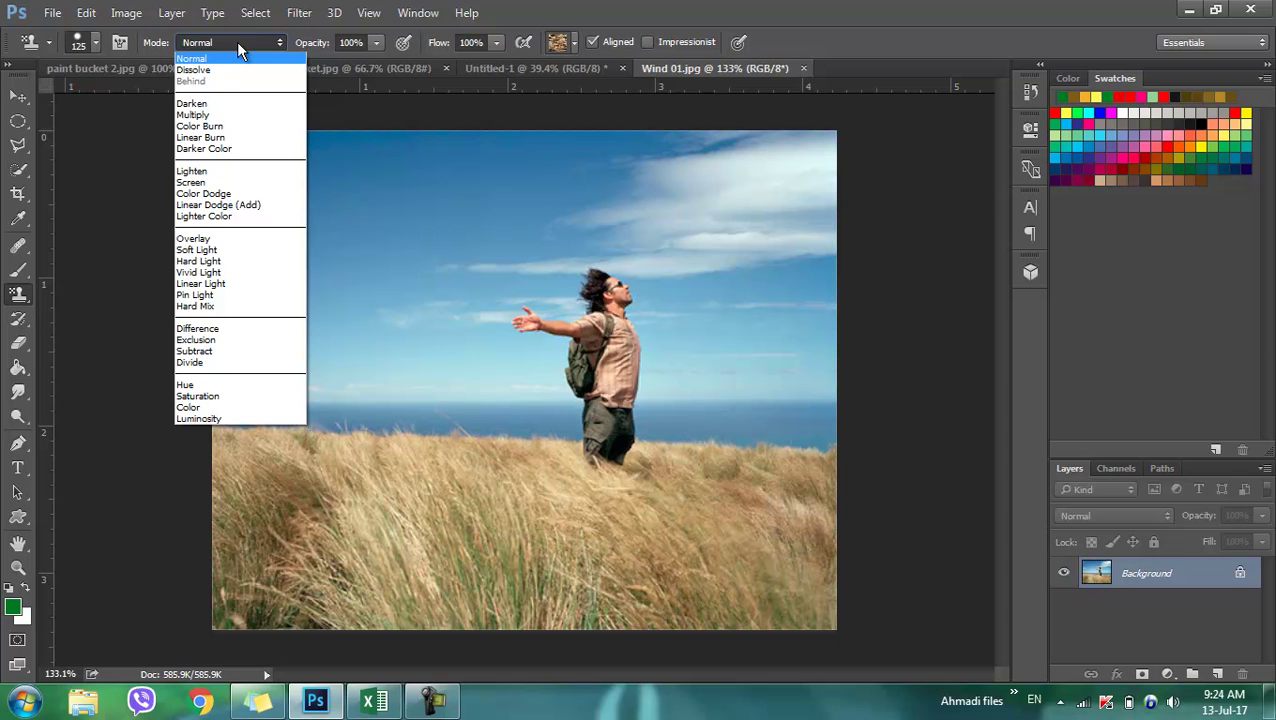
left_click(238, 44)
left_click_drag(228, 241, 258, 220)
mouse_move(315, 160)
left_mouse_down()
mouse_move(220, 410)
mouse_move(370, 626)
mouse_move(171, 555)
mouse_move(940, 583)
mouse_move(800, 190)
mouse_move(634, 363)
left_mouse_up()
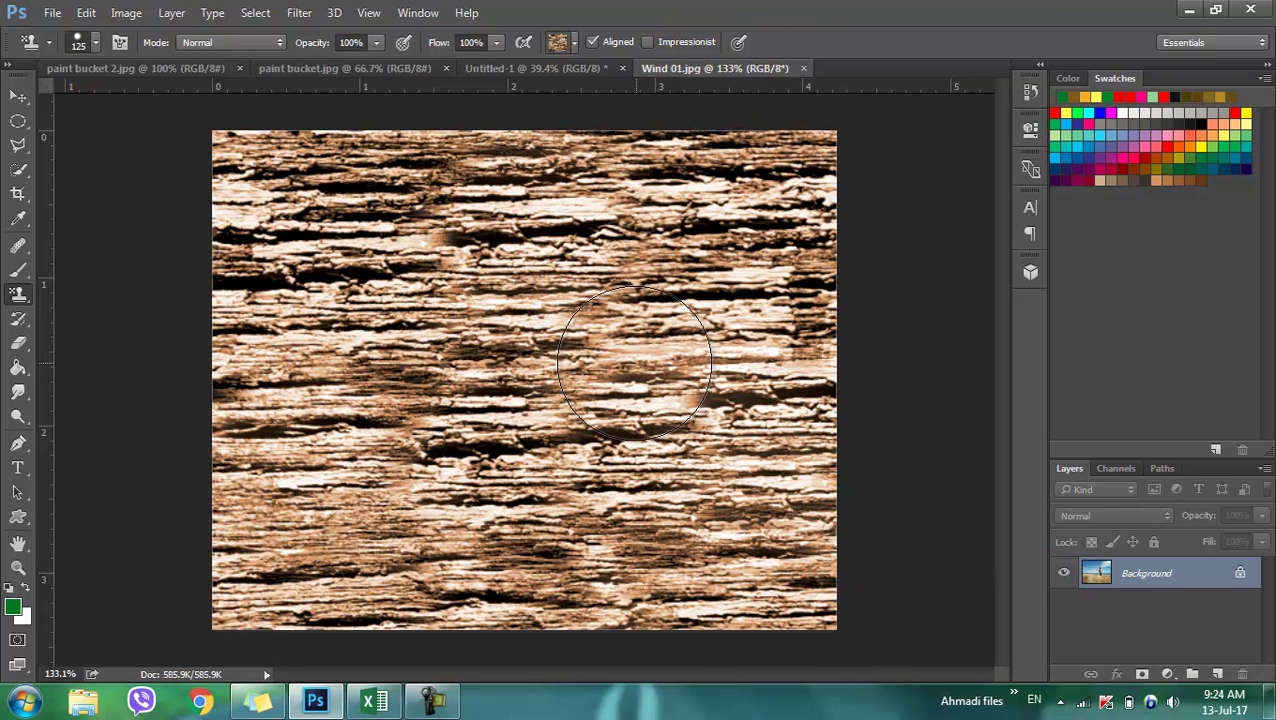
key("F12")
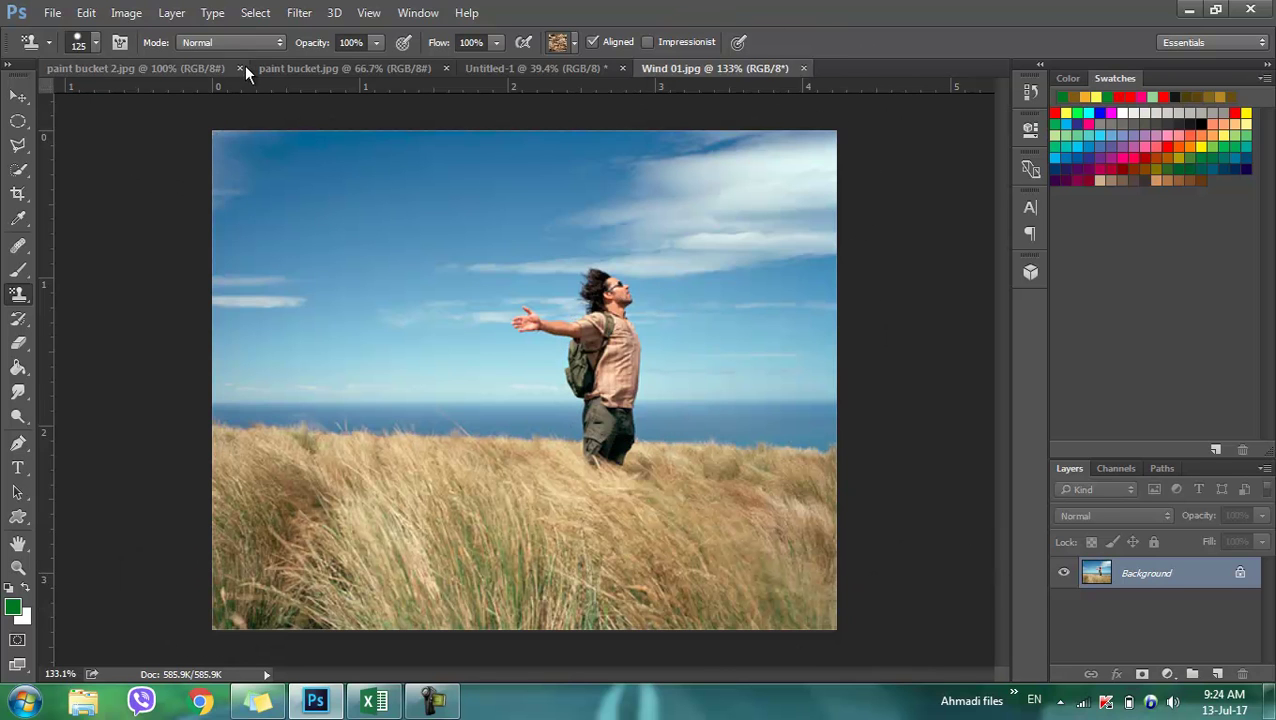
Step: Stamp the rock texture in Darken mode over the man and sky, then revert
left_click(232, 42)
left_click(191, 103)
mouse_move(421, 305)
left_mouse_down()
mouse_move(484, 441)
mouse_move(709, 233)
left_mouse_up()
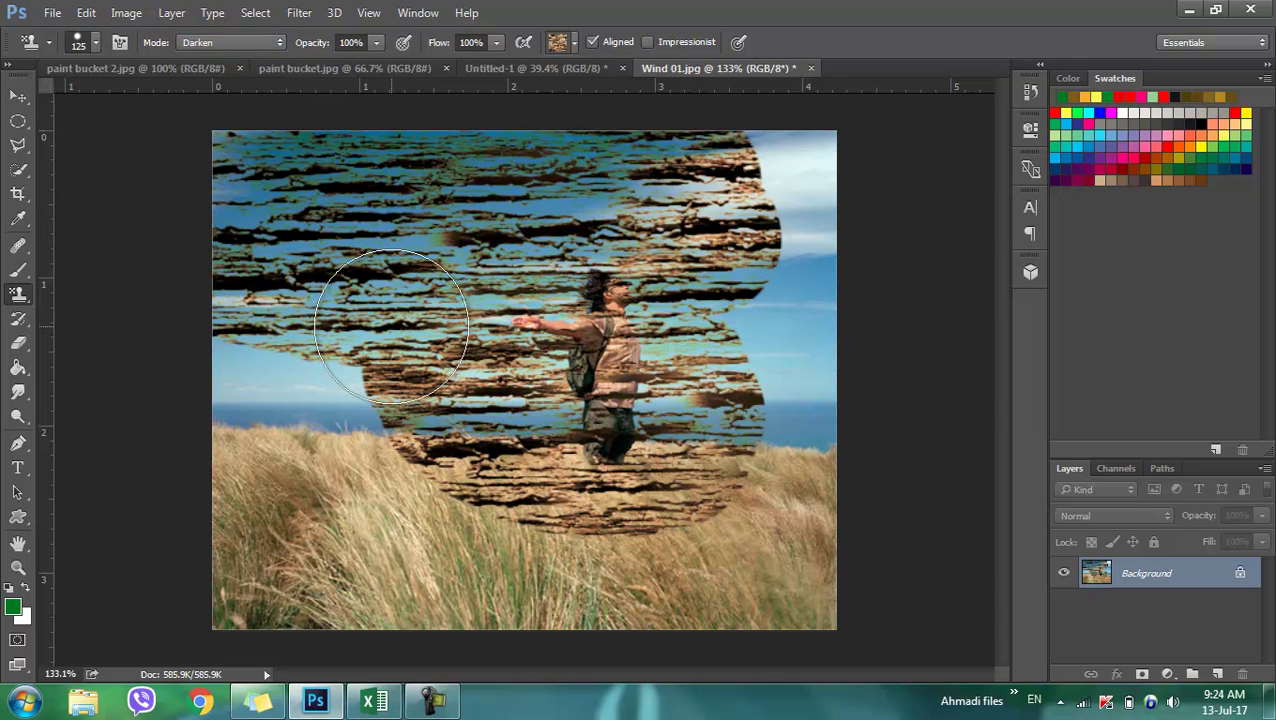
key("F12")
Step: Stamp the rock texture in Screen mode across sky, man and grass, then revert
left_click(212, 44)
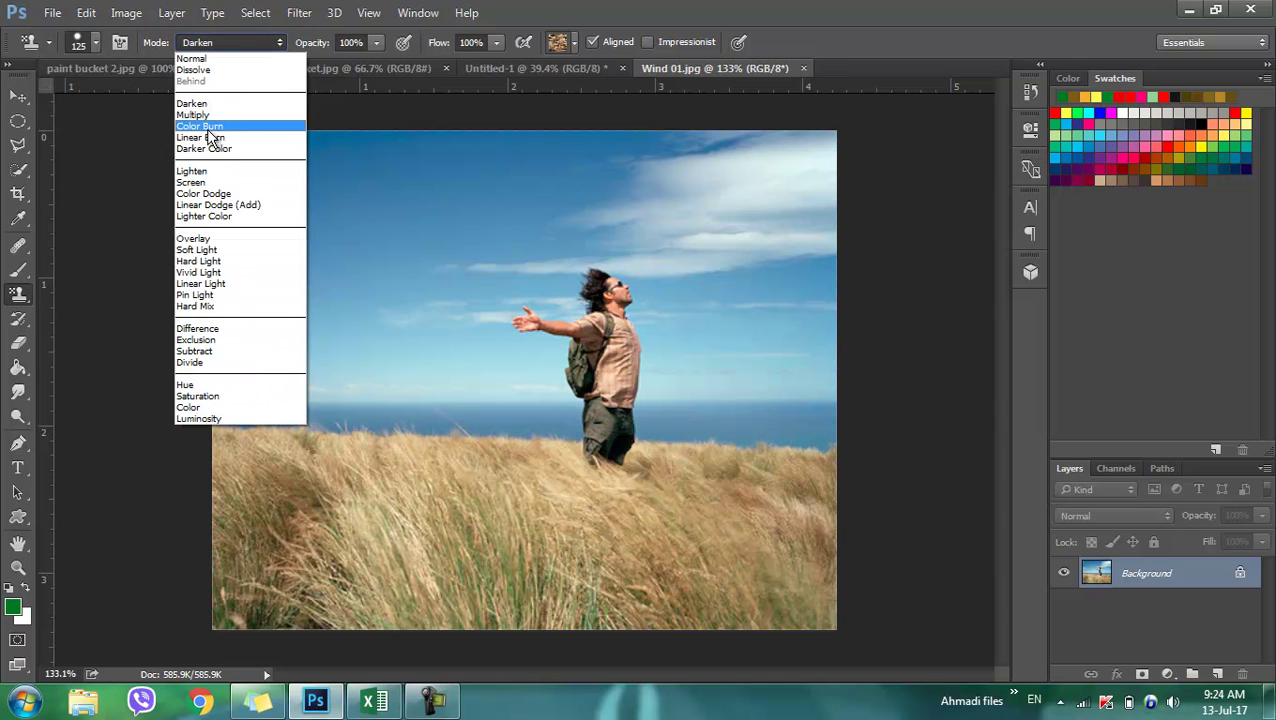
left_click(192, 182)
mouse_move(330, 260)
left_mouse_down()
mouse_move(251, 319)
mouse_move(550, 515)
left_mouse_up()
key("F12")
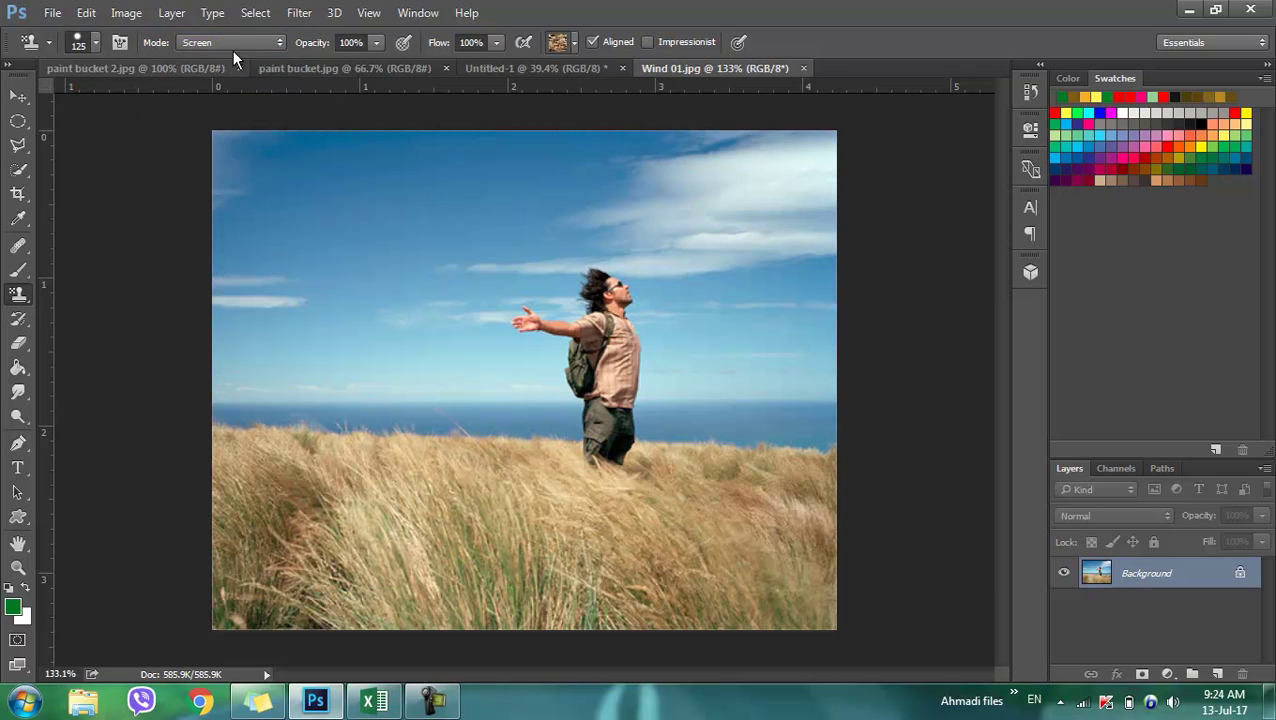
Step: Stamp the rock texture in Overlay mode across the grass and horizon, then revert
left_click(224, 44)
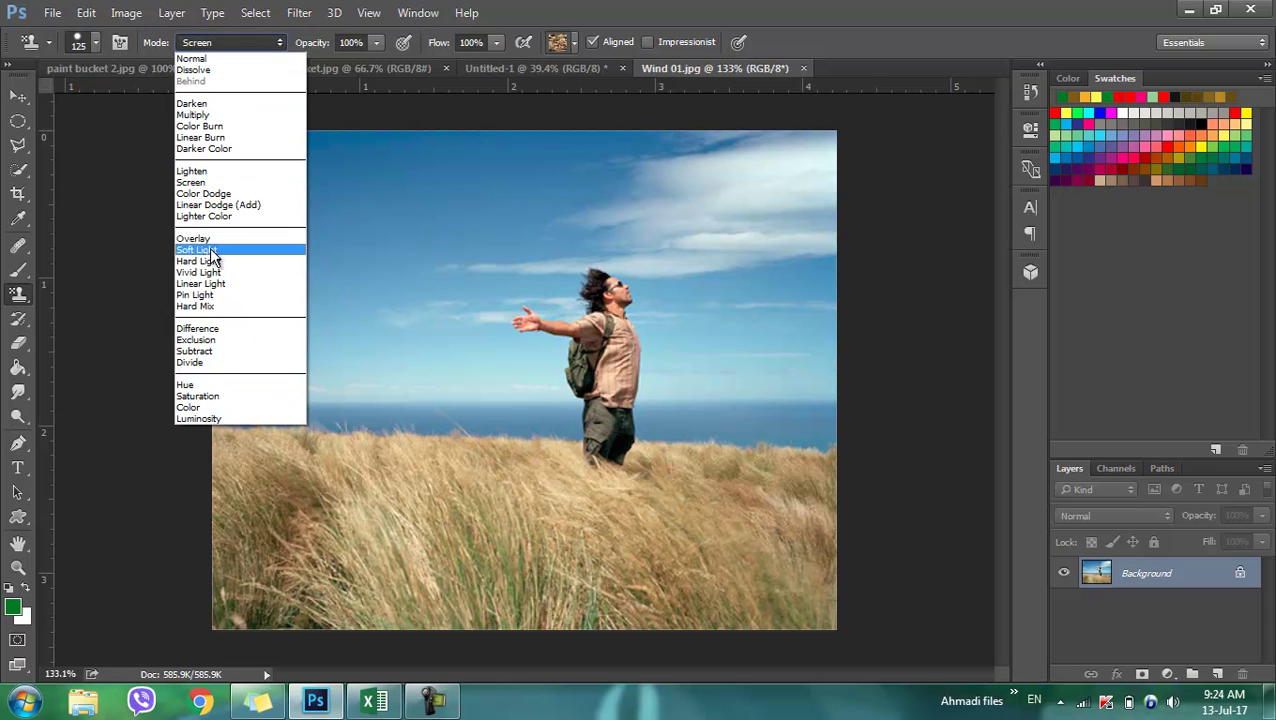
left_click(195, 237)
left_click_drag(281, 588, 270, 600)
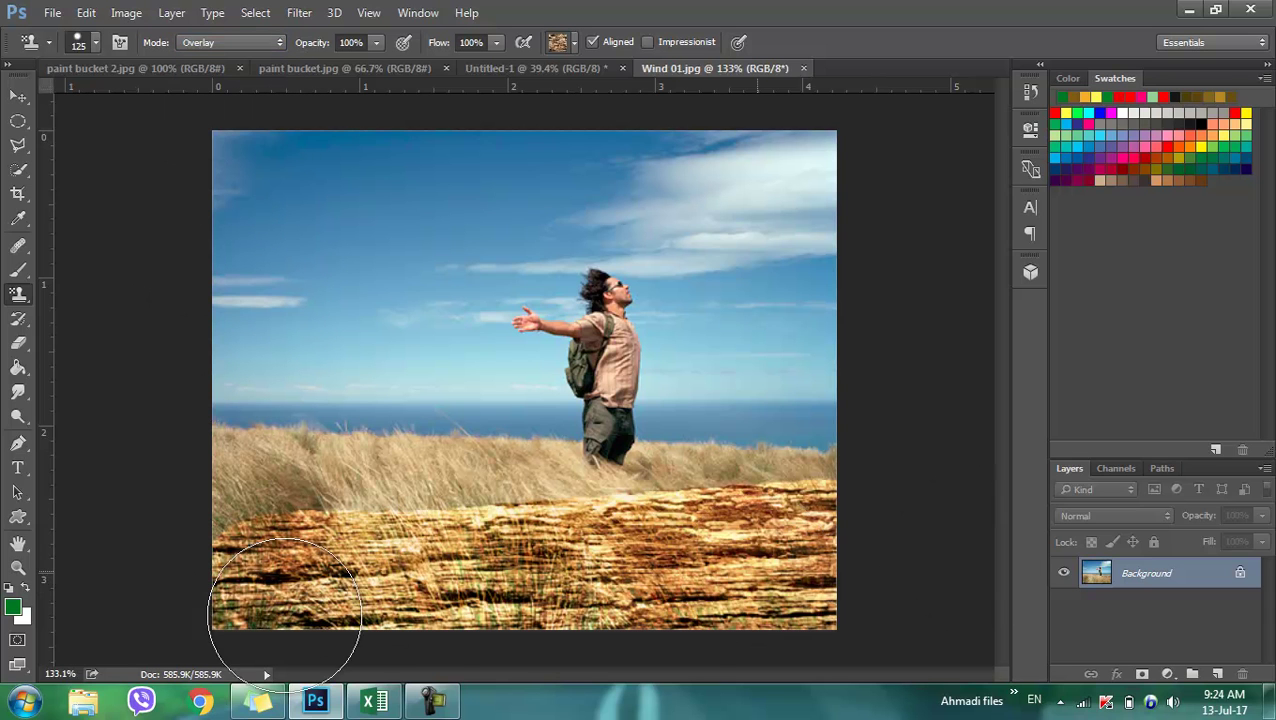
left_click_drag(93, 555, 634, 535)
left_click_drag(153, 526, 935, 470)
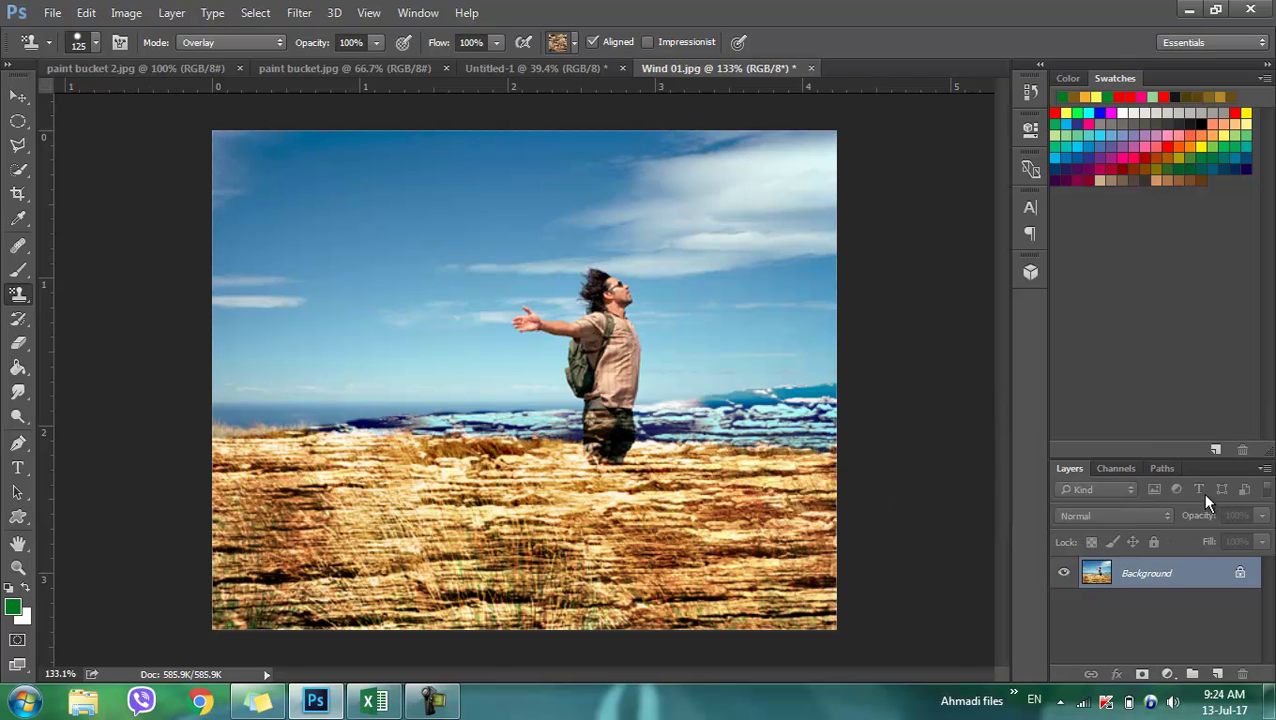
key("F12")
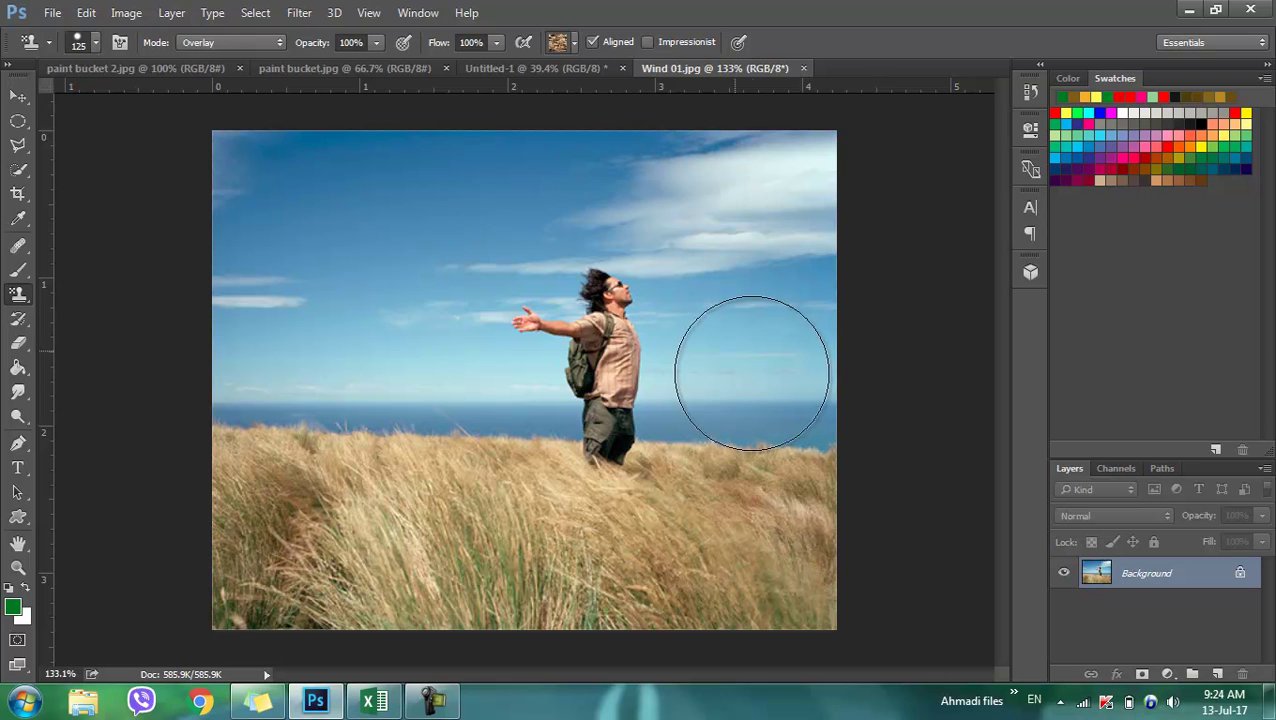
left_click(574, 42)
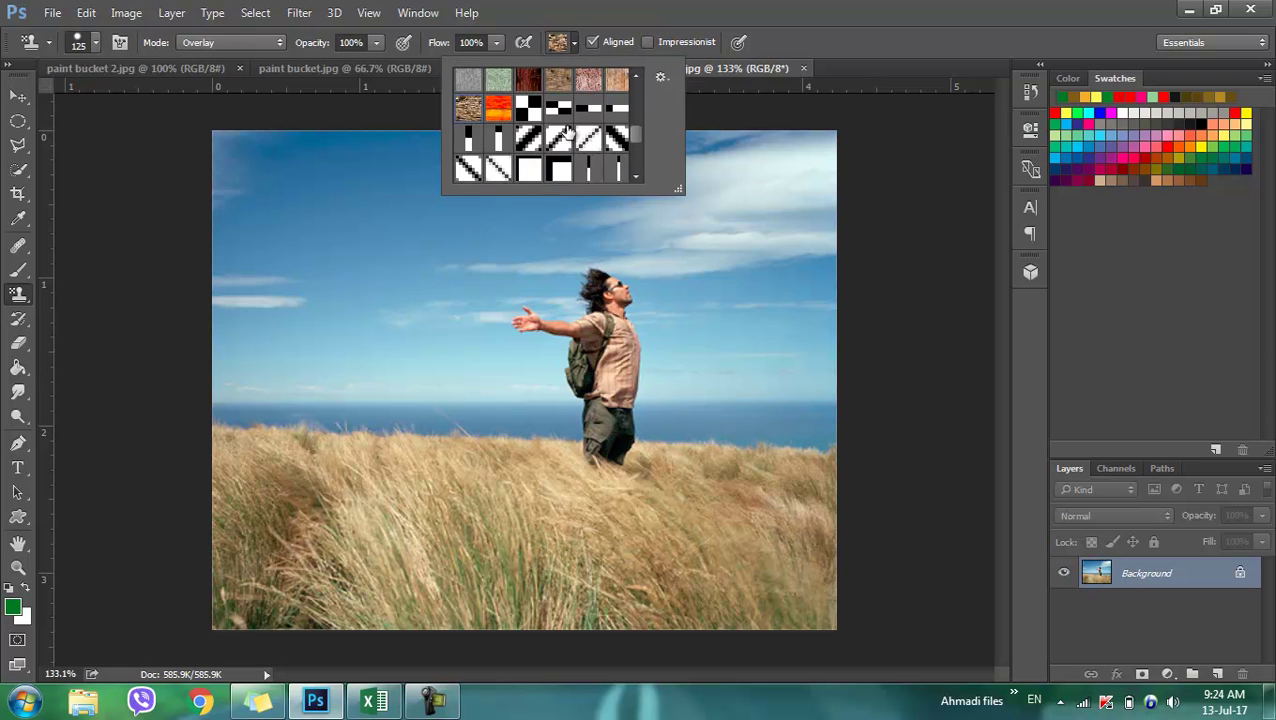
Step: Stamp wood grain in Overlay mode, revert it, then cover the photo with wood grain in Normal mode
scroll(552, 112, "up", 1)
mouse_move(345, 267)
left_mouse_down()
mouse_move(604, 384)
mouse_move(740, 185)
mouse_move(382, 380)
mouse_move(413, 484)
mouse_move(470, 384)
mouse_move(456, 661)
left_mouse_up()
key("F12")
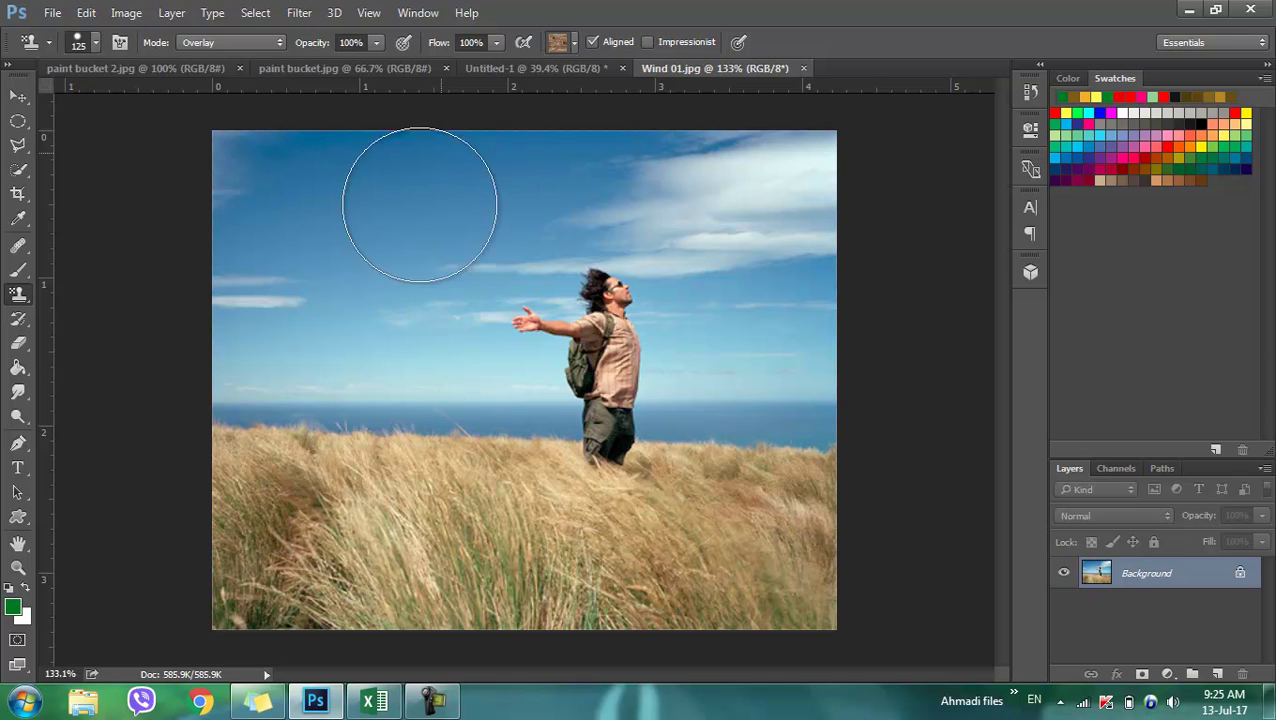
left_click(221, 45)
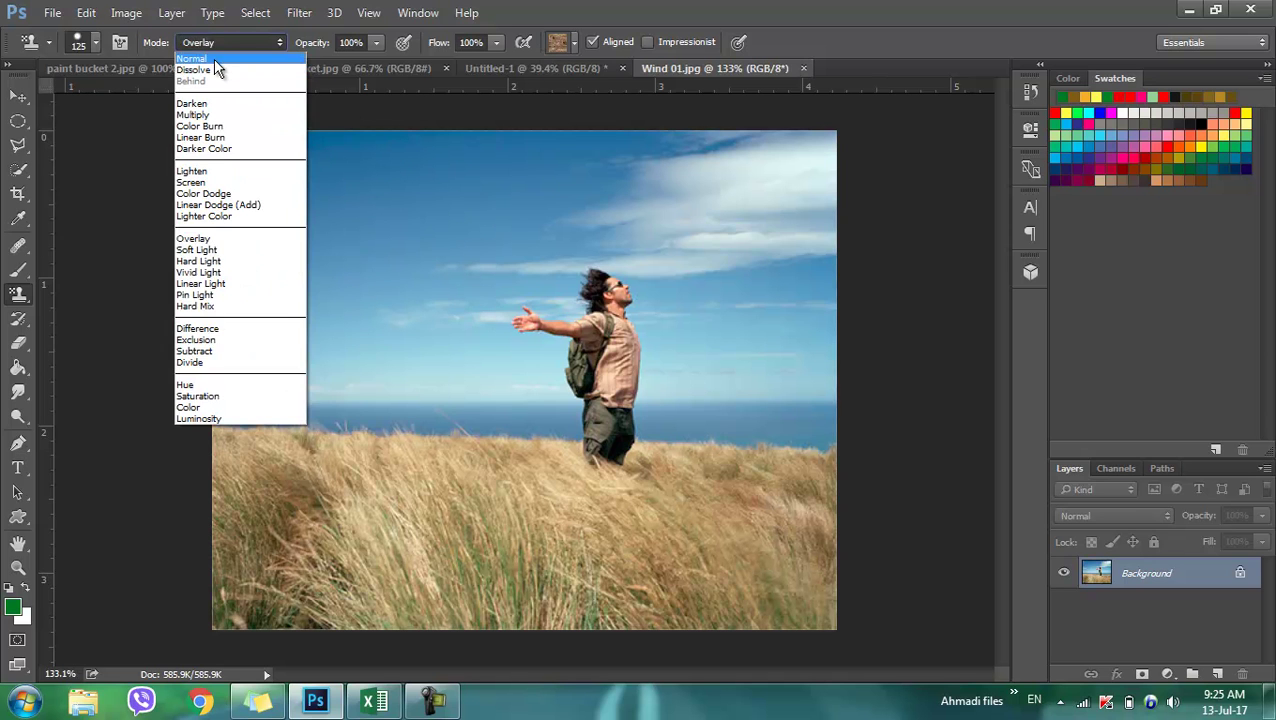
left_click(205, 63)
left_click_drag(302, 171, 410, 320)
mouse_move(588, 100)
left_mouse_down()
mouse_move(498, 356)
mouse_move(370, 626)
mouse_move(71, 598)
left_mouse_up()
mouse_move(584, 700)
left_mouse_down()
mouse_move(698, 584)
mouse_move(854, 228)
mouse_move(883, 313)
left_mouse_up()
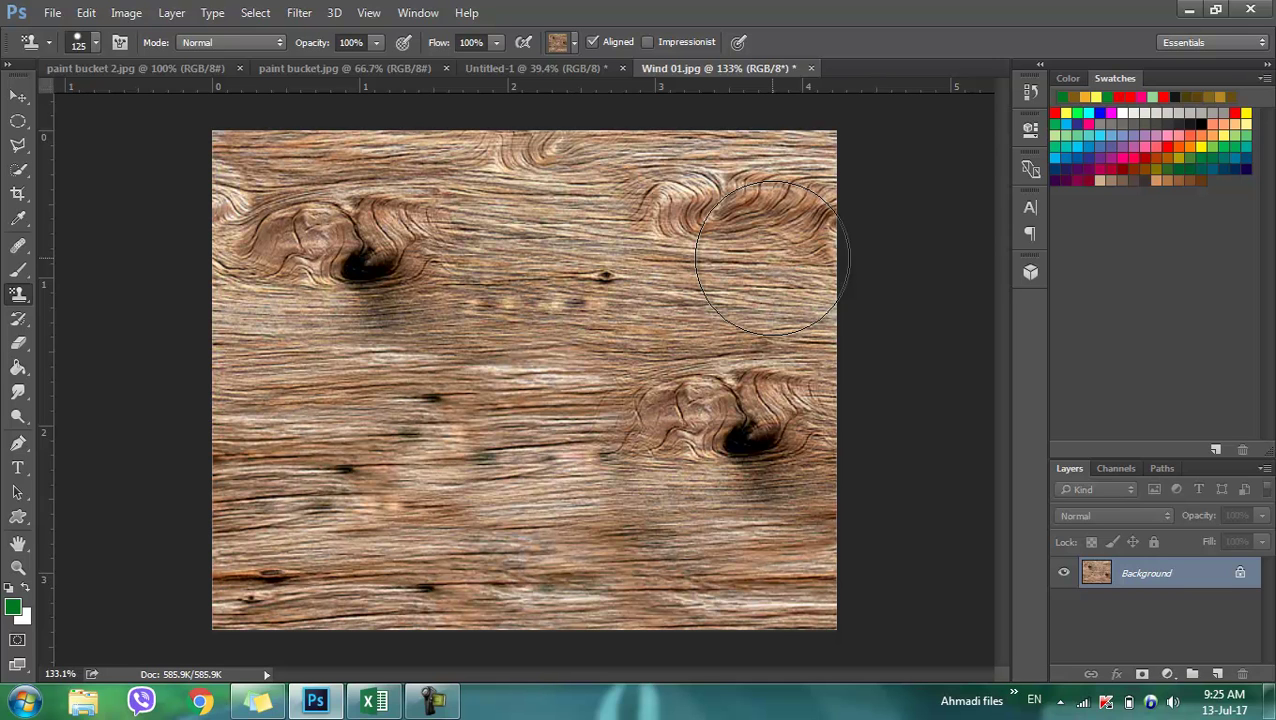
Step: Switch to the pebble pattern, stamp pebbles across the canvas, then revert to the original photo
left_click(574, 42)
scroll(584, 124, "down", 1)
scroll(584, 126, "down", 2)
scroll(520, 118, "down", 1)
scroll(500, 124, "up", 1)
left_click(552, 148)
left_click(561, 146)
mouse_move(400, 270)
left_mouse_down()
mouse_move(362, 170)
mouse_move(700, 250)
mouse_move(560, 420)
left_mouse_up()
mouse_move(372, 280)
left_mouse_down()
mouse_move(85, 413)
mouse_move(570, 640)
mouse_move(527, 655)
mouse_move(794, 362)
left_mouse_up()
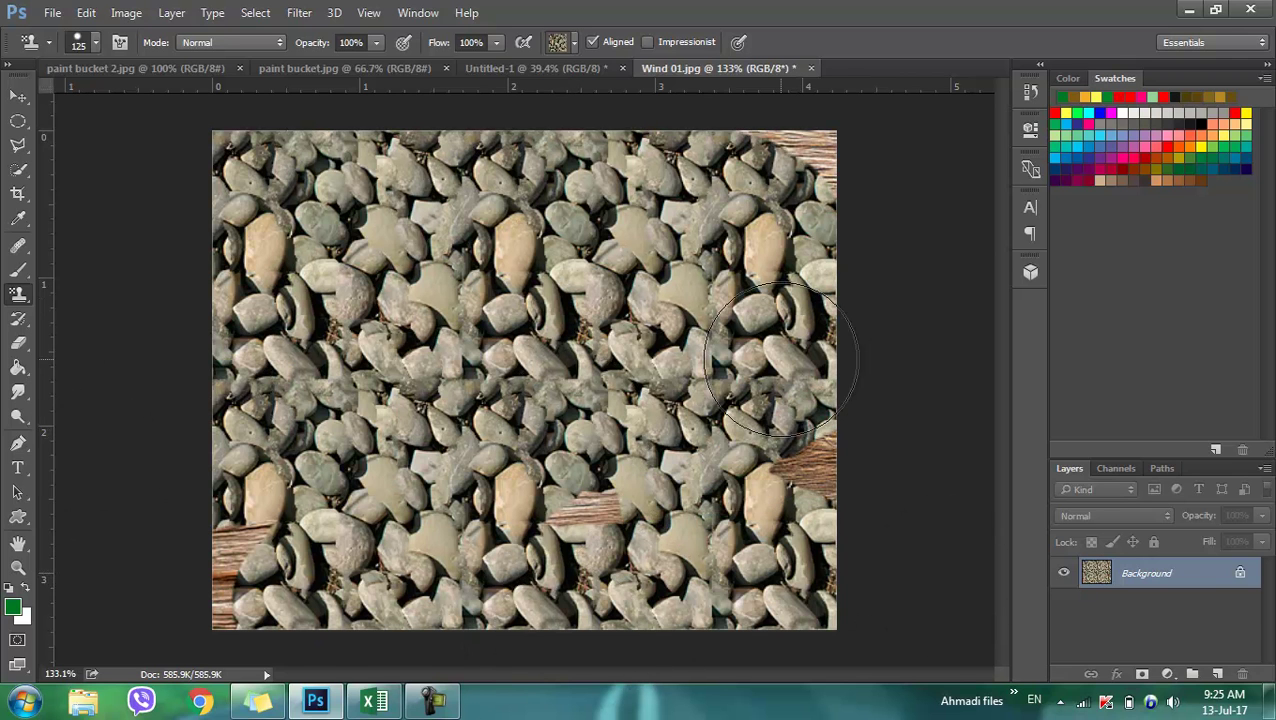
key("F12")
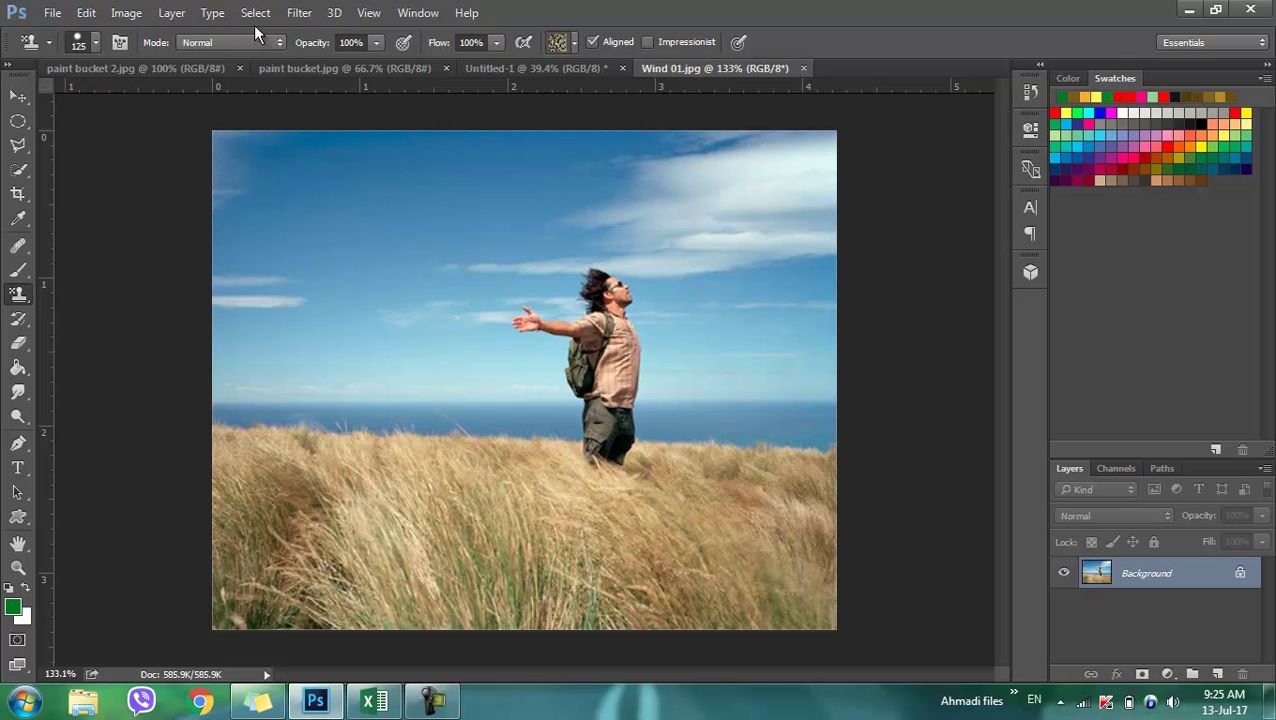
Step: Create a Pattern Fill 1 layer via Layer > New Fill Layer > Pattern and move its dialog aside
left_click(176, 14)
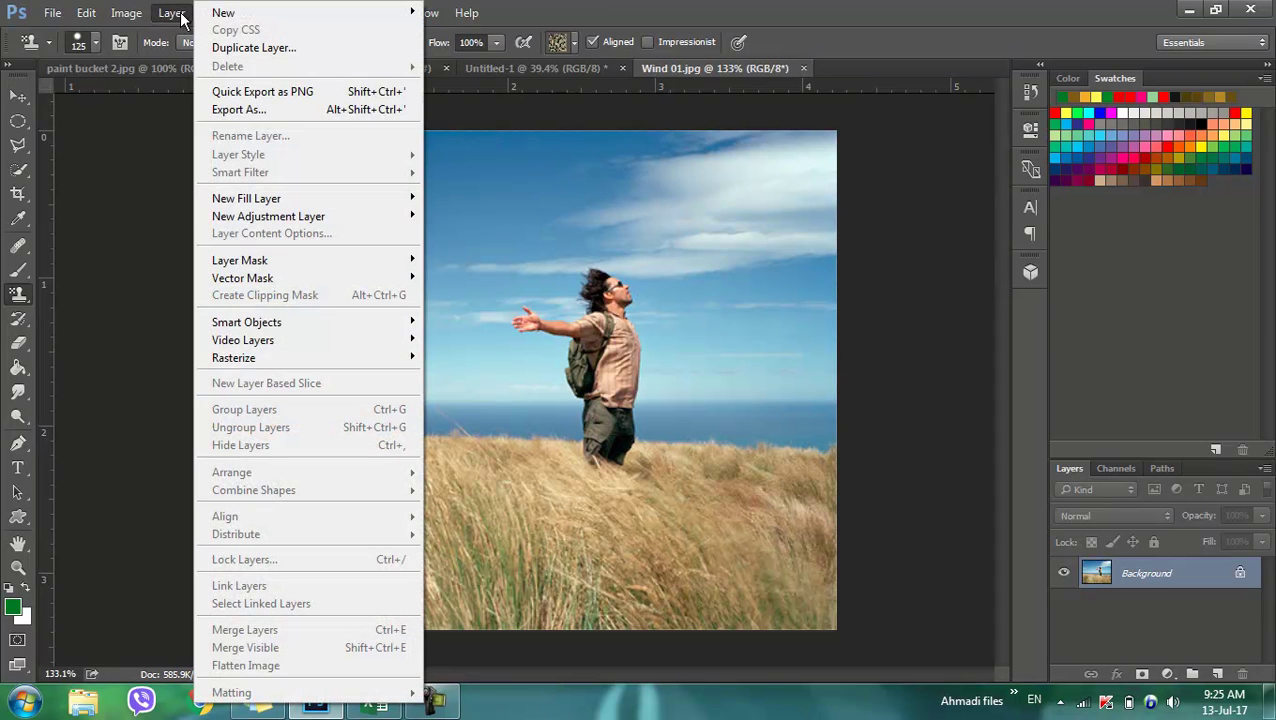
mouse_move(246, 198)
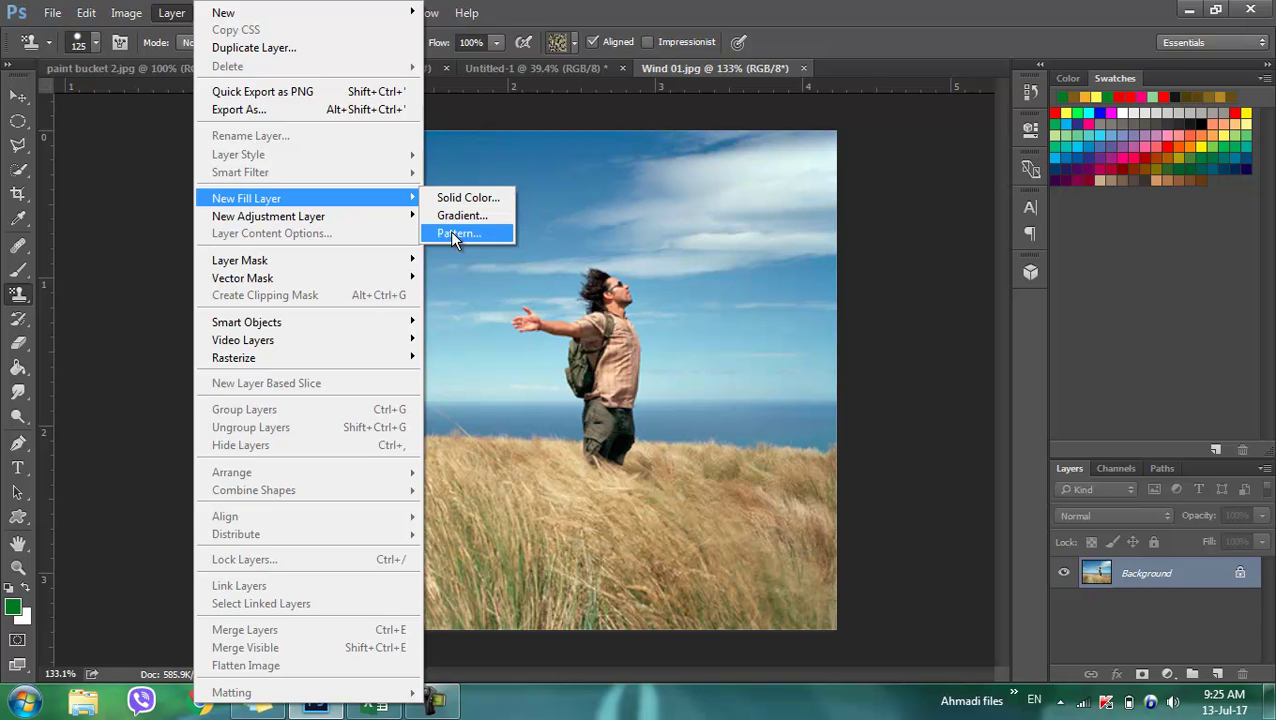
left_click(455, 233)
left_click(1076, 84)
left_click_drag(758, 29, 976, 90)
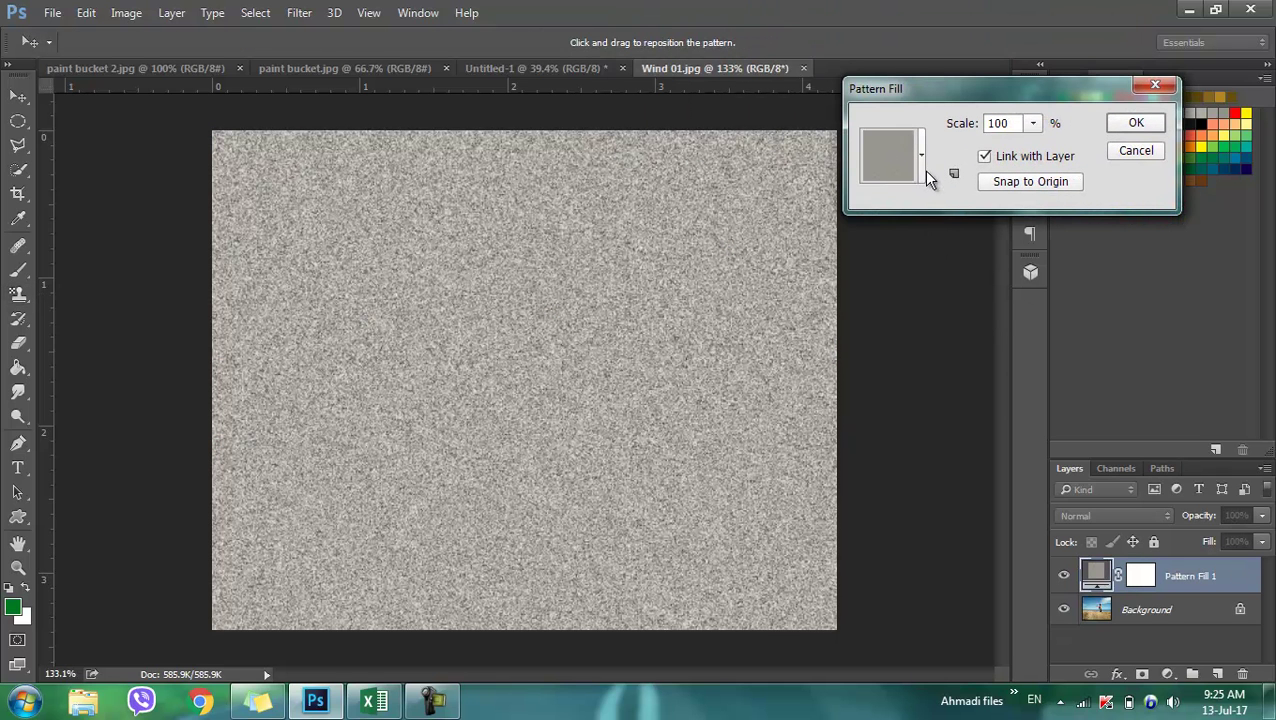
Step: Try grey, dotted, striped and wood fill patterns, ending on the brown knotted wood
left_click(923, 168)
scroll(966, 235, "down", 3)
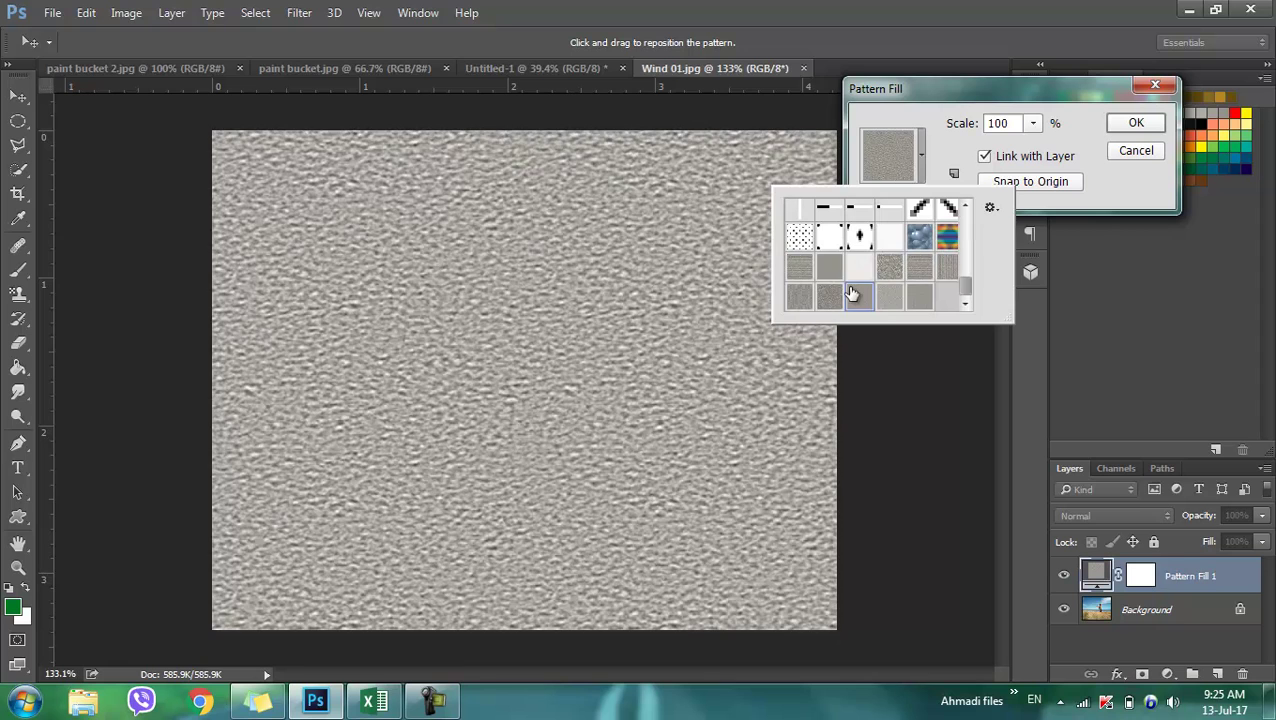
left_click(822, 291)
left_click(829, 268)
key("Up")
left_click(830, 228)
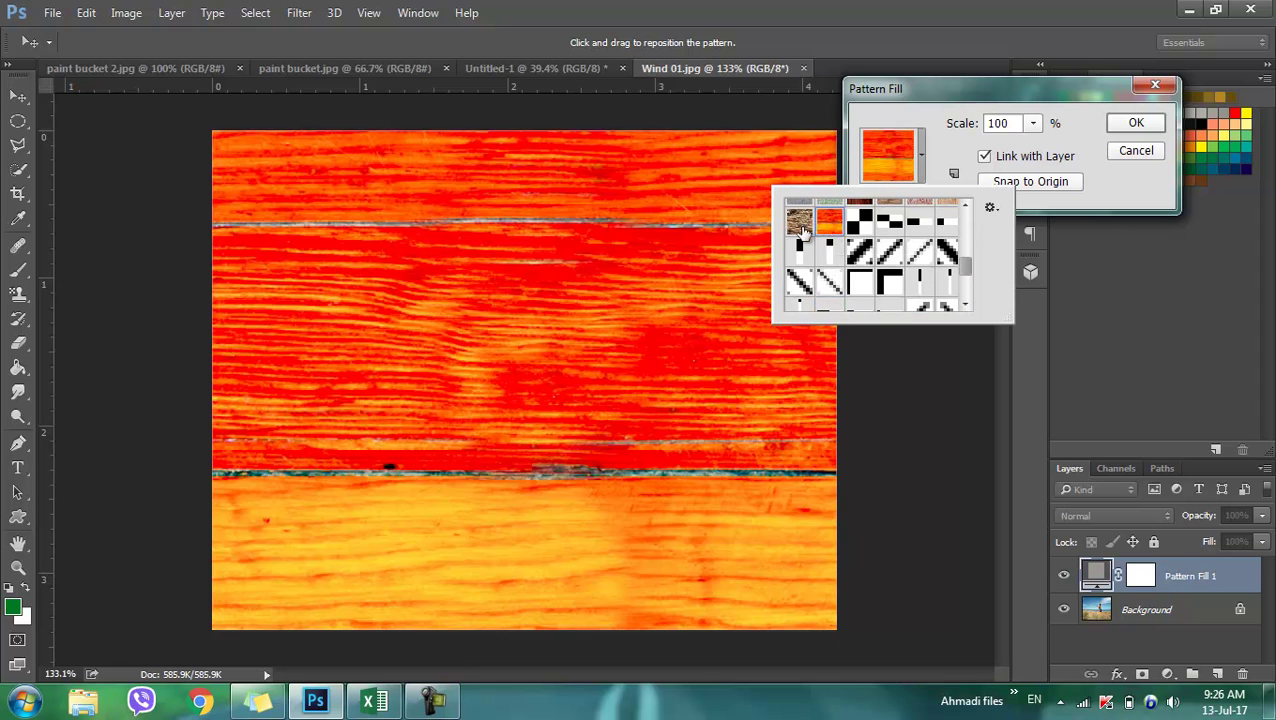
scroll(860, 240, "up", 1)
left_click(866, 225)
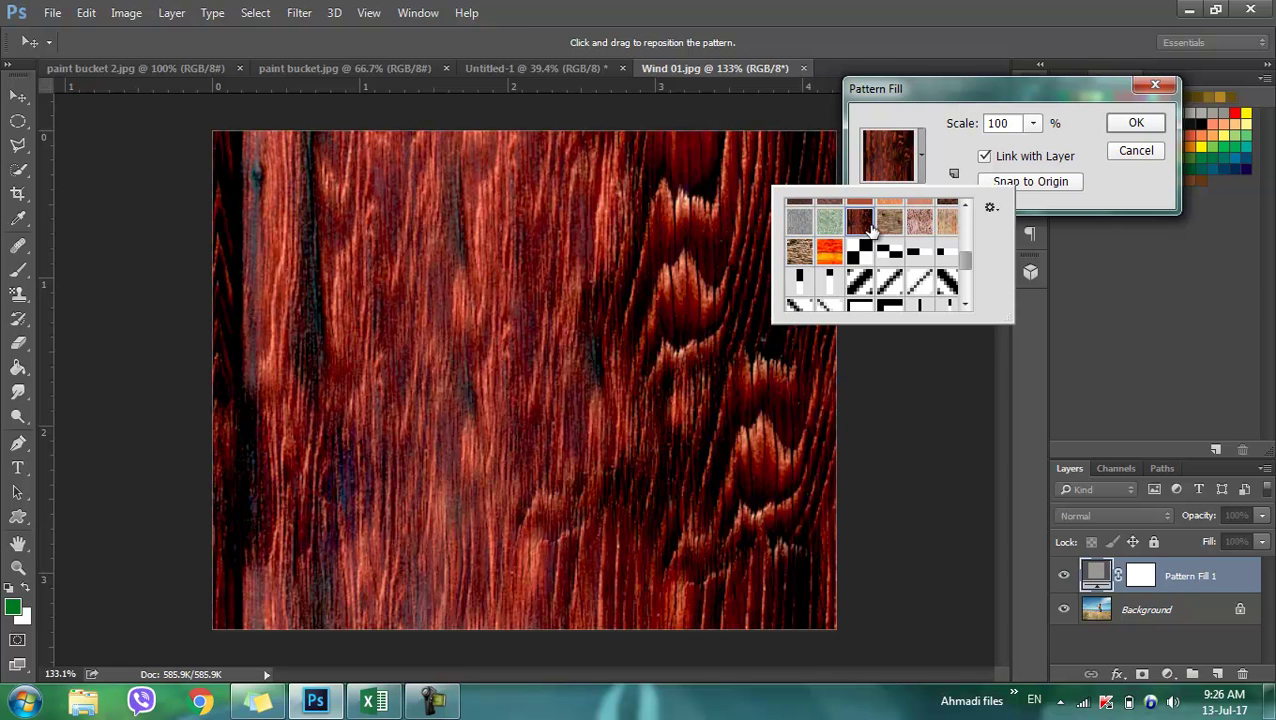
left_click(894, 225)
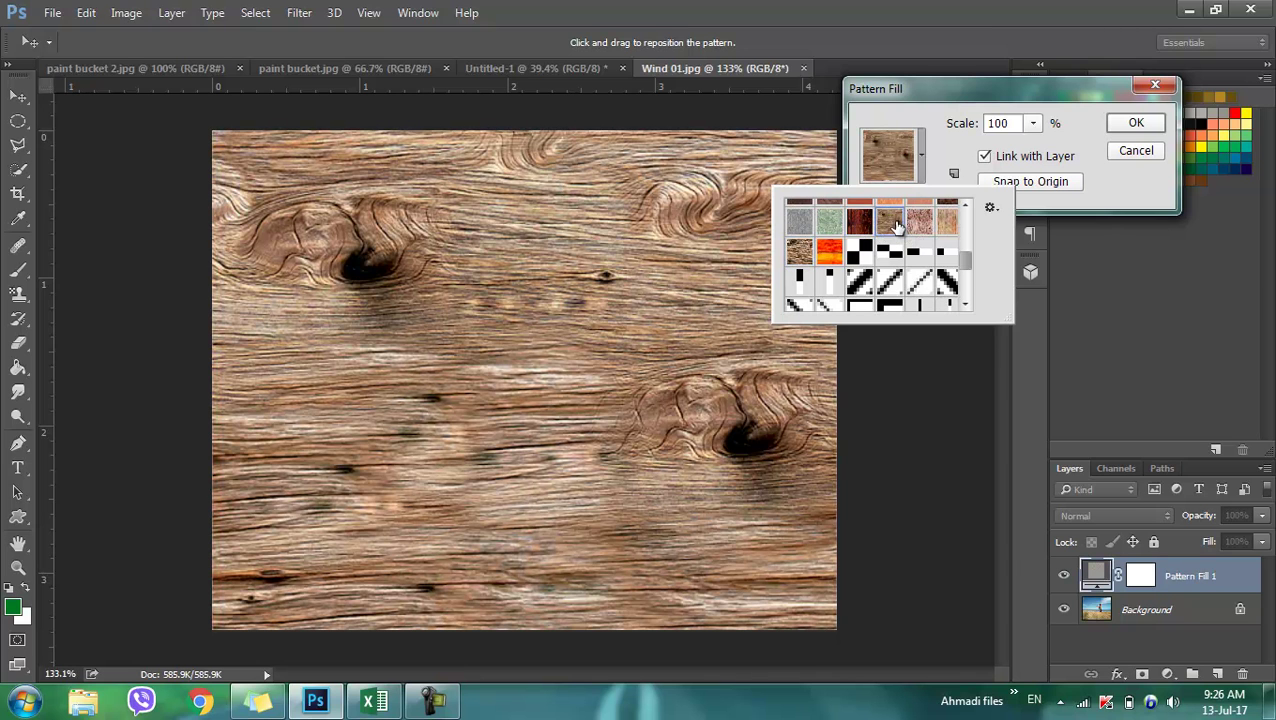
left_click(1034, 87)
Step: Adjust the pattern scale with the slider and arrow keys to about 111
left_click(1031, 123)
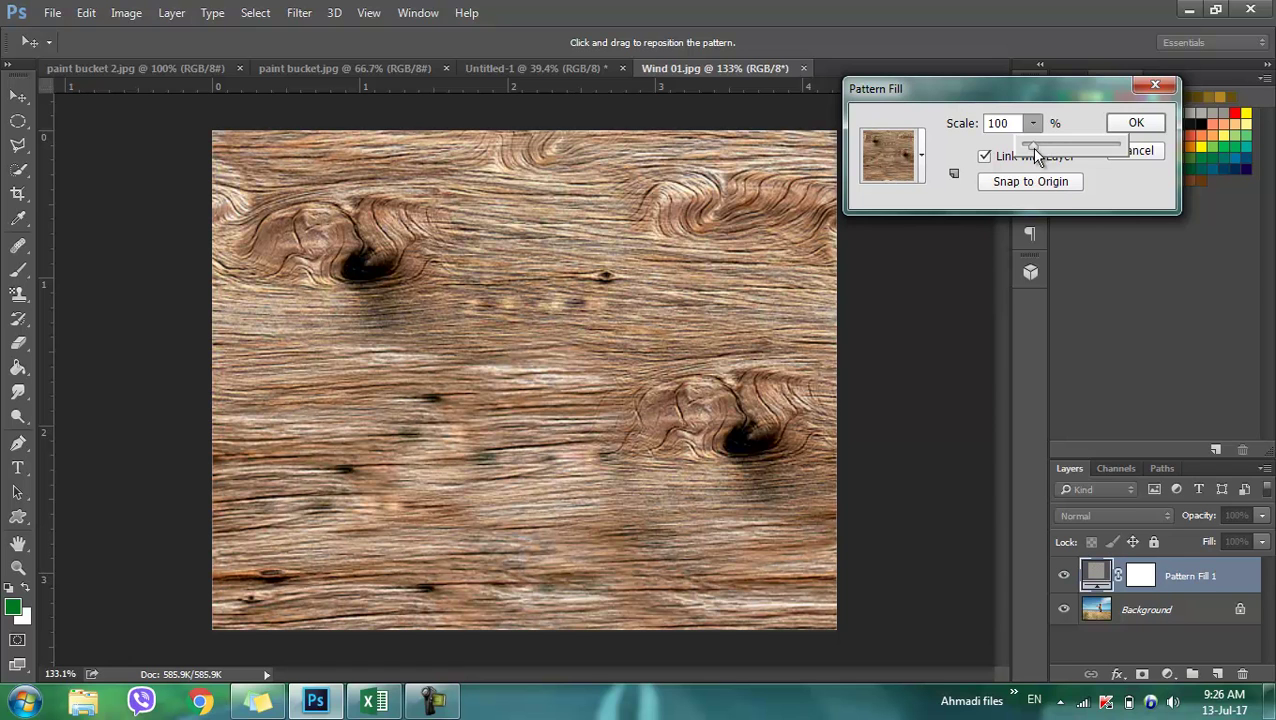
mouse_move(1028, 145)
left_mouse_down()
mouse_move(1060, 155)
mouse_move(1034, 145)
left_mouse_up()
left_click(1015, 124)
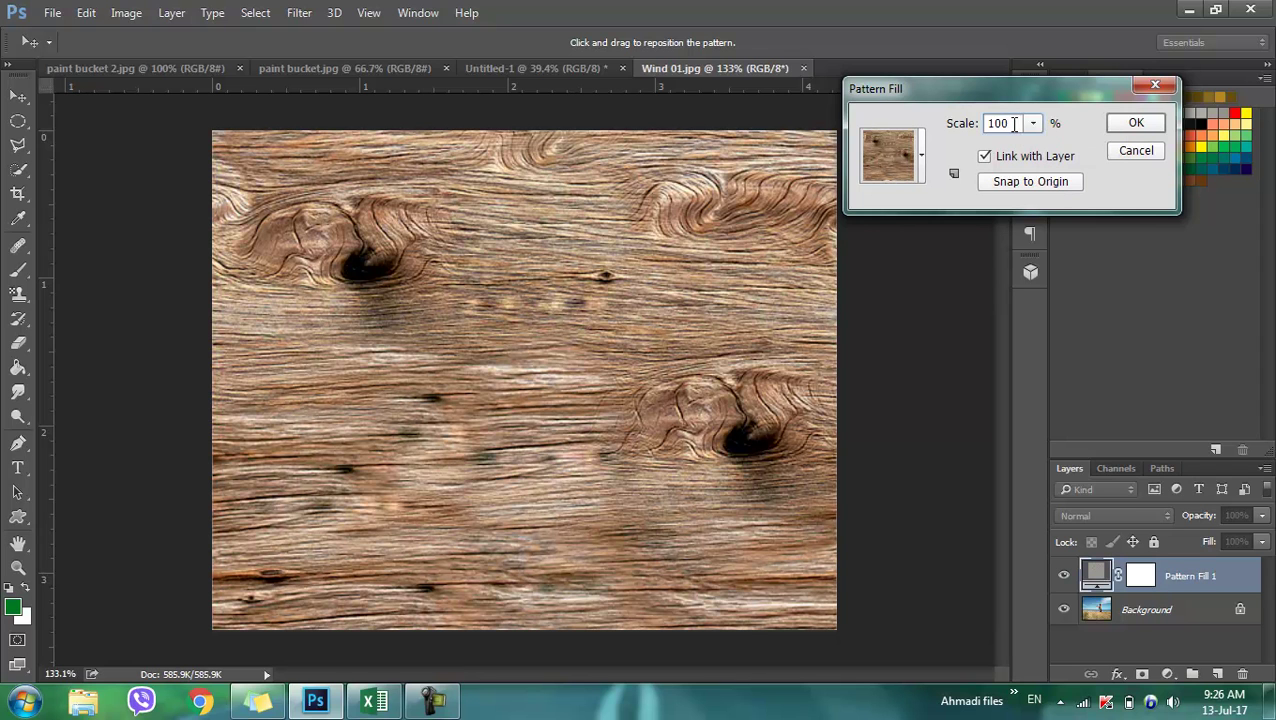
key("Up")
key("Up")
key("Up")
key("Up")
key("Up")
key("Up")
key("Up")
key("Up")
key("Up")
key("Up")
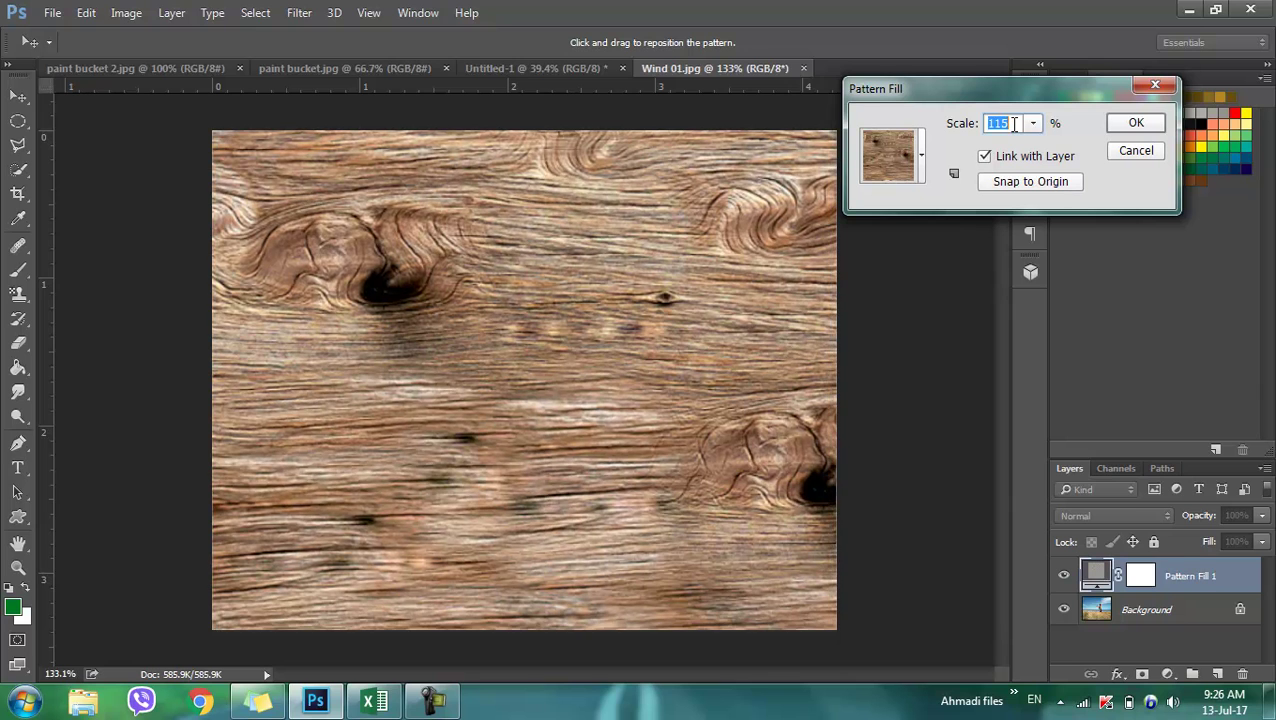
key("Down")
key("Down")
key("Down")
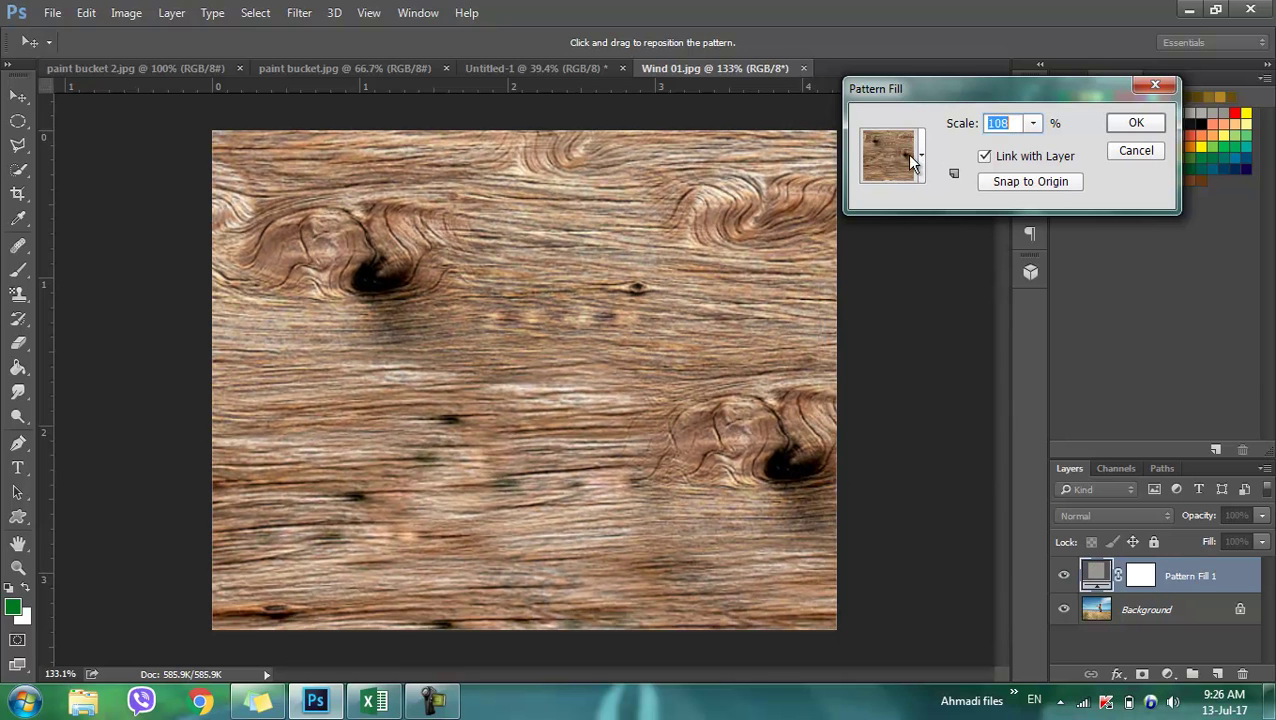
Step: Try the dark red wood and grey-green patterns, then enlarge the scale slightly
left_click(910, 160)
left_click(860, 222)
left_click(828, 225)
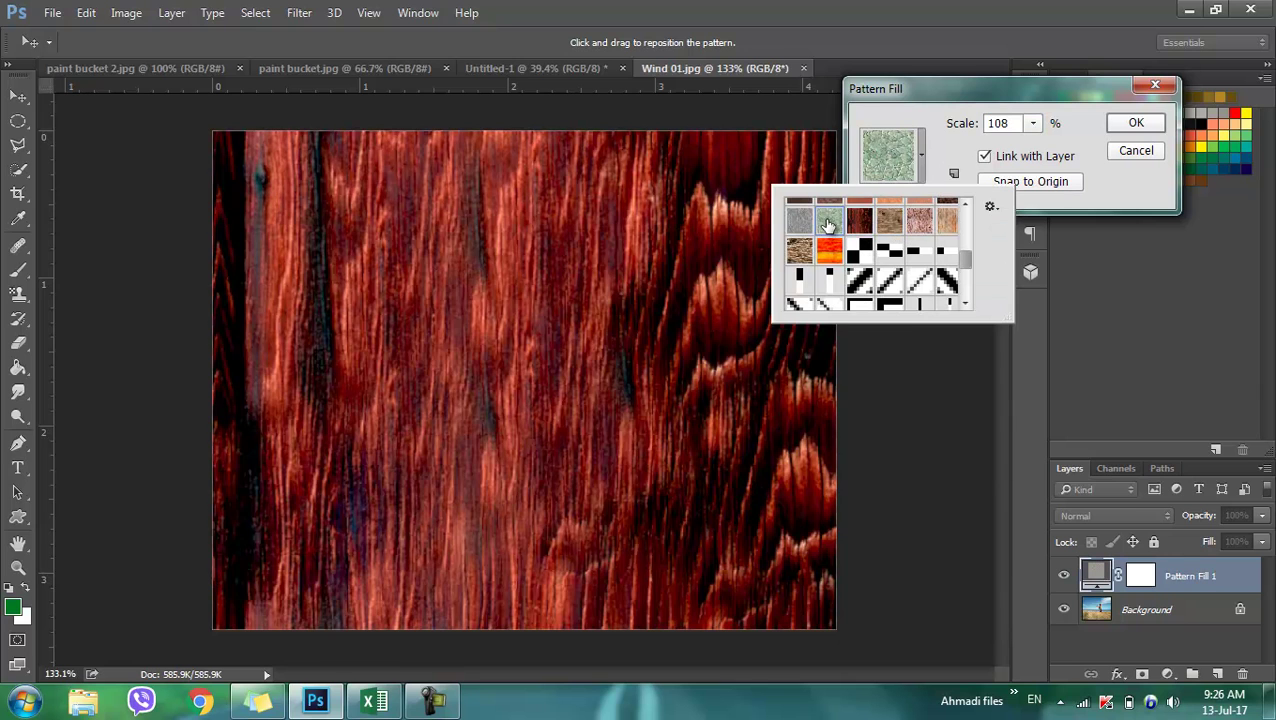
scroll(828, 225, "up", 1)
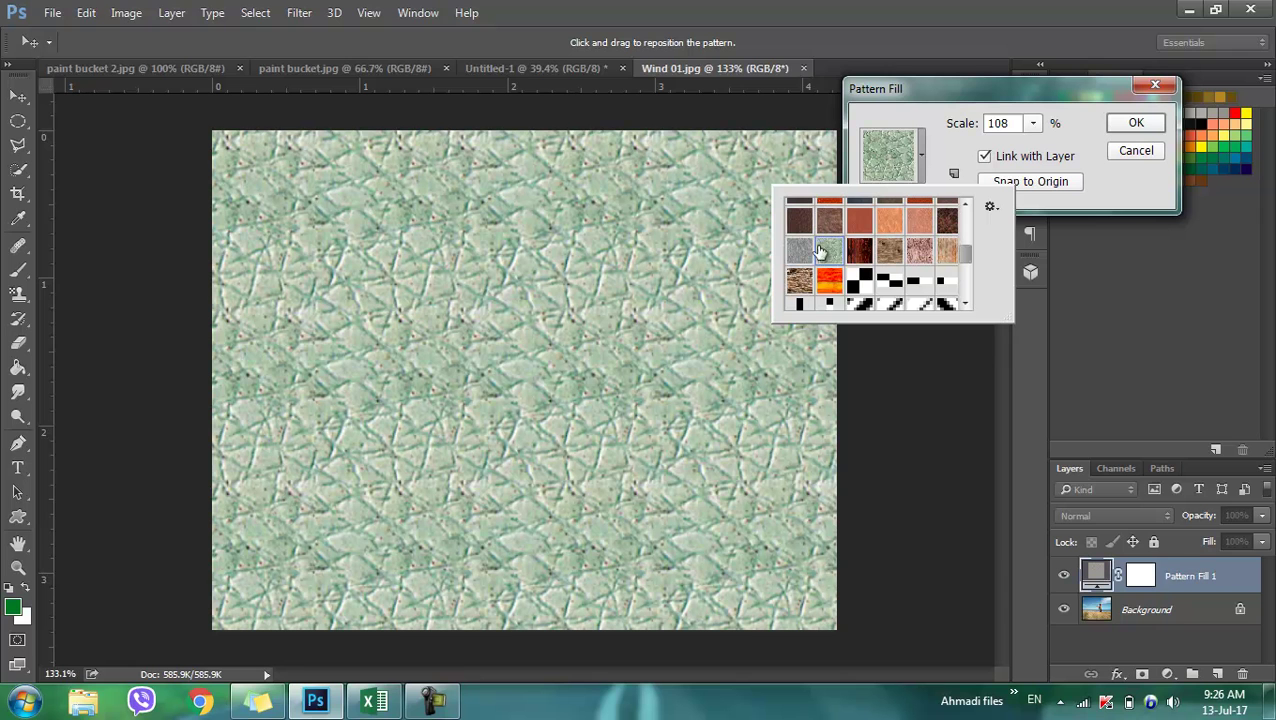
left_click(1010, 123)
key("Up")
key("Up")
key("Up")
key("Up")
key("Up")
key("Up")
key("Up")
key("Up")
key("Up")
key("Up")
key("Up")
key("Up")
key("Up")
key("Up")
key("Up")
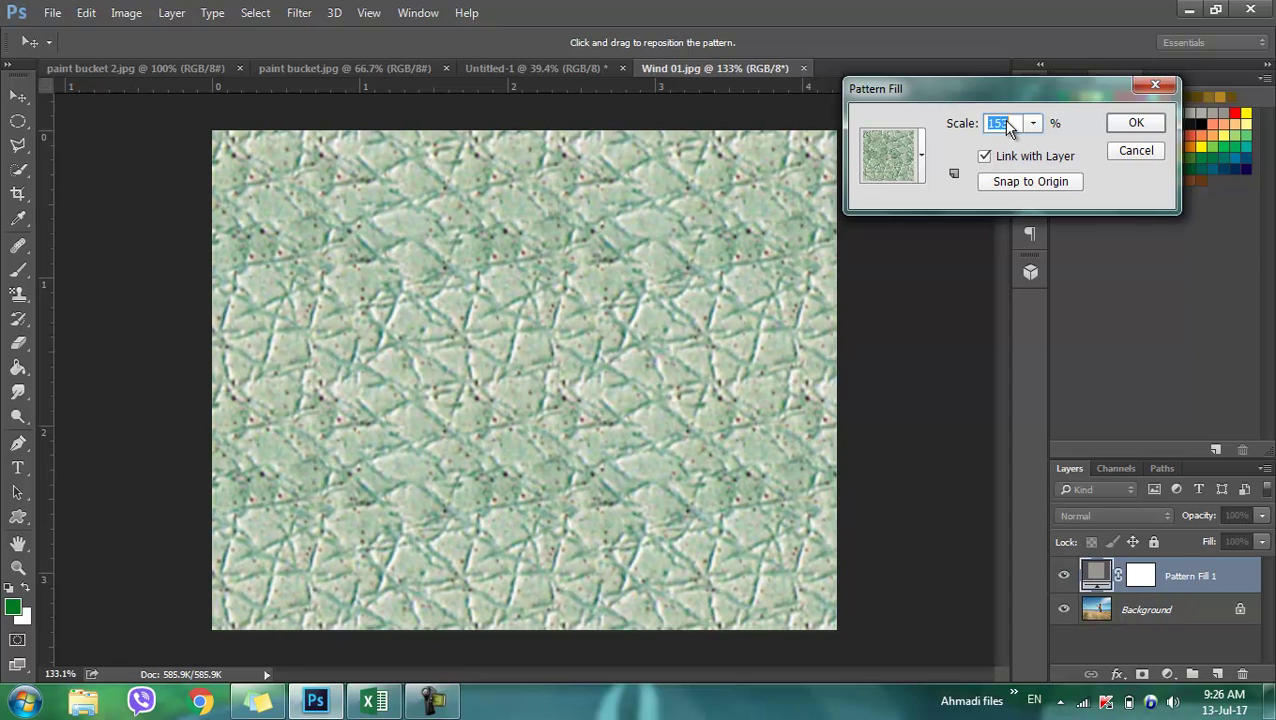
Step: Try red, peach, pink and brown leather patterns, ending on dark brown leather
left_click(915, 158)
scroll(850, 240, "up", 1)
left_click(829, 210)
left_click(859, 235)
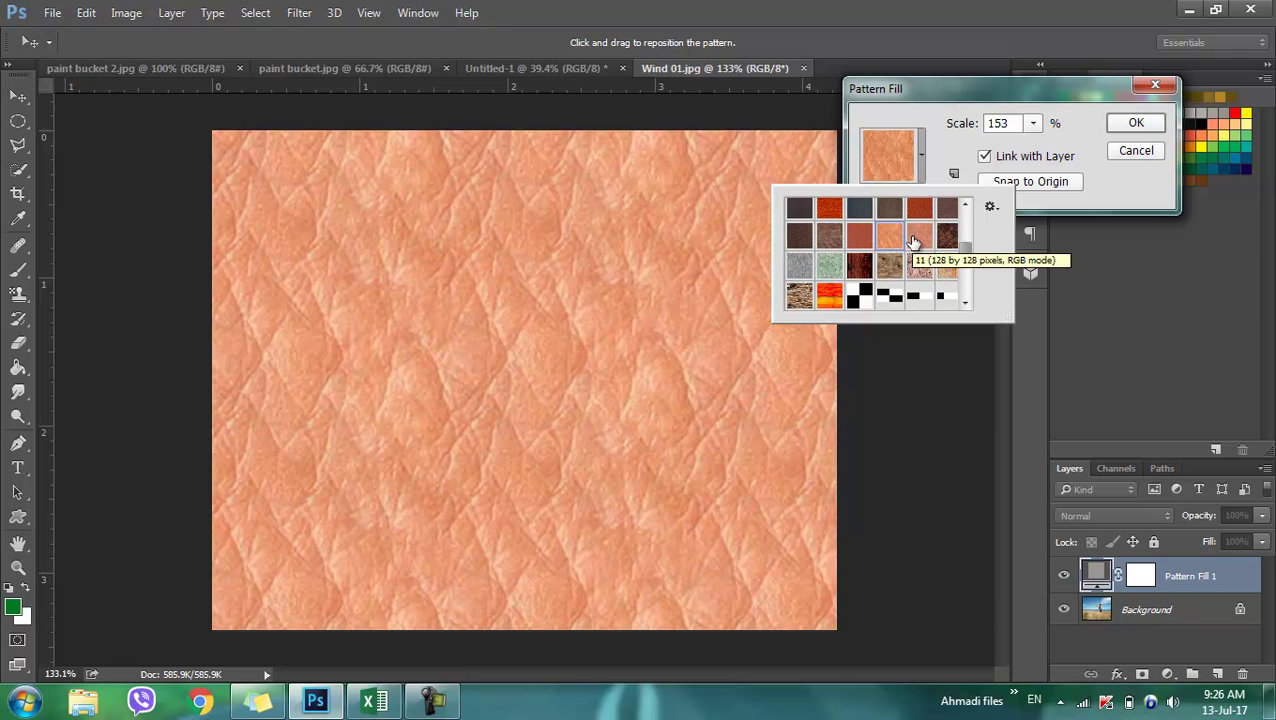
left_click(915, 238)
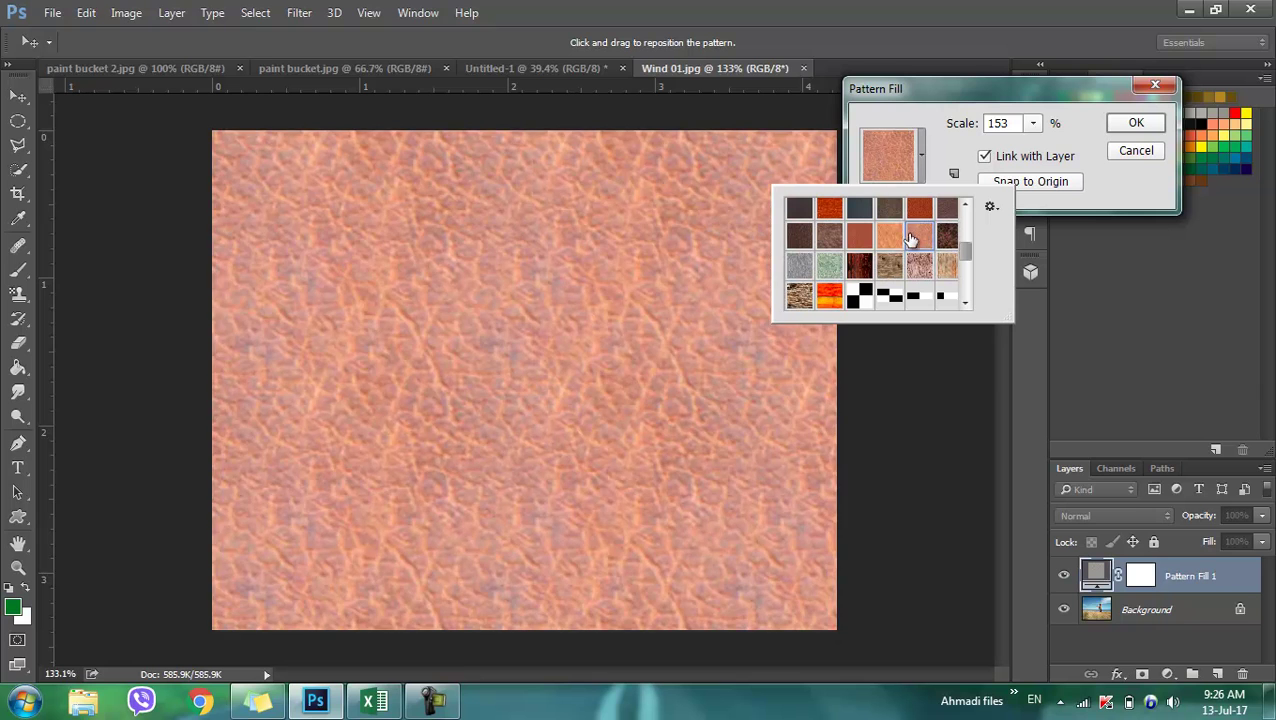
left_click(889, 240)
left_click(859, 242)
left_click(859, 265)
left_click(799, 265)
left_click(797, 237)
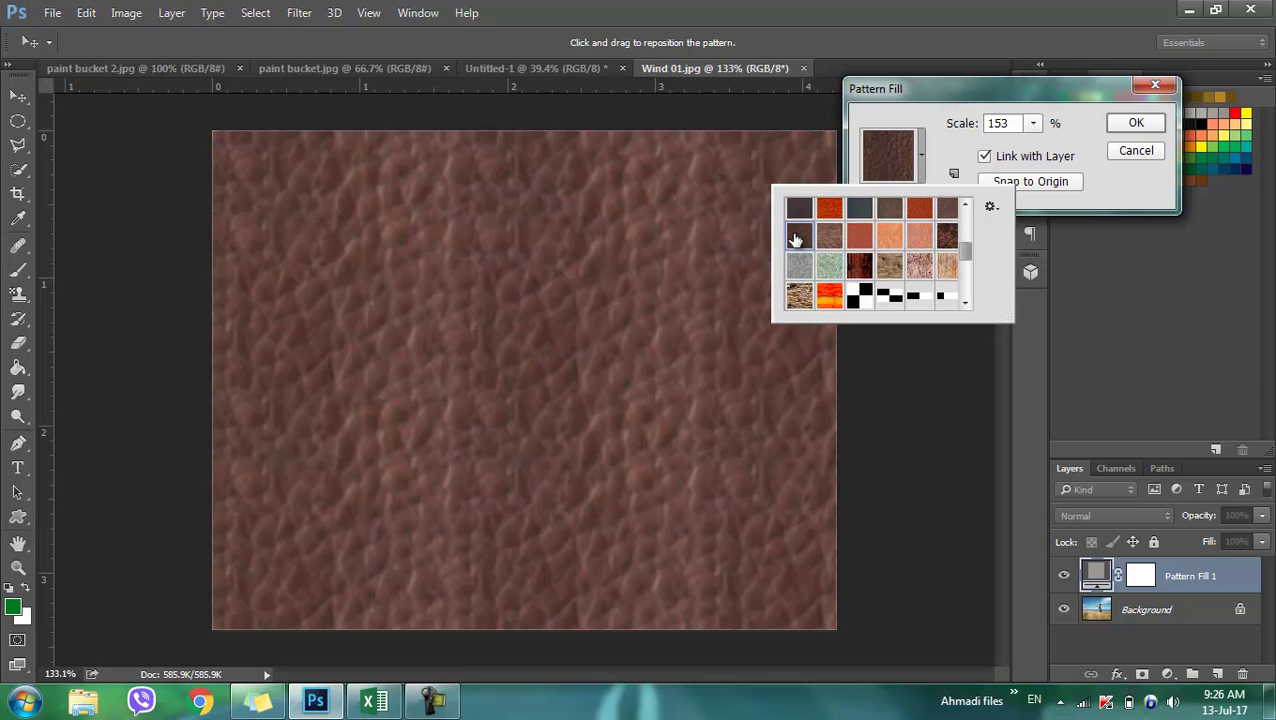
Step: Compare grey-brown, blue-grey, brown, red pebbled, lichen, grass and cracked textures
scroll(800, 245, "up", 1)
left_click(797, 222)
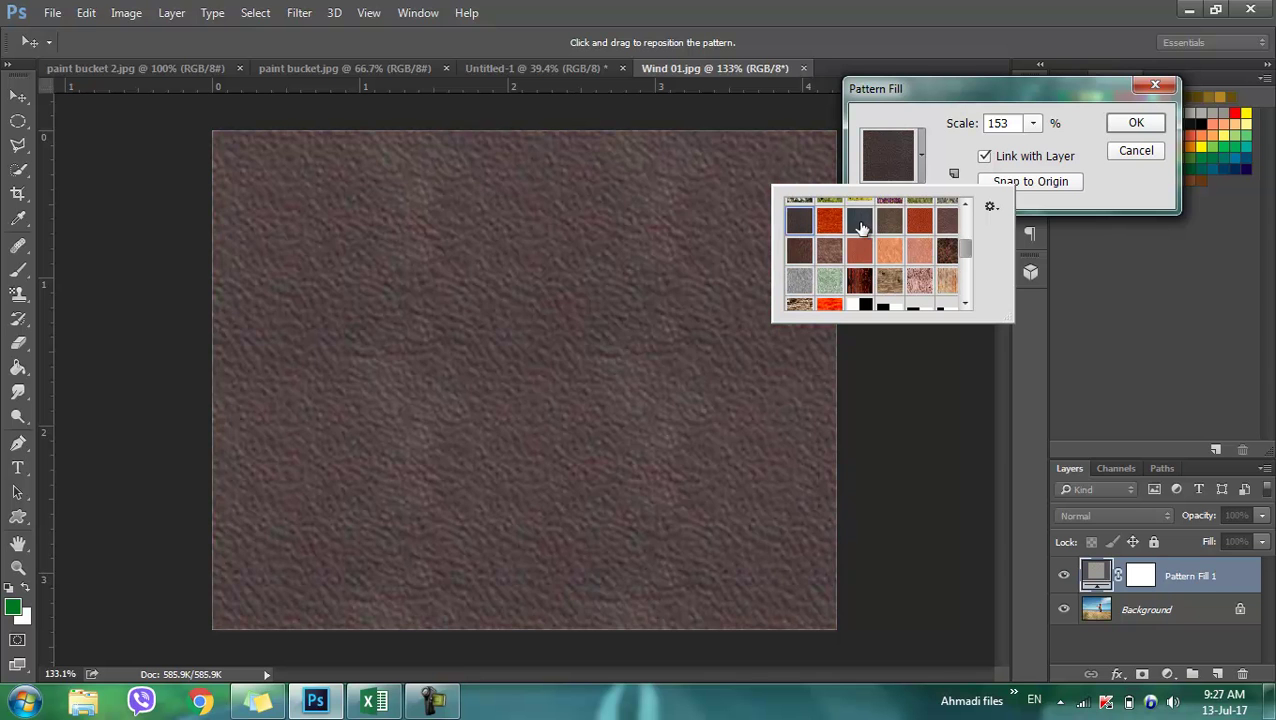
left_click(829, 220)
scroll(860, 228, "up", 1)
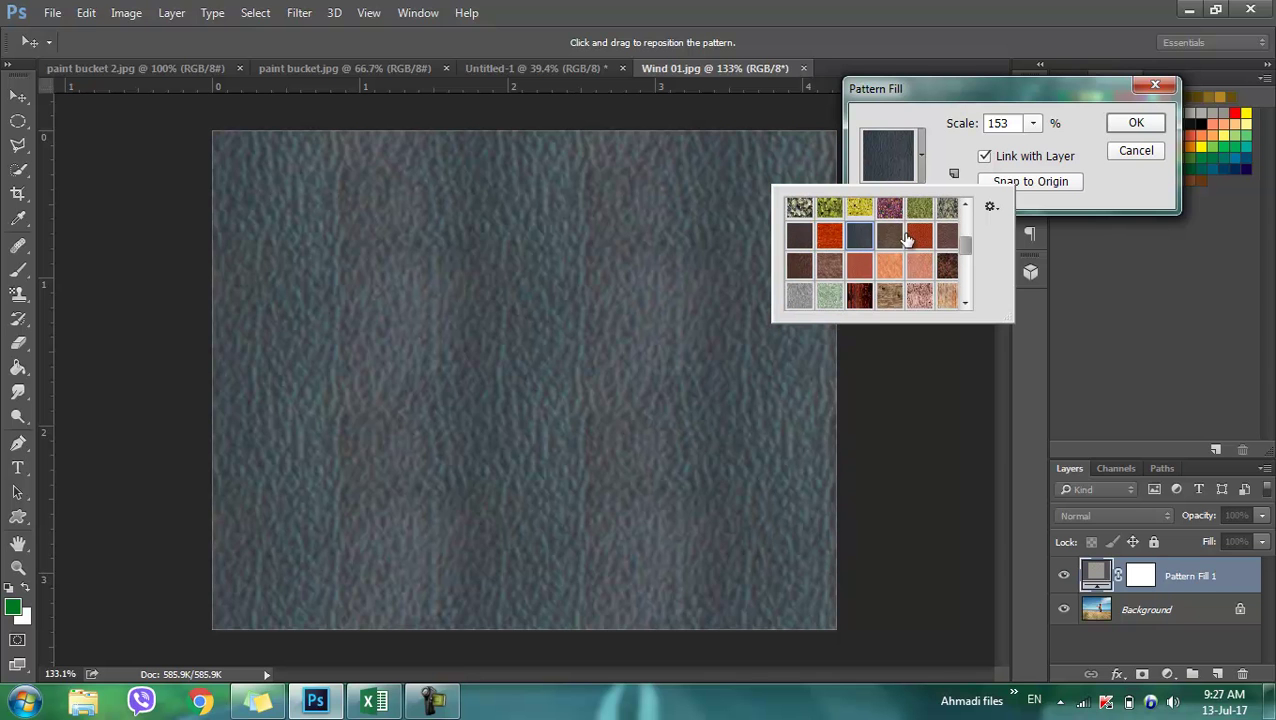
left_click(900, 237)
left_click(947, 236)
left_click(947, 208)
left_click(889, 208)
left_click(889, 237)
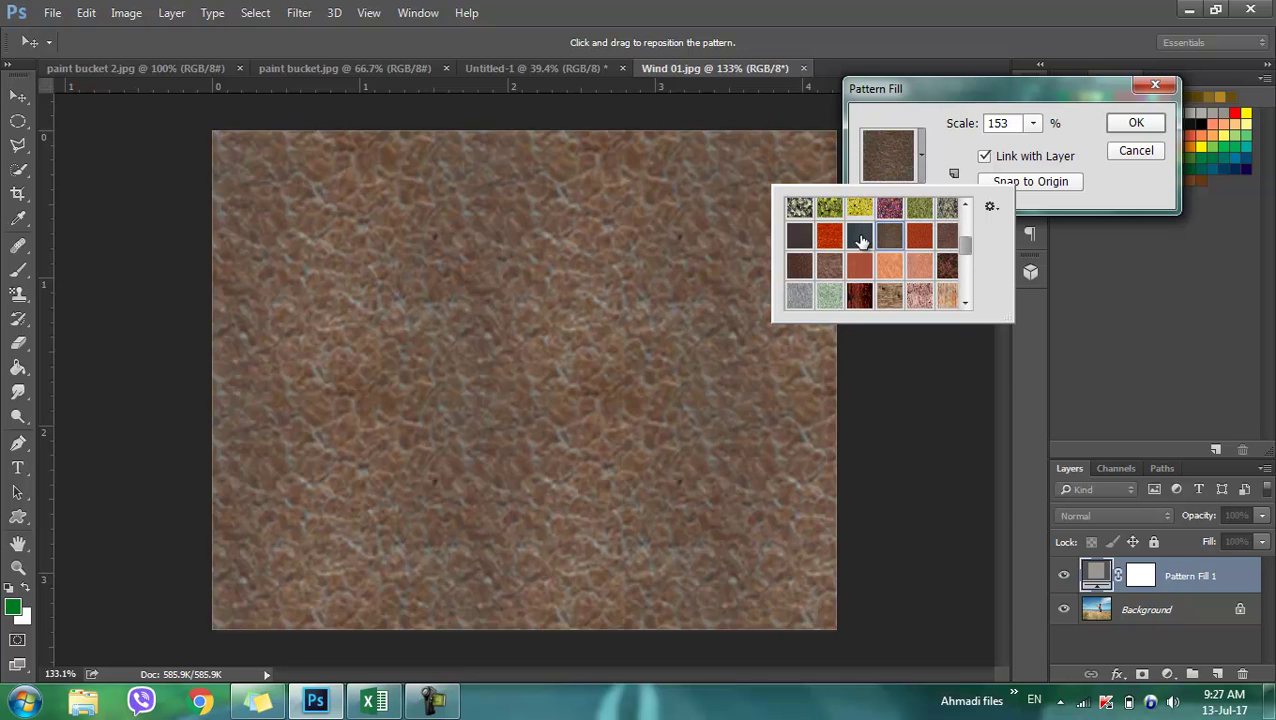
left_click(860, 263)
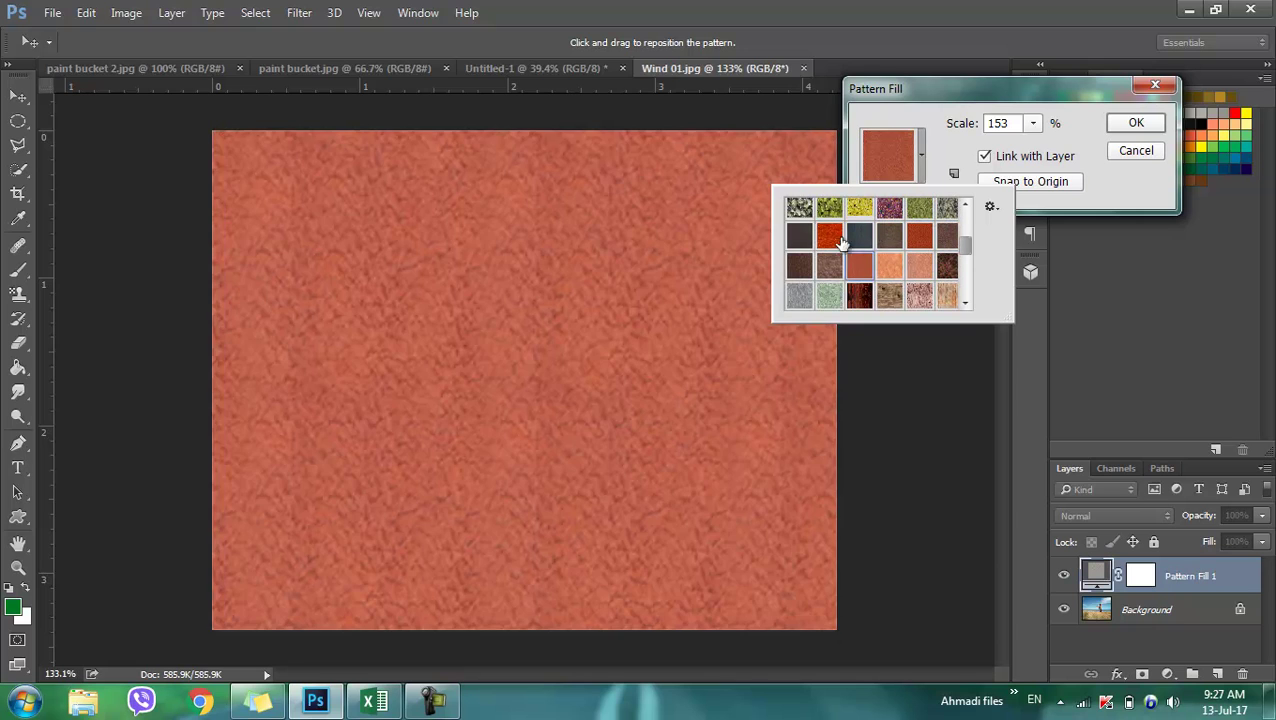
Step: Choose the red pebbled pattern, raise the scale to 158, and confirm the fill
left_click(838, 238)
left_click(860, 238)
left_click(838, 238)
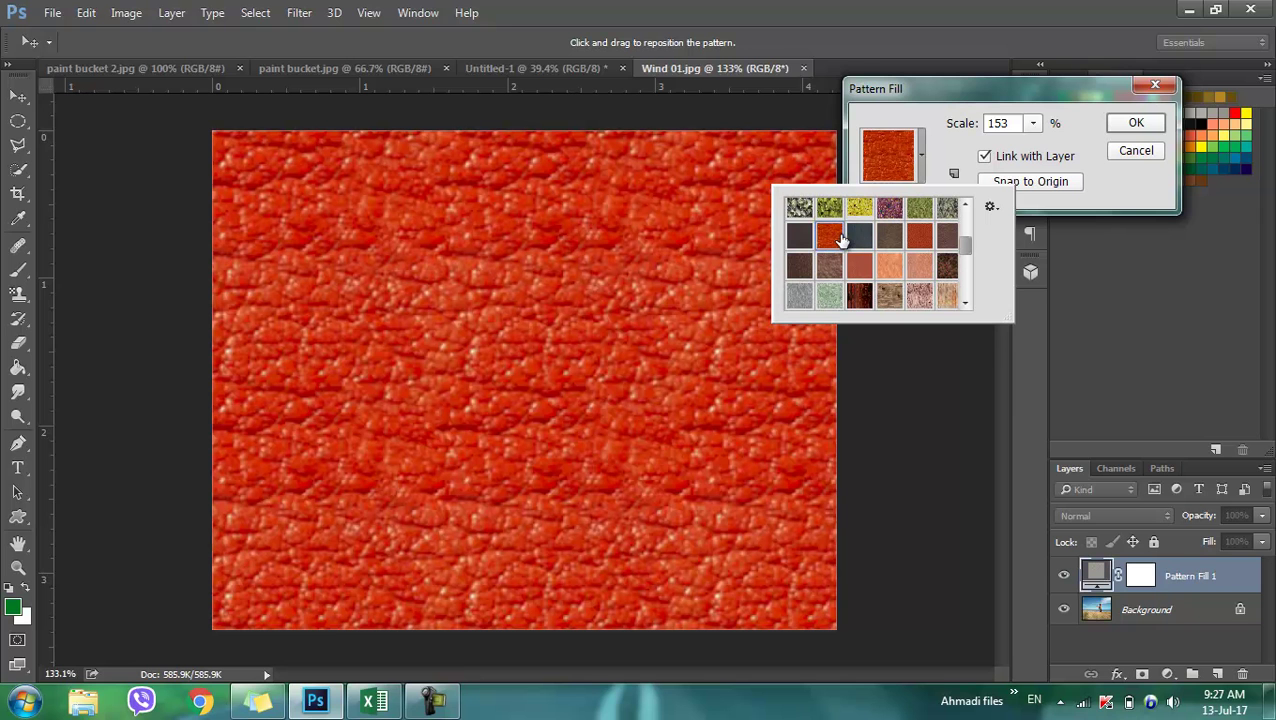
left_click(1012, 140)
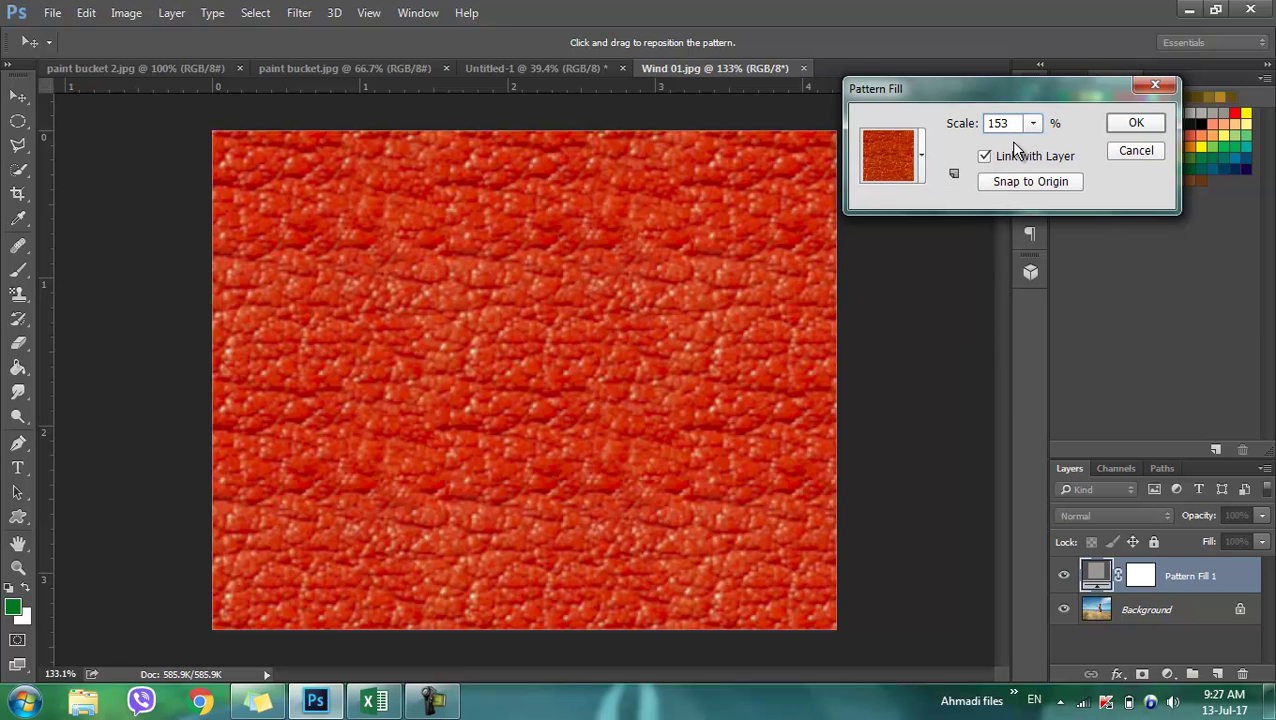
key("Up")
key("Up")
key("Up")
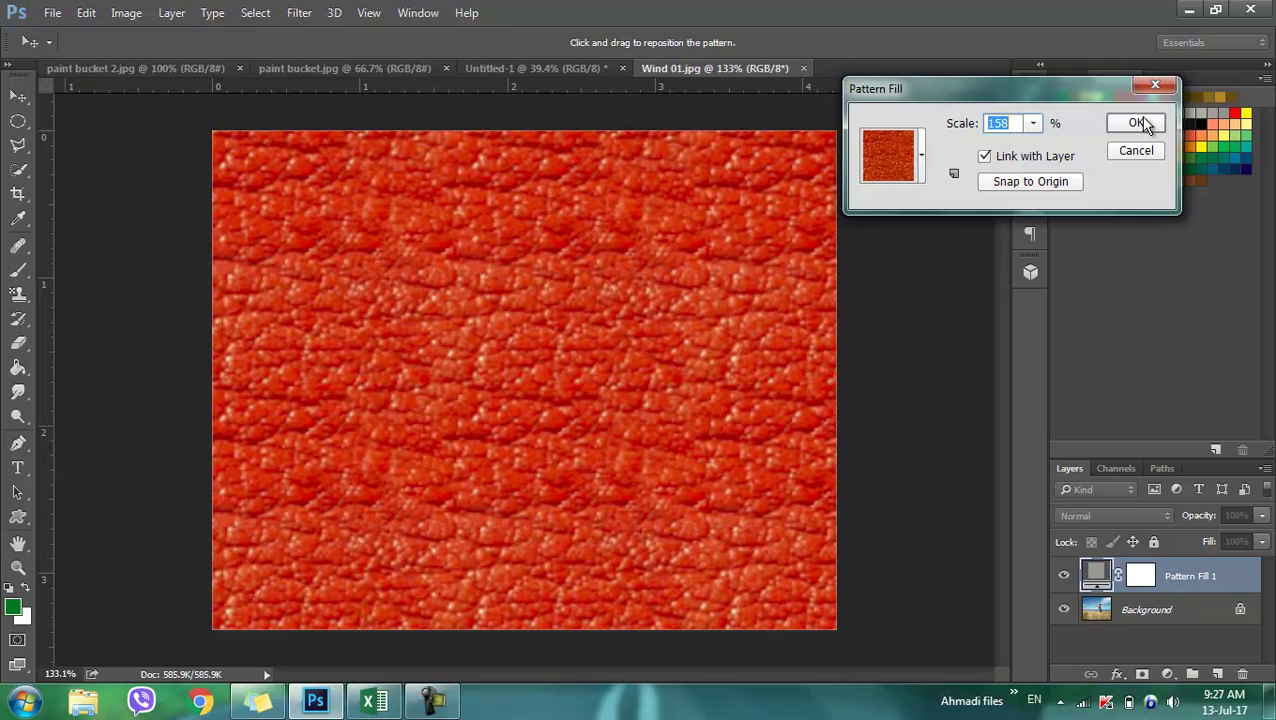
left_click(1140, 123)
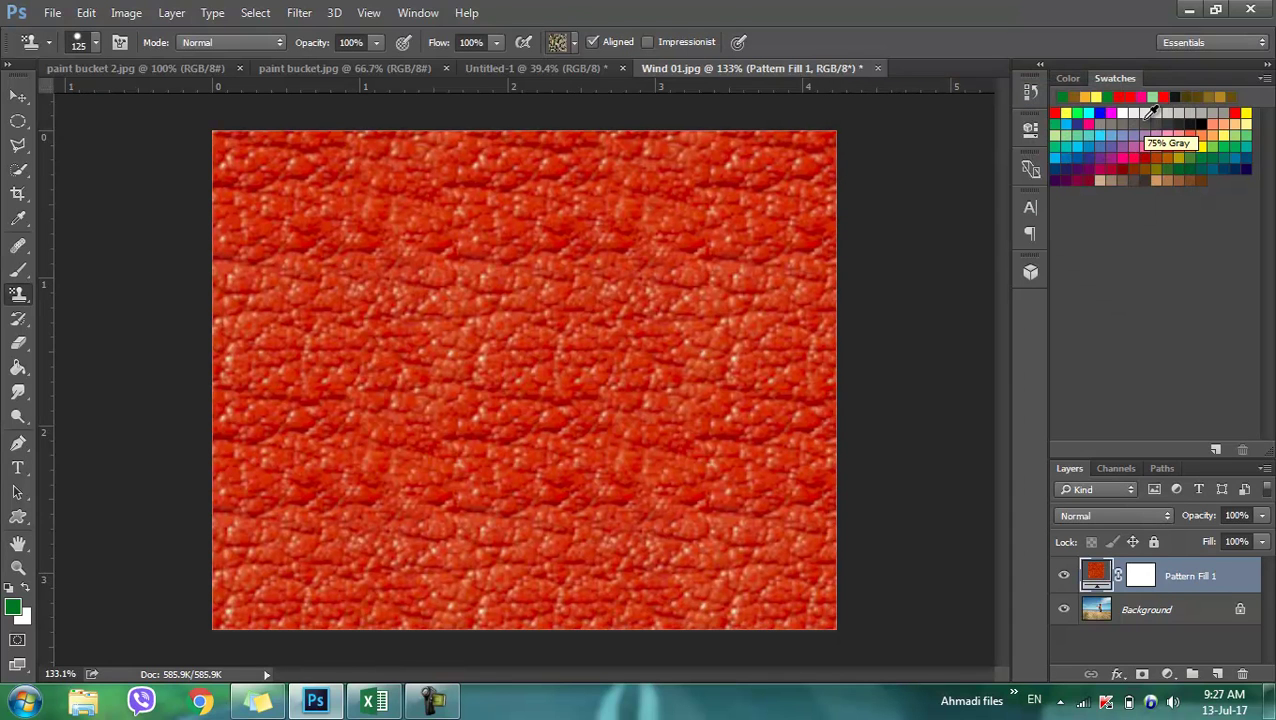
Step: Undo the Pattern Fill layer and switch from the Gradient tool to the Paint Bucket
key("ctrl+z")
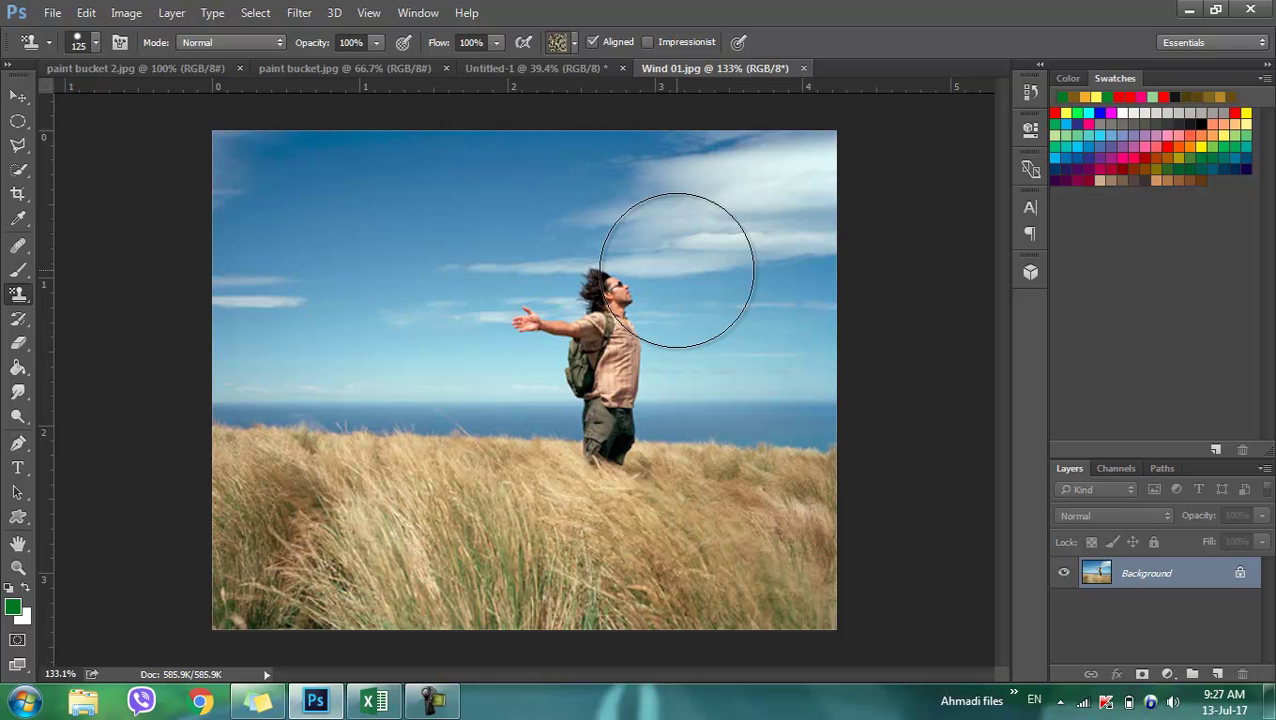
left_click_drag(18, 368, 115, 390)
left_click(115, 390)
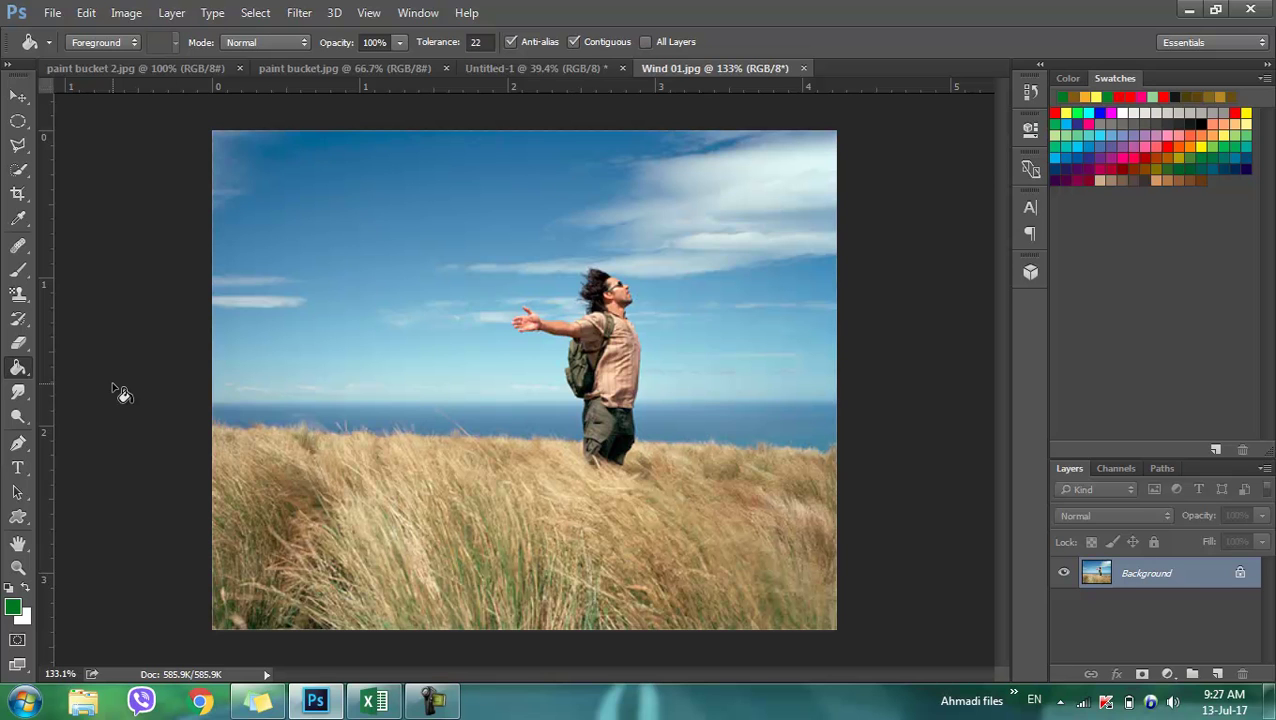
Step: Revert Untitled-1 to its blank state using the first History snapshot
left_click(532, 68)
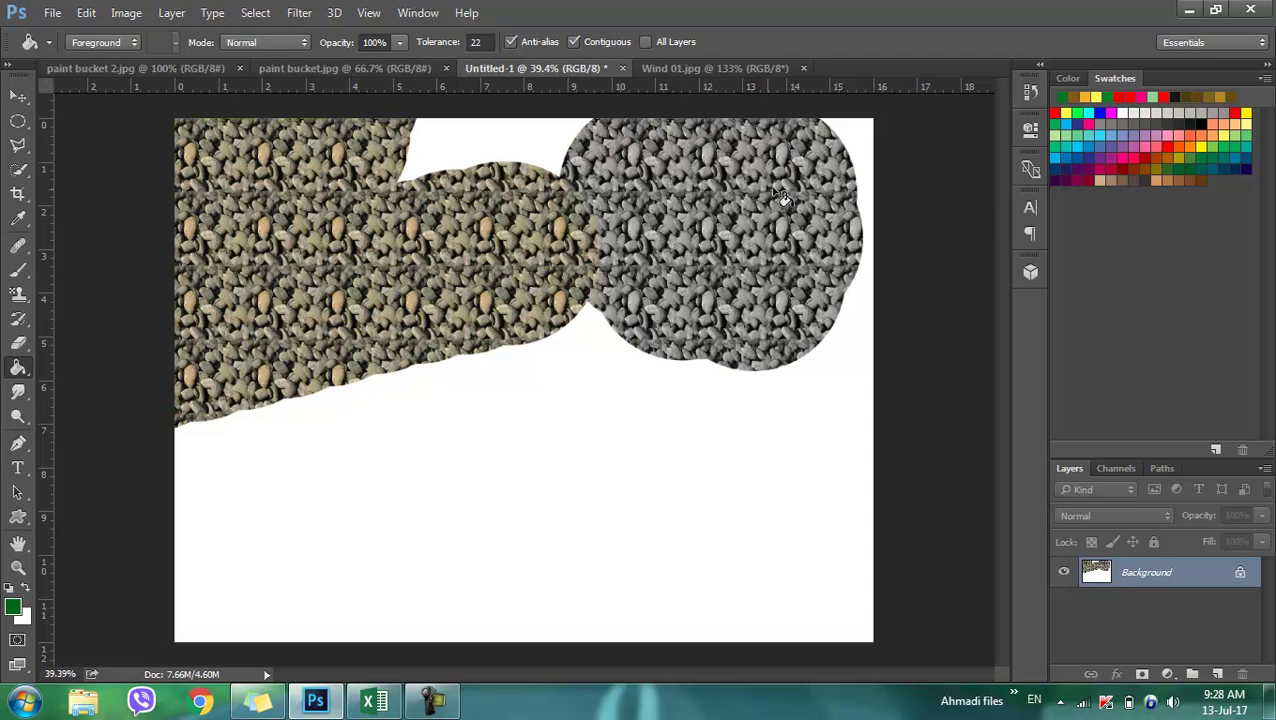
left_click(1029, 93)
scroll(968, 130, "up", 3)
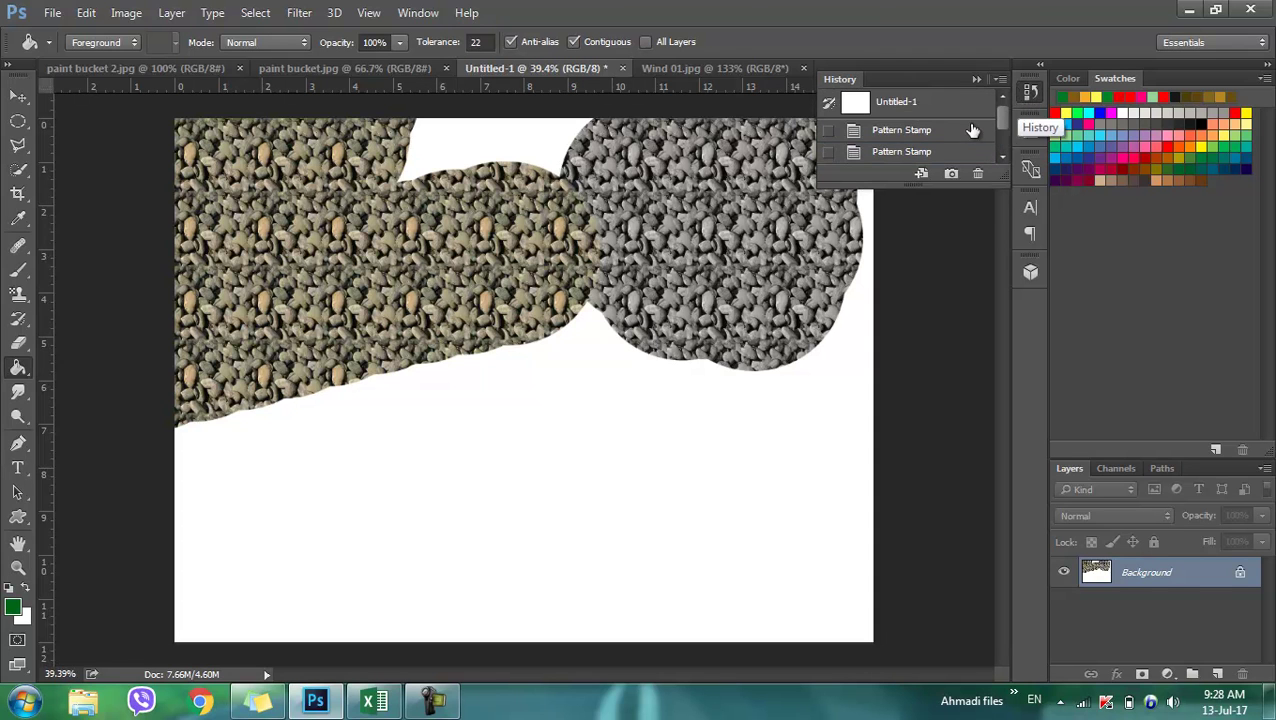
left_click(917, 113)
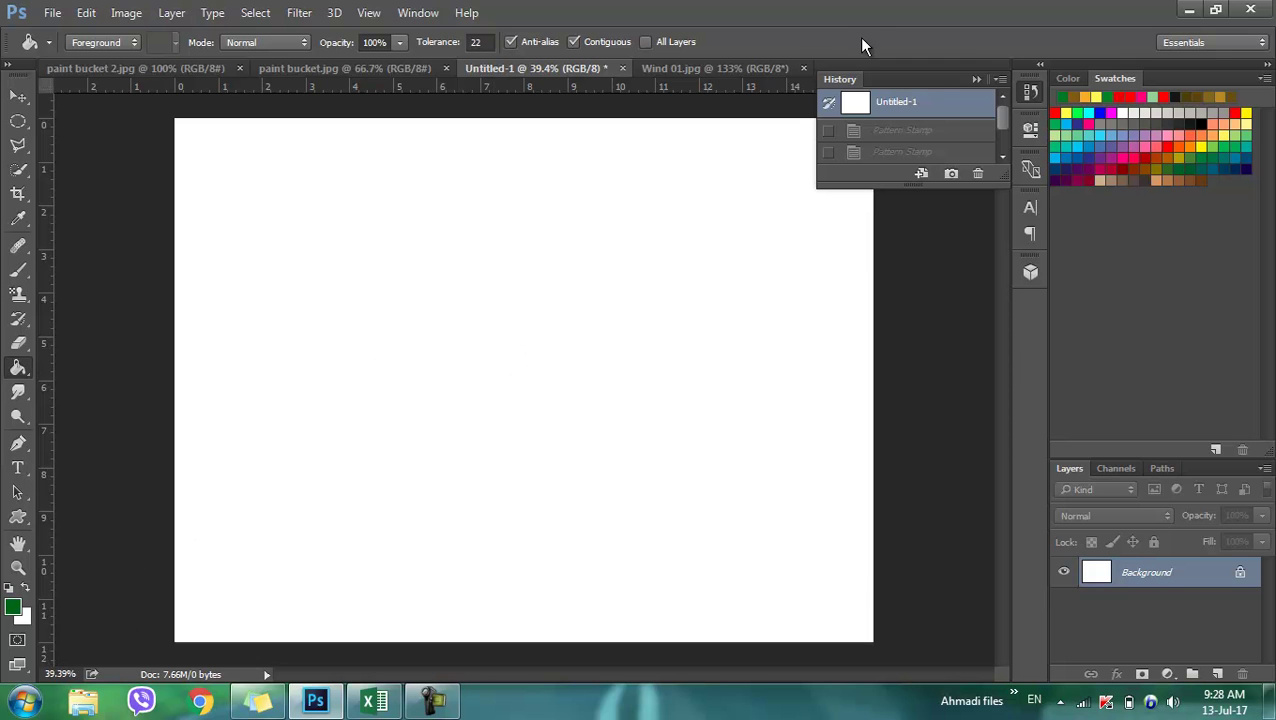
left_click(977, 79)
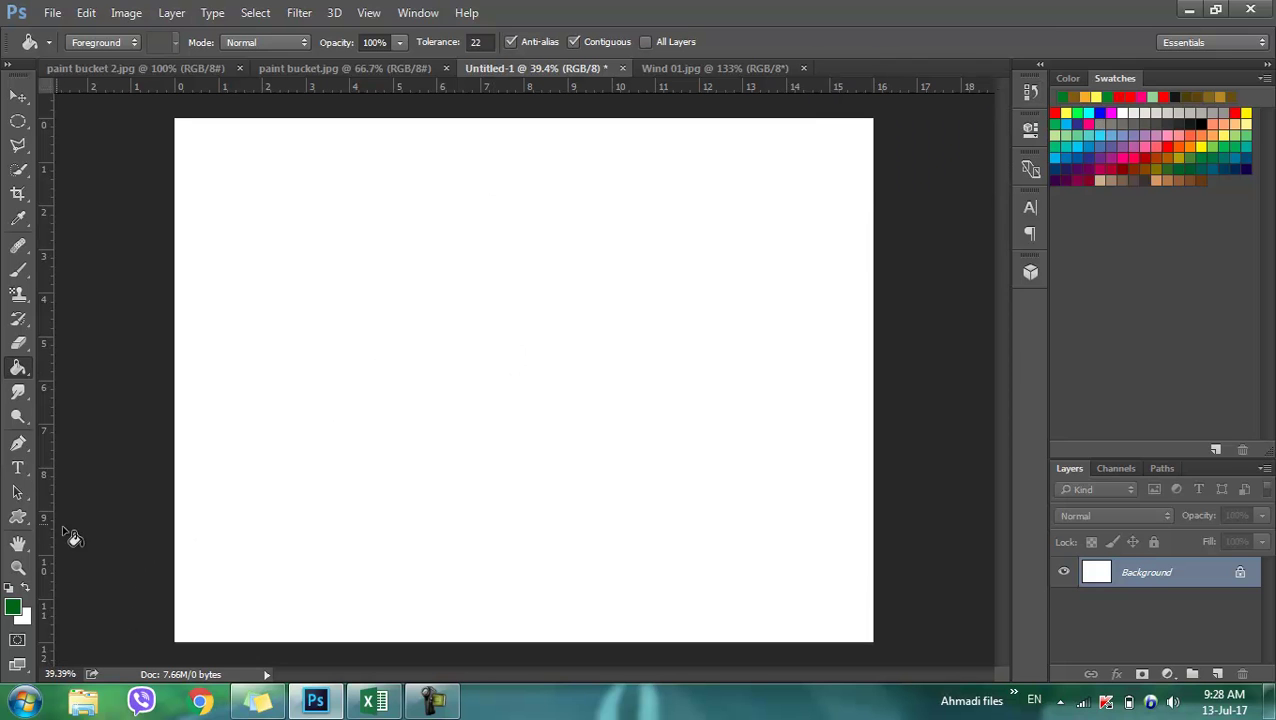
Step: Flood the blank canvas with bright green #38f904, then bring up paint bucket.jpg
left_click(20, 607)
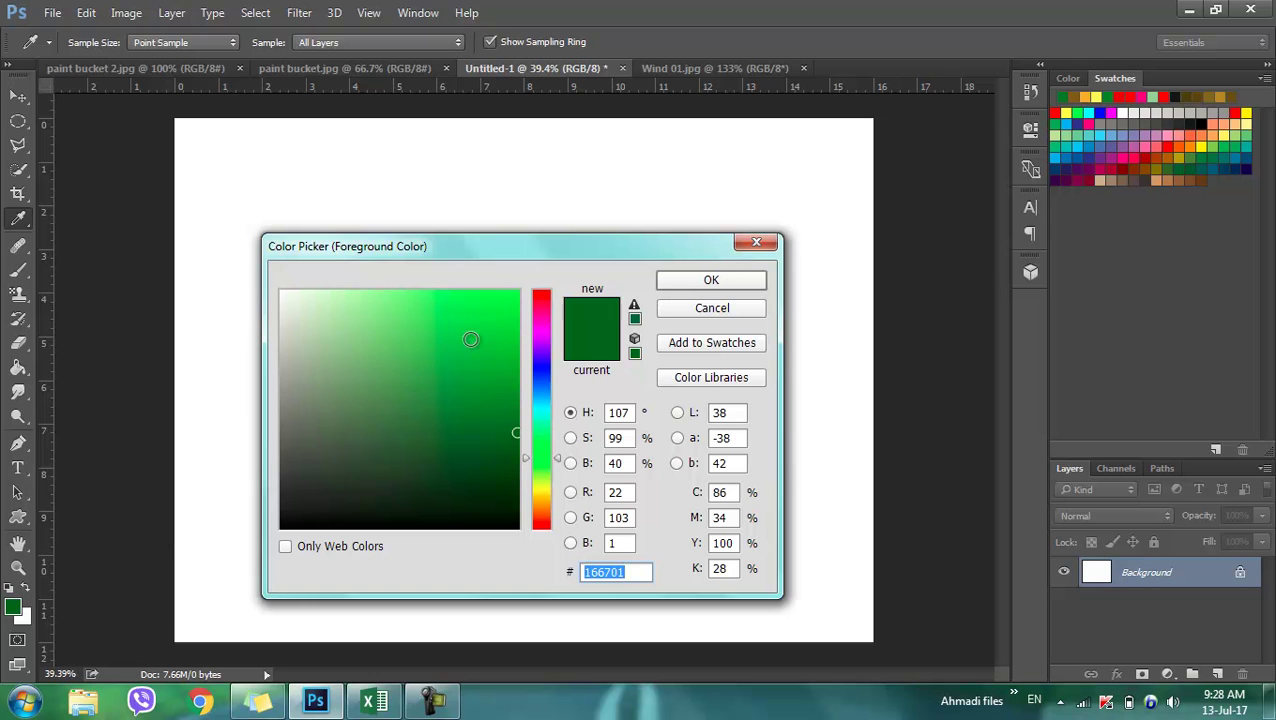
left_click(514, 296)
left_click(729, 279)
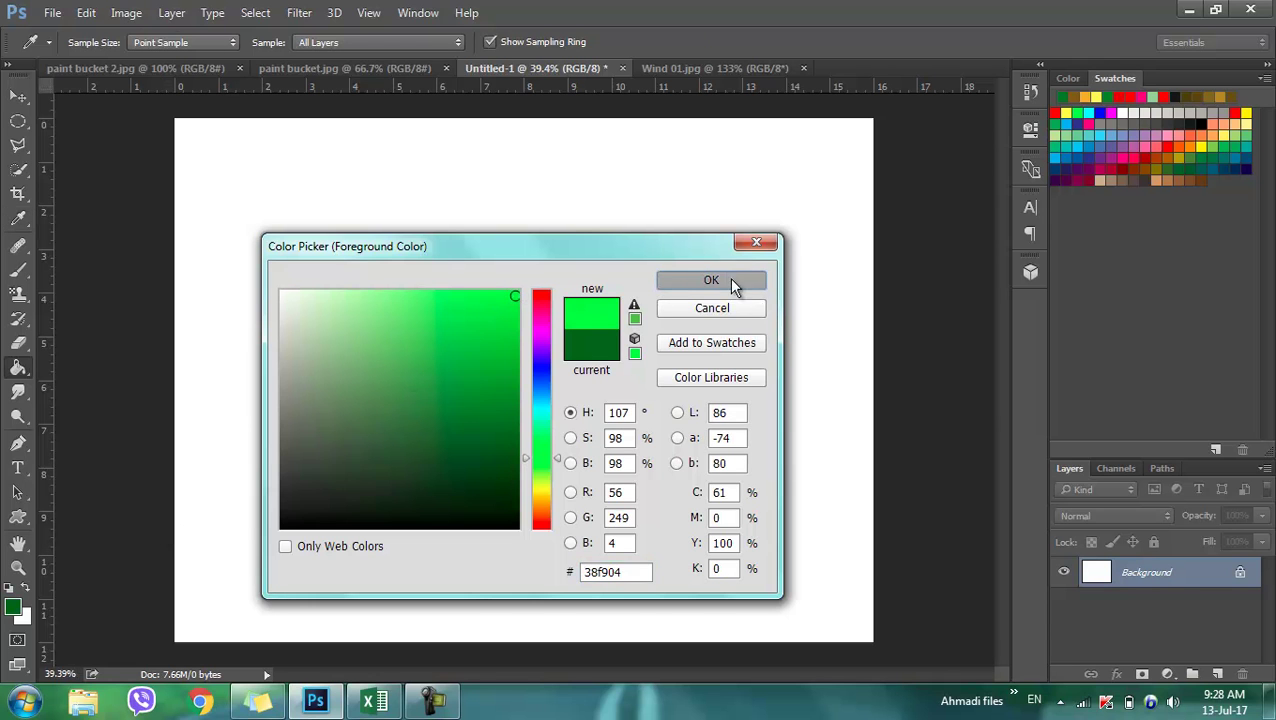
key("g")
left_click(560, 291)
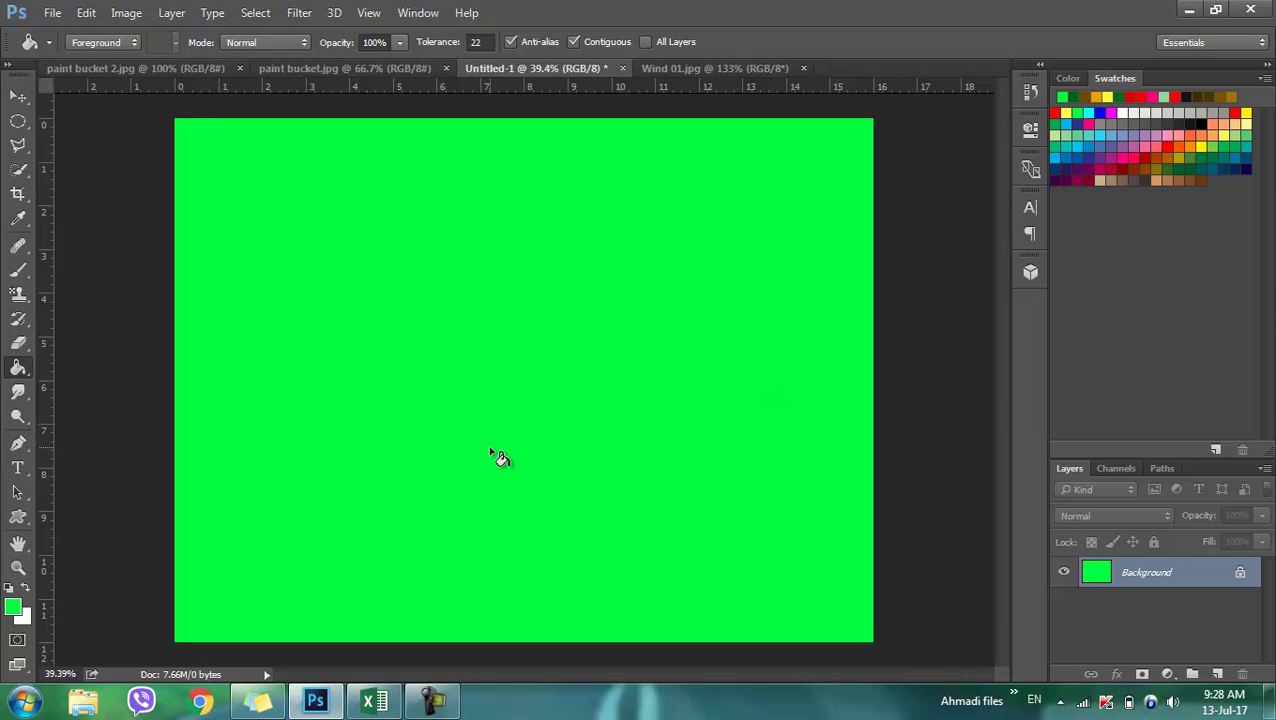
left_click(348, 72)
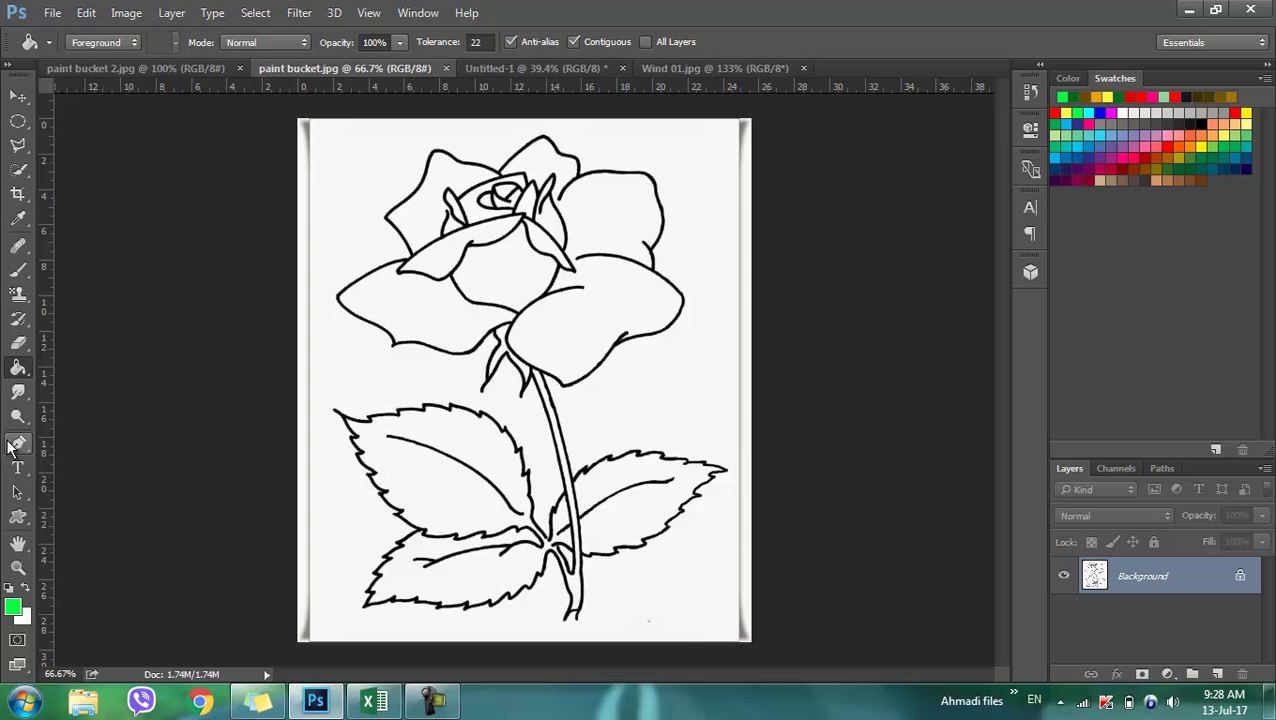
Step: With the Paint Bucket and foreground f90404, fill the rose's right petals red in Normal mode
right_click(20, 370)
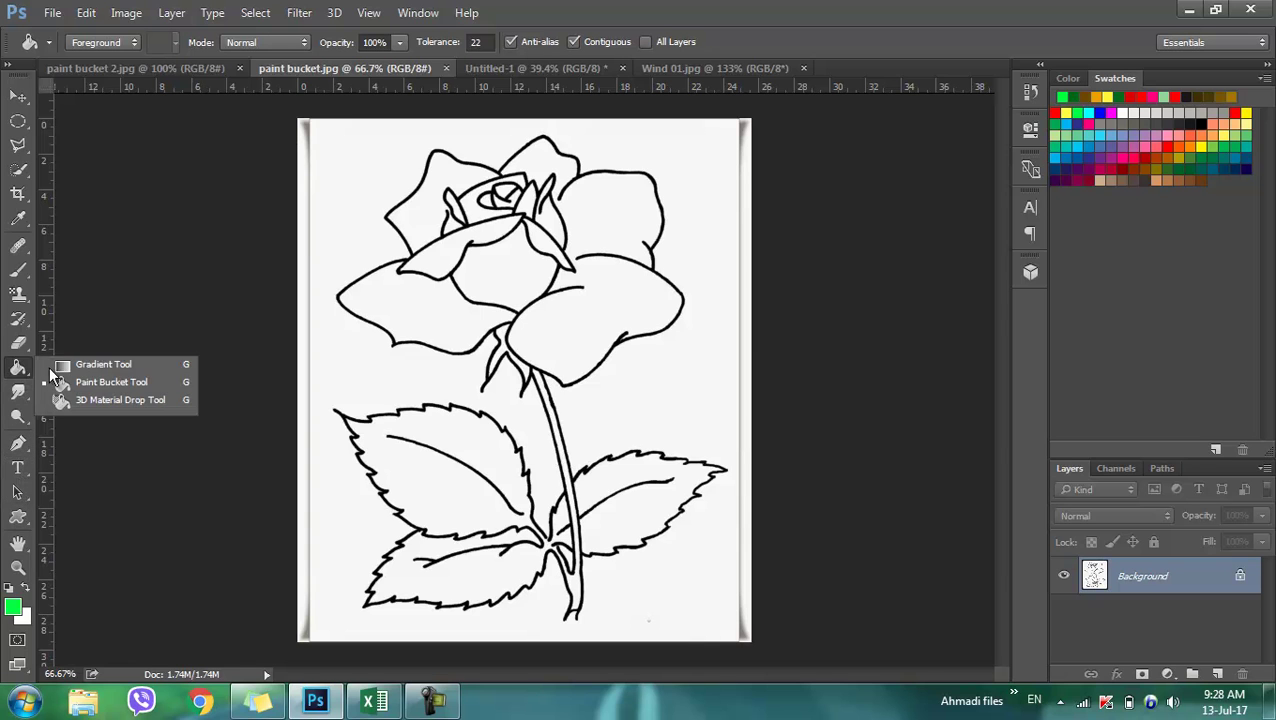
left_click(112, 382)
left_click(13, 607)
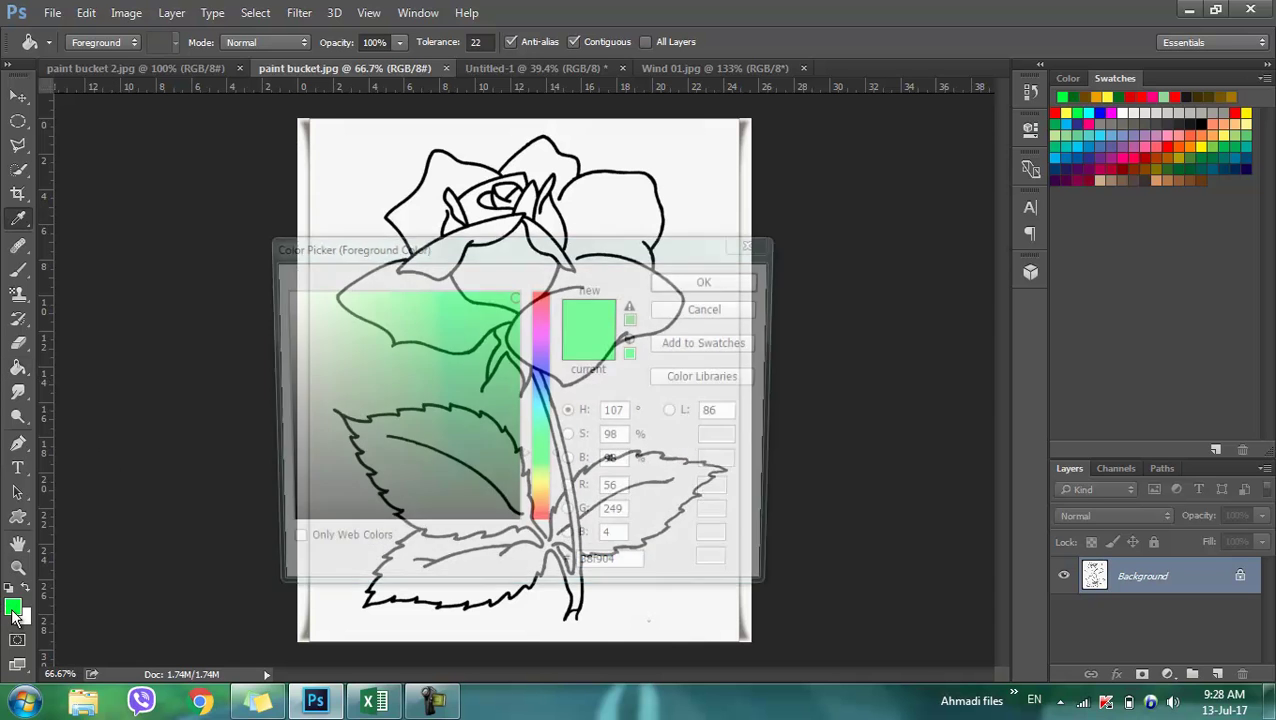
left_click(541, 292)
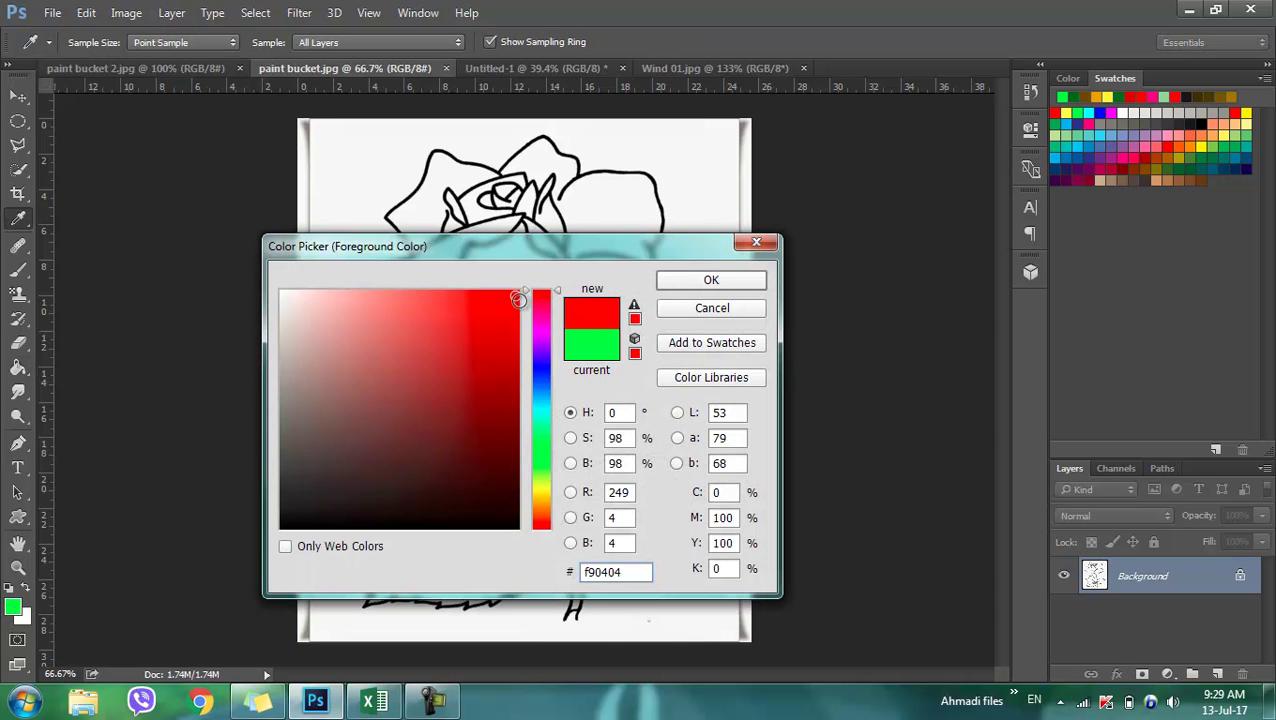
left_click(686, 283)
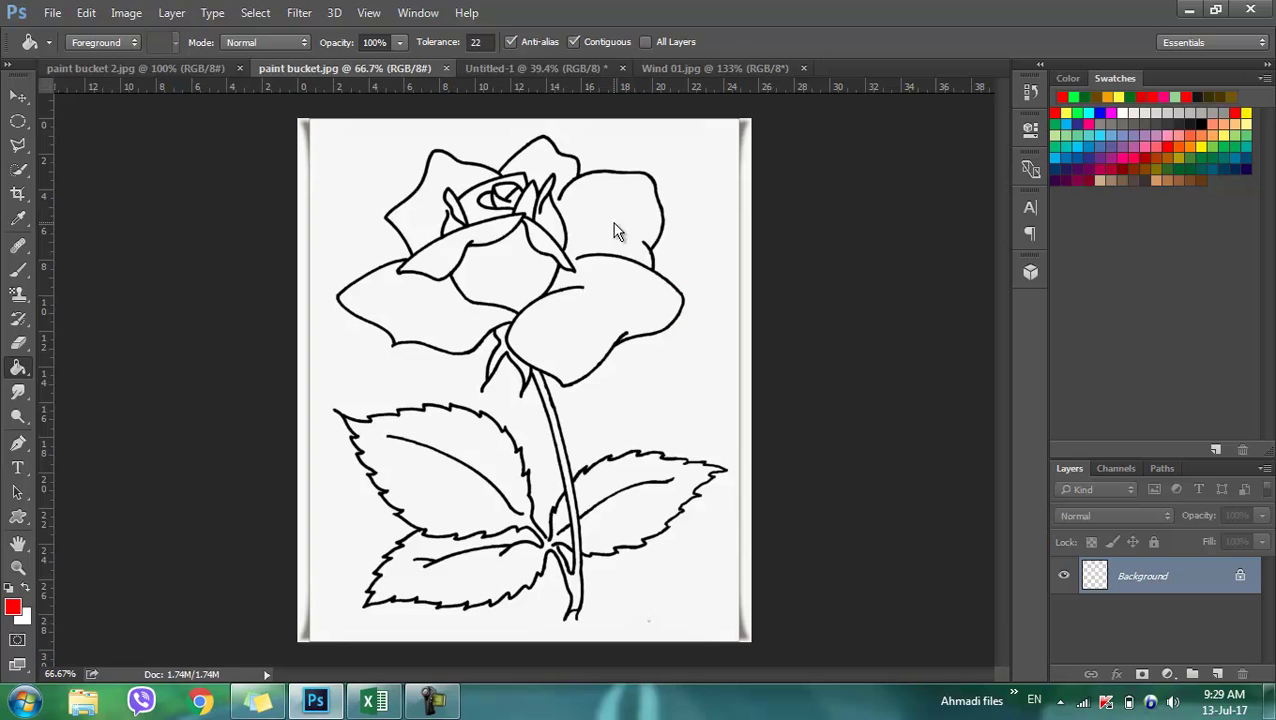
left_click(614, 226)
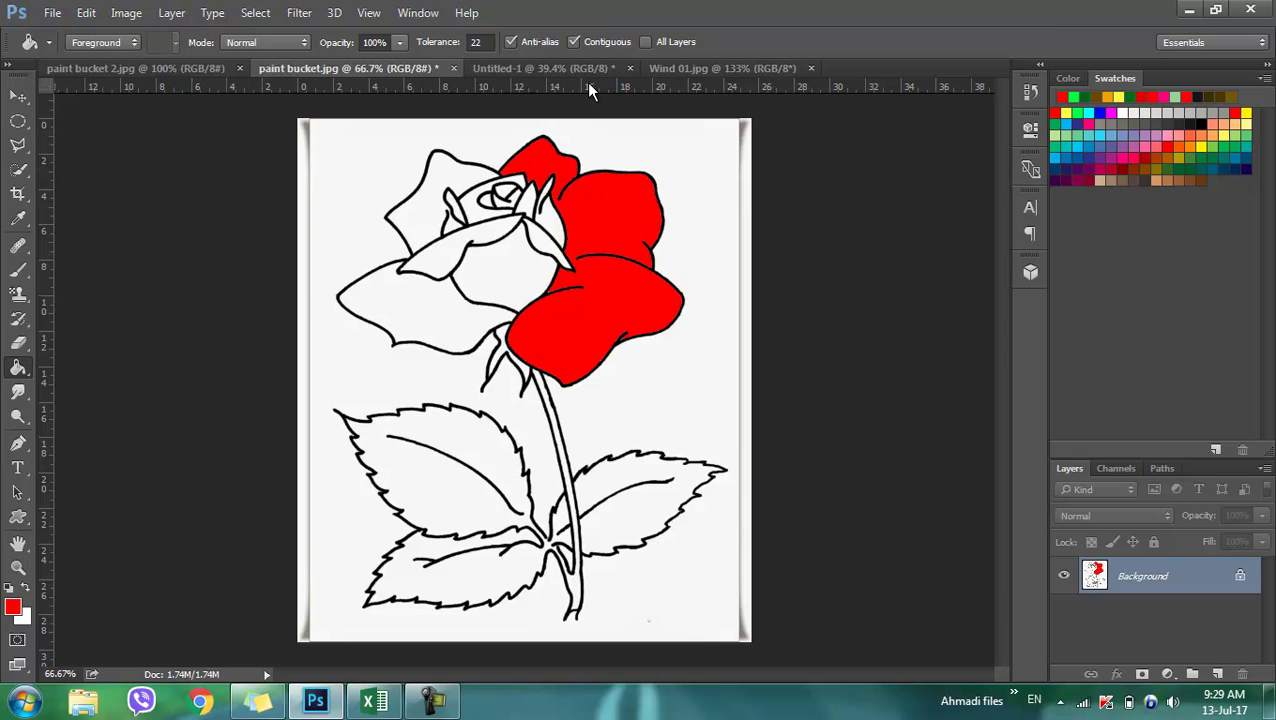
left_click(260, 45)
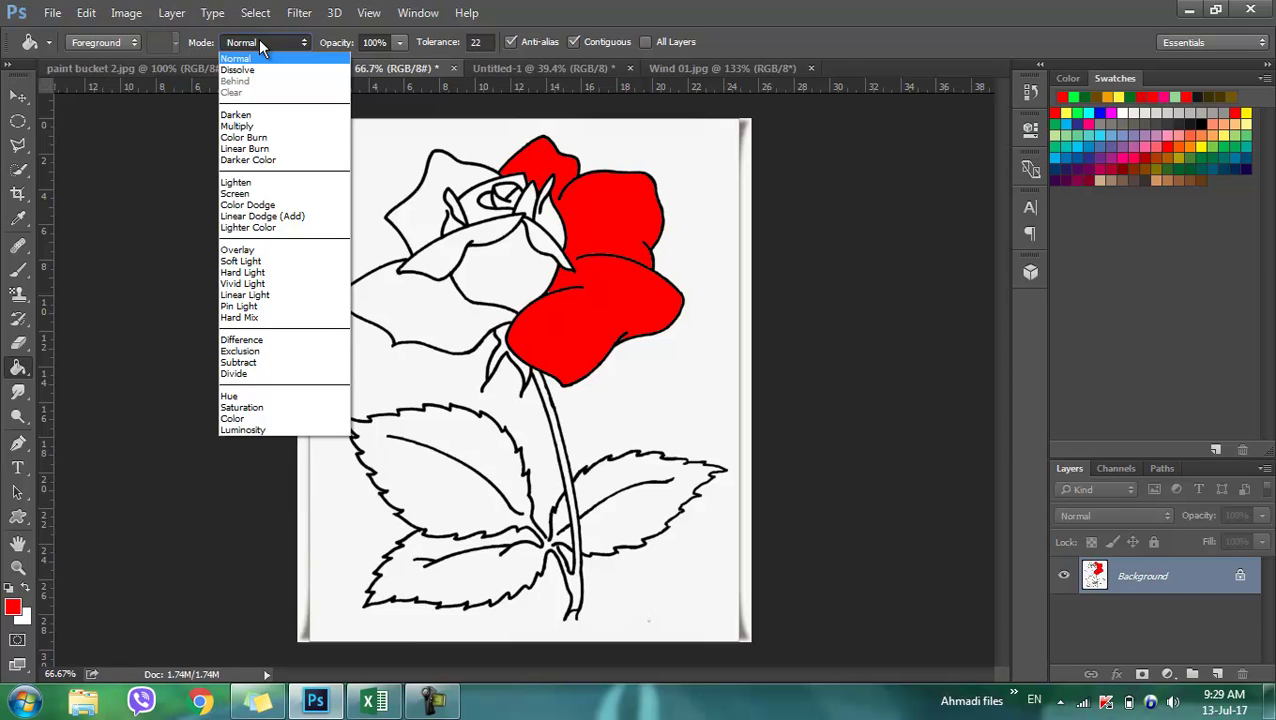
left_click(258, 42)
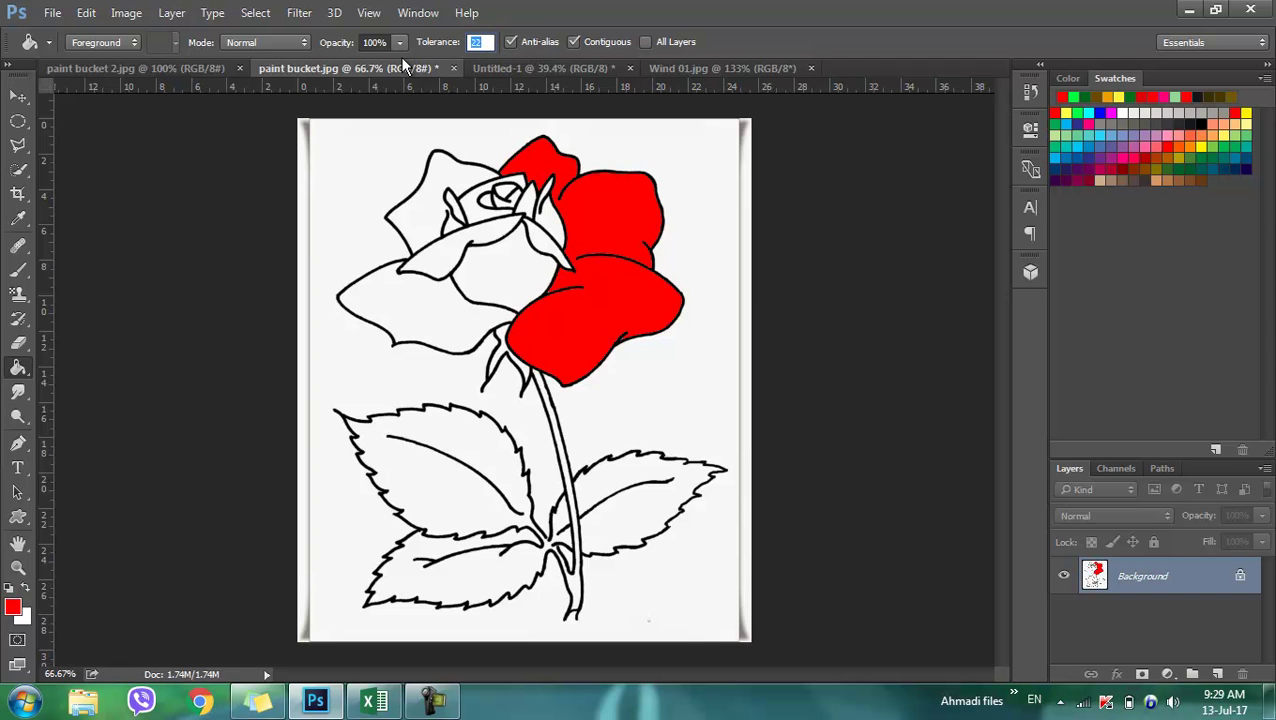
Step: Undo the patchy left-petal fill and raise the bucket tolerance to 15
left_click(424, 300)
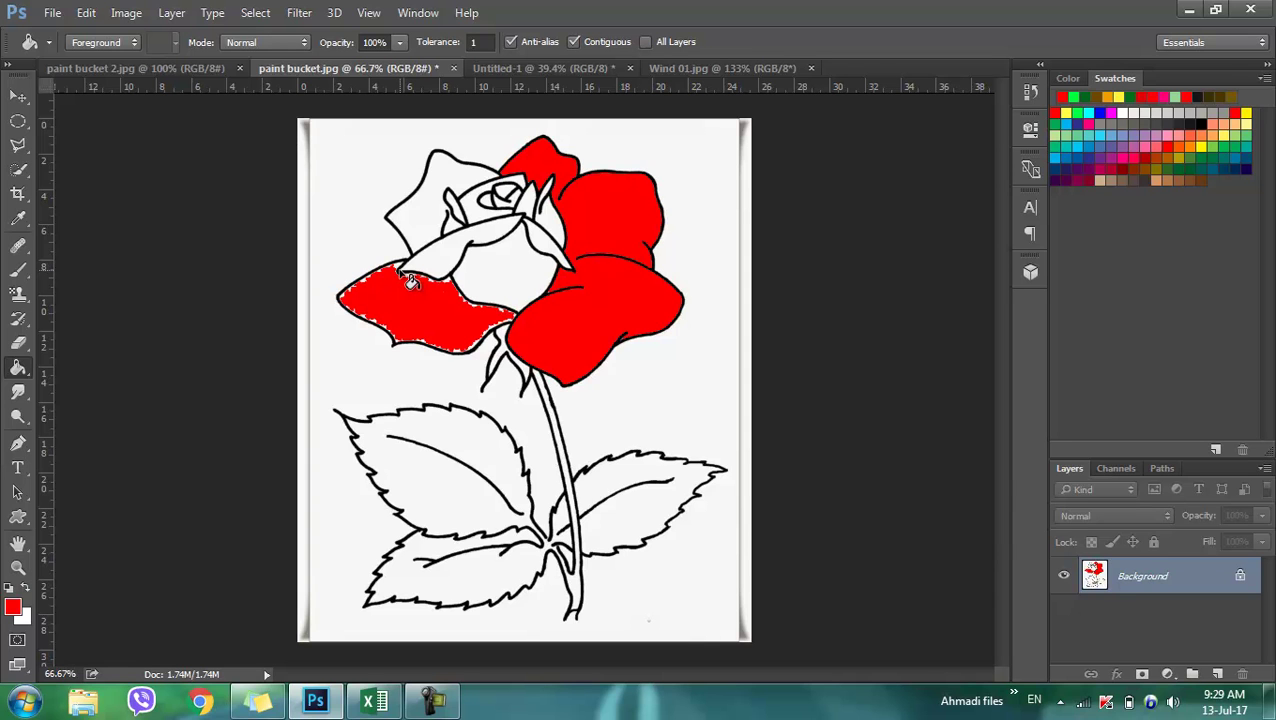
left_click(478, 42)
key("Return")
key("ctrl+z")
left_click(437, 46)
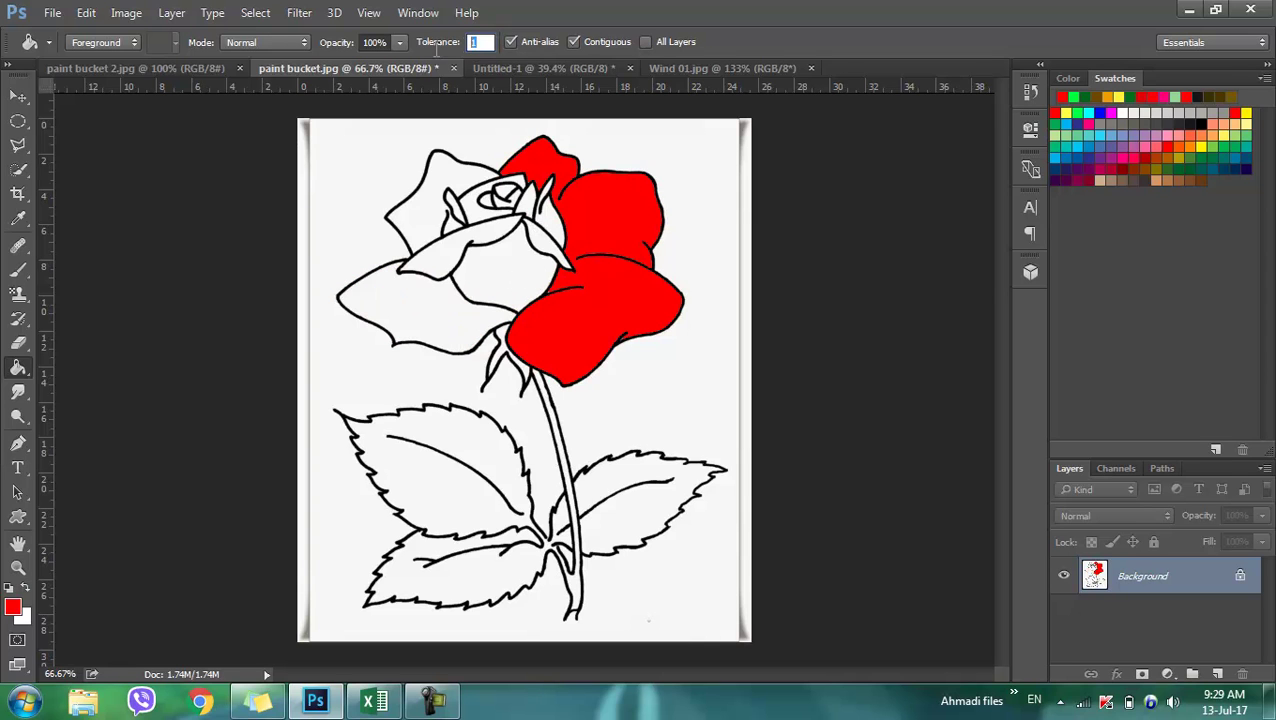
type("15")
key("Return")
Step: Fill the left, lower-middle and top-left petals red, undoing the centre sliver fill
left_click(402, 310)
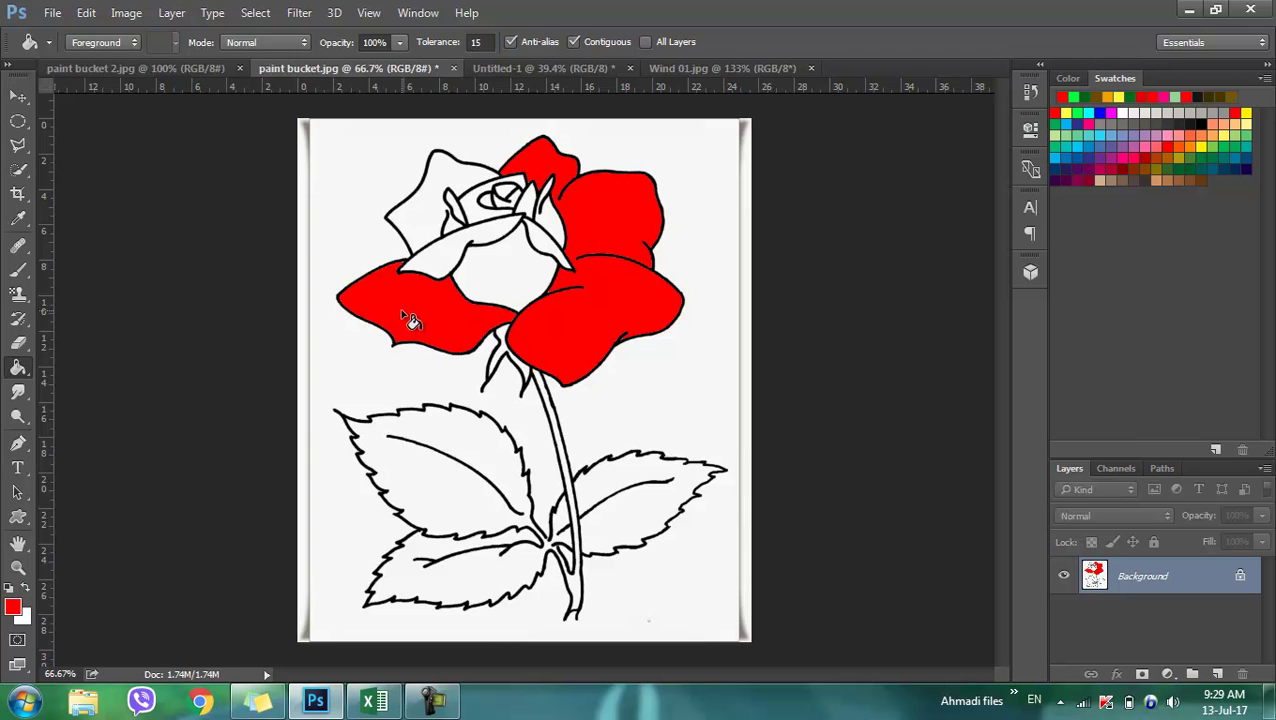
left_click(520, 272)
left_click(425, 211)
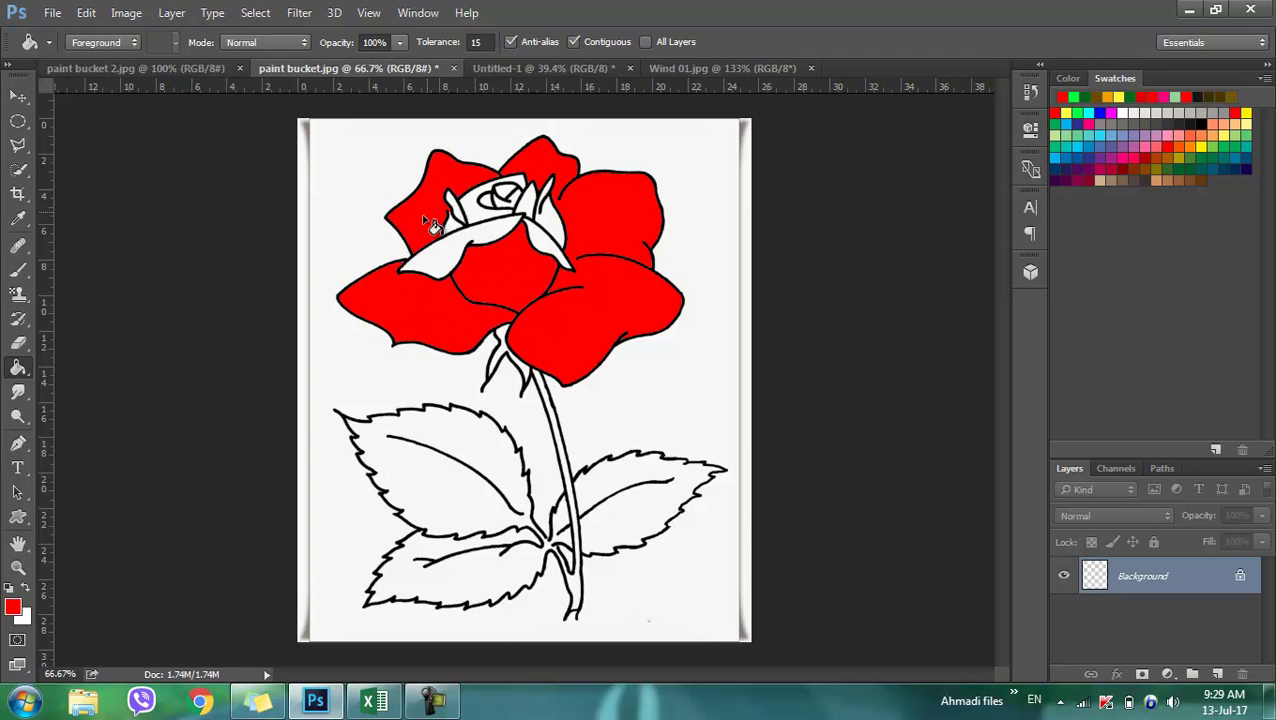
left_click(546, 250)
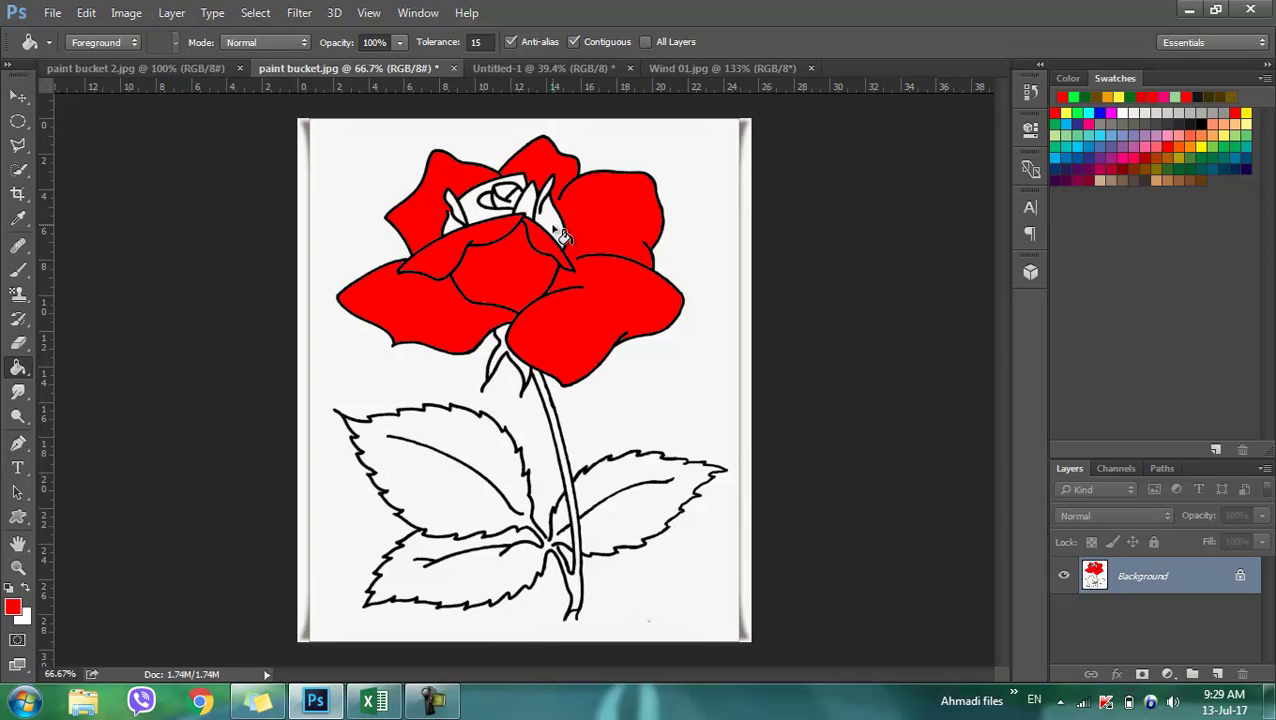
key("ctrl+z")
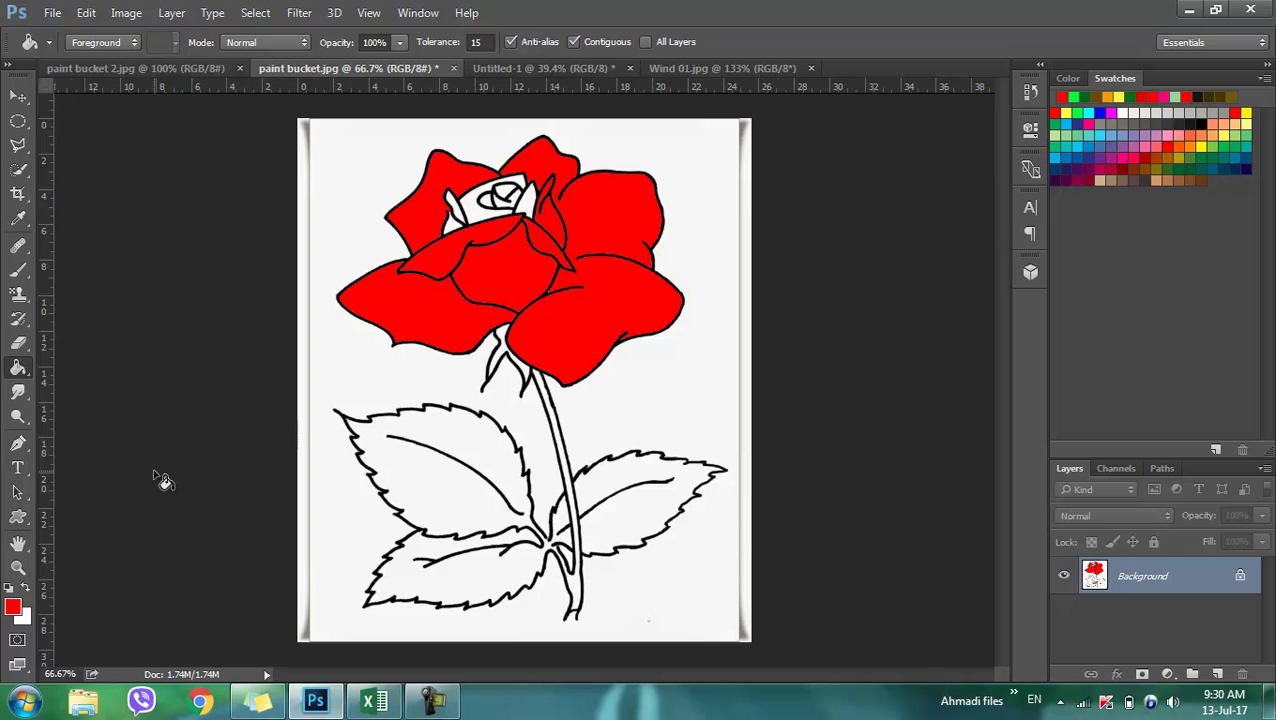
Step: Set the foreground to darker red c50505 and fill the small white spots at the rose centre
left_click(14, 605)
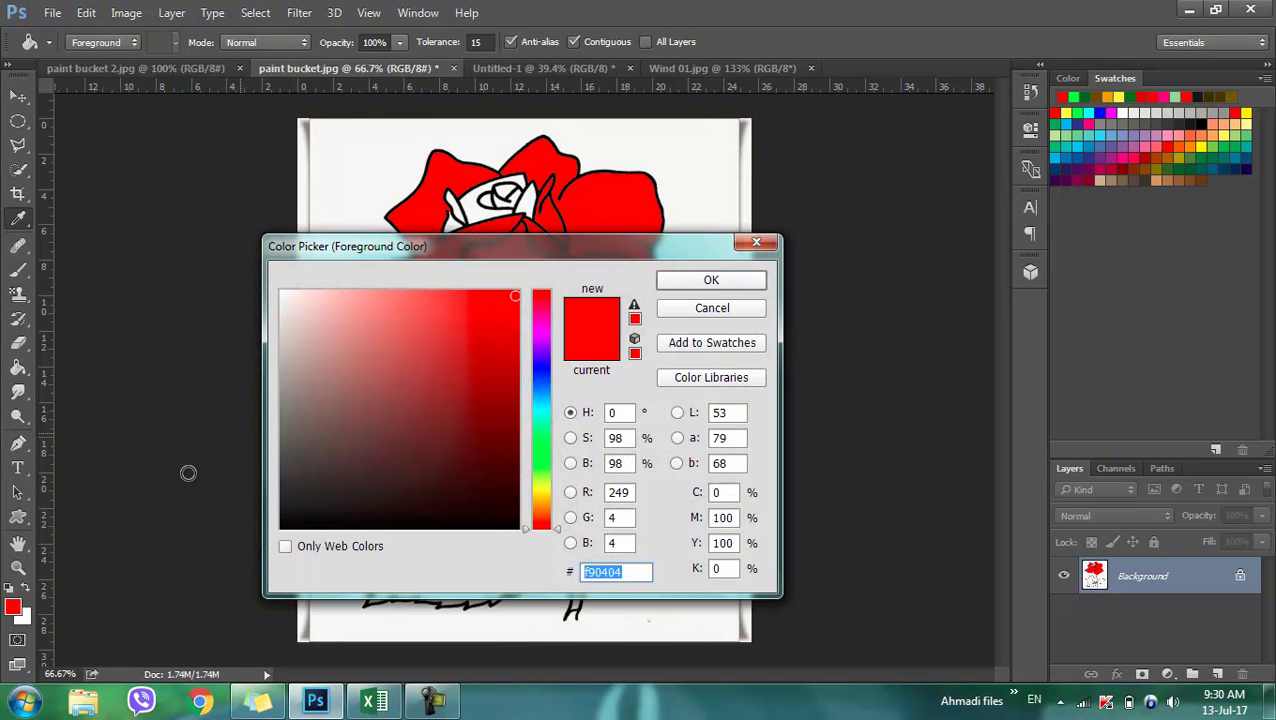
left_click(518, 346)
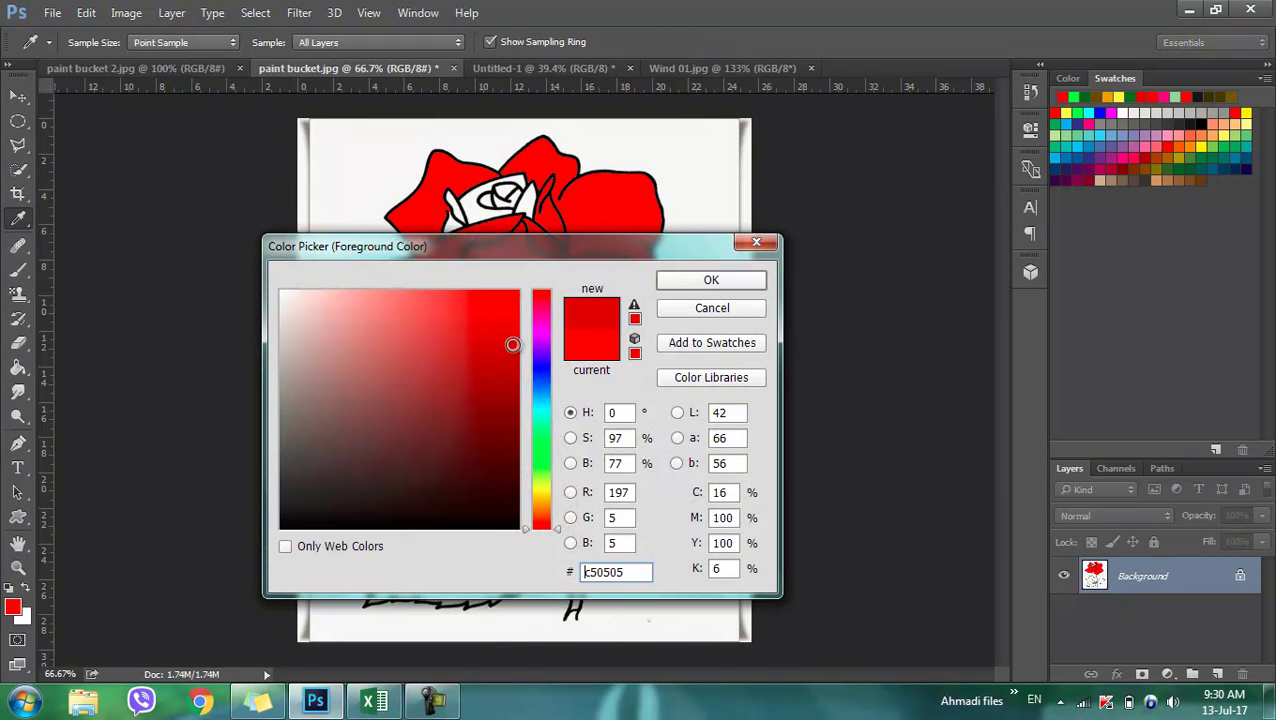
left_click(680, 282)
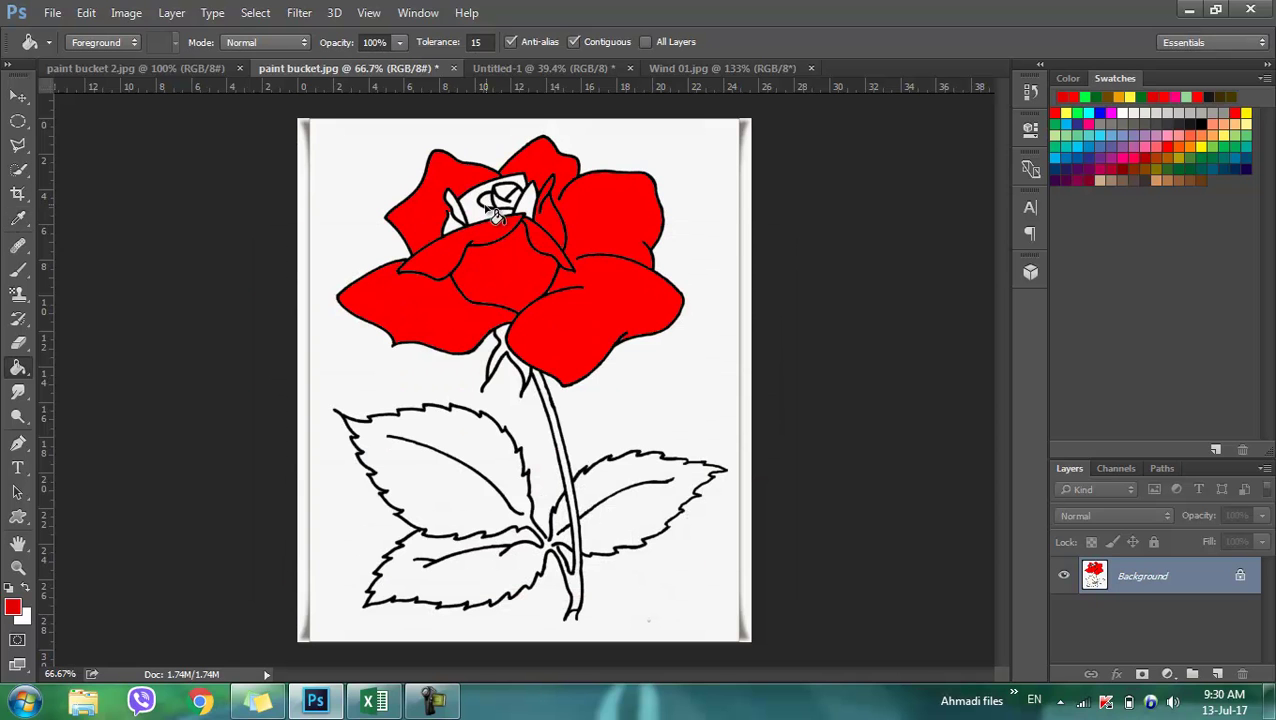
left_click(460, 214)
left_click(456, 220)
left_click(522, 203)
left_click(510, 195)
left_click(497, 200)
left_click(491, 208)
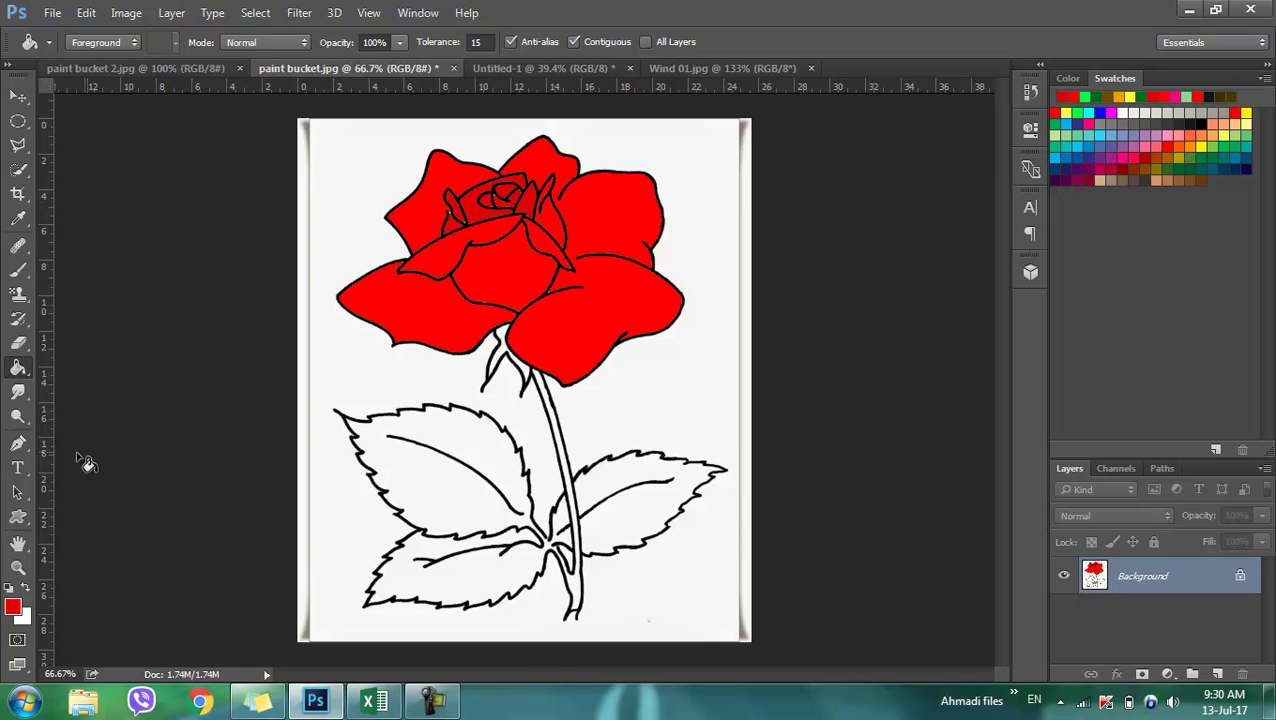
Step: Set the foreground to dark green 1e7f04 and fill the two left leaves and the right leaf
left_click(13, 607)
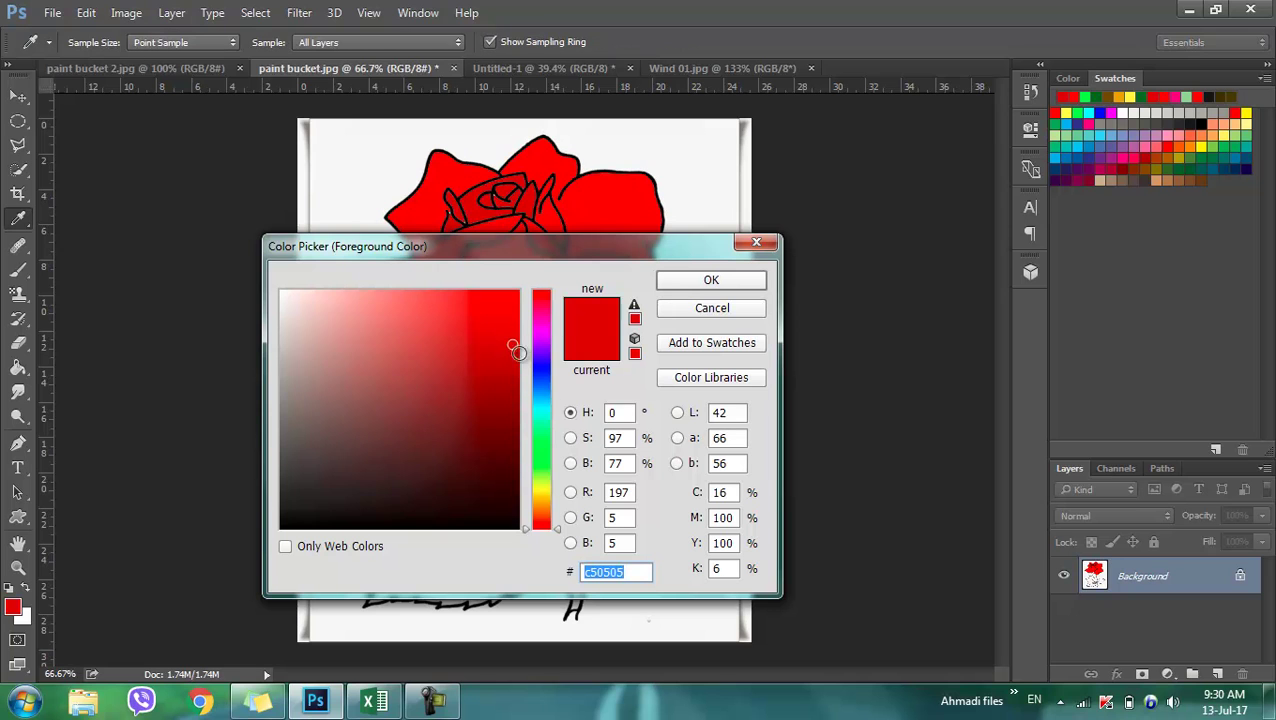
mouse_move(539, 437)
left_mouse_down()
mouse_move(540, 482)
mouse_move(553, 467)
left_mouse_up()
left_click(510, 410)
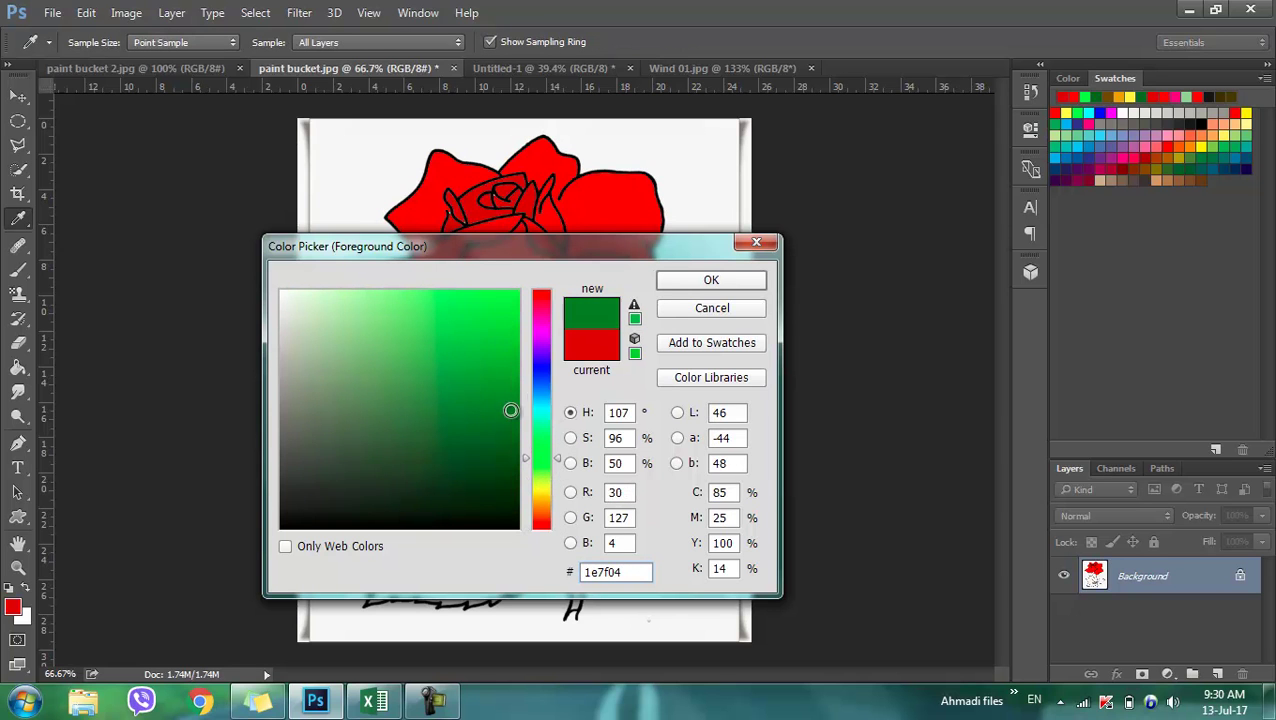
left_click(678, 287)
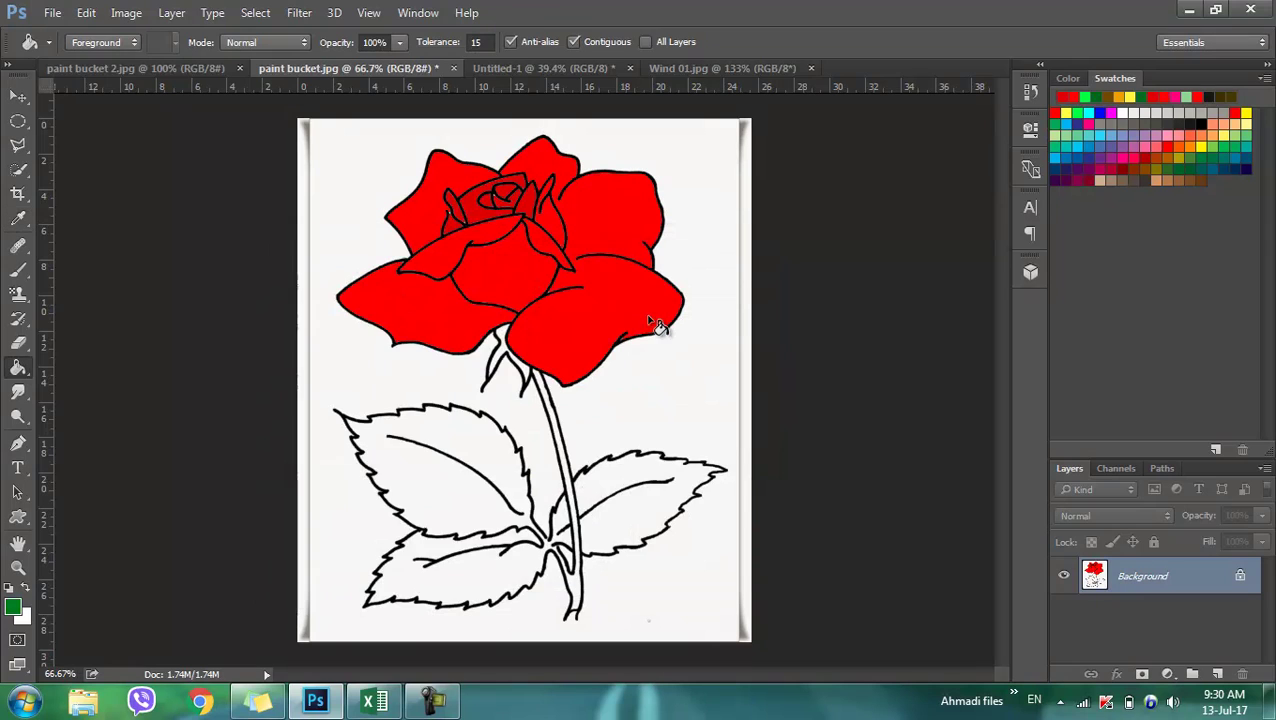
left_click(482, 452)
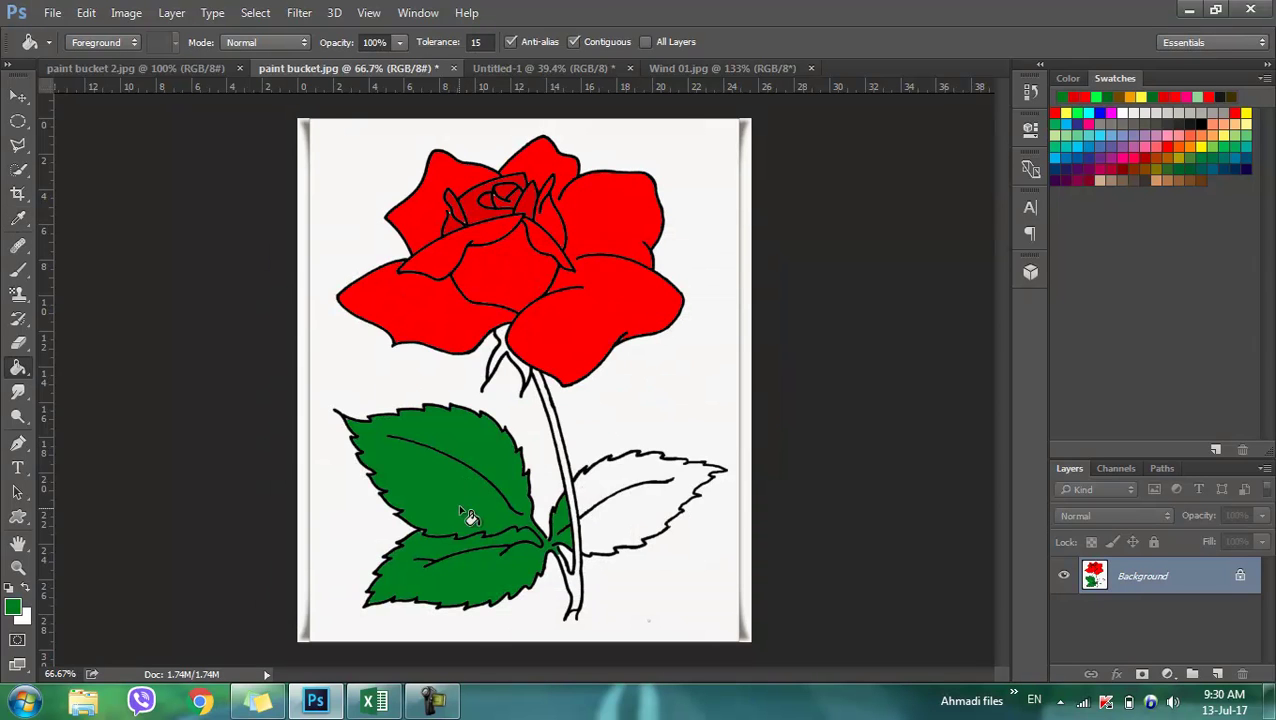
left_click(641, 518)
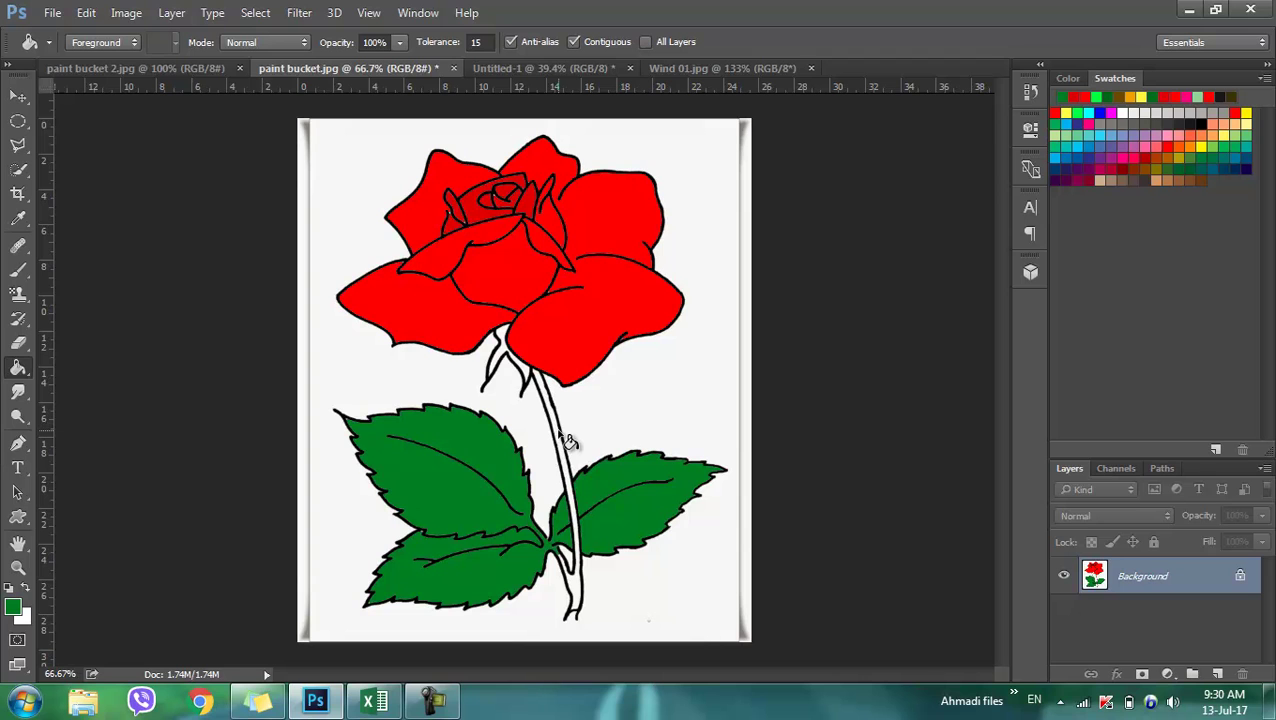
Step: Fill the stem and sepals green, undoing the accidental outline fill
left_click(566, 440)
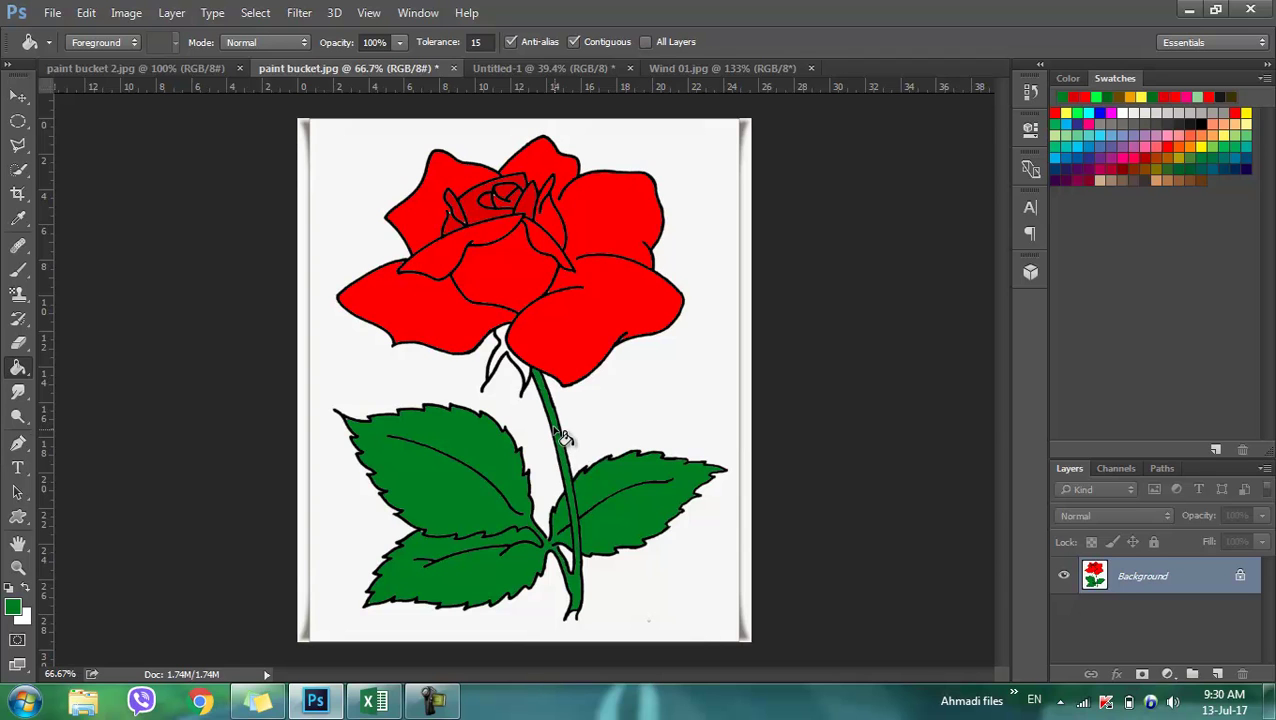
left_click(509, 358)
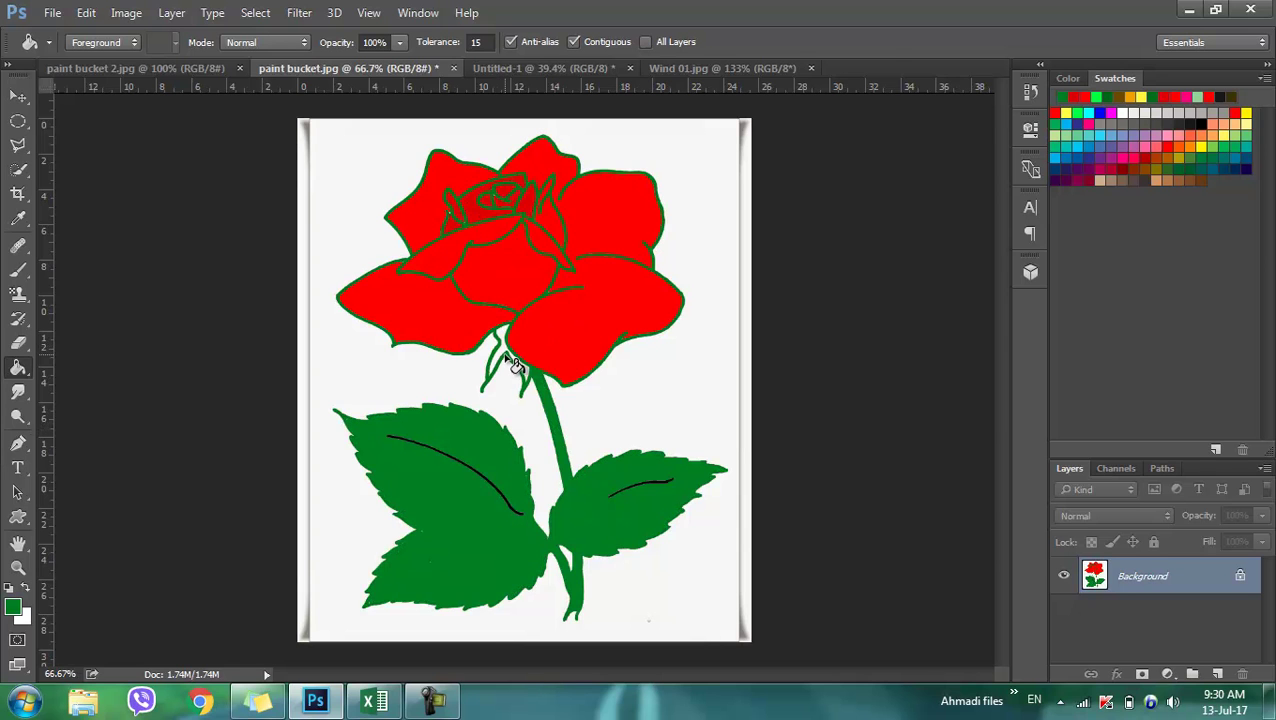
key("ctrl+z")
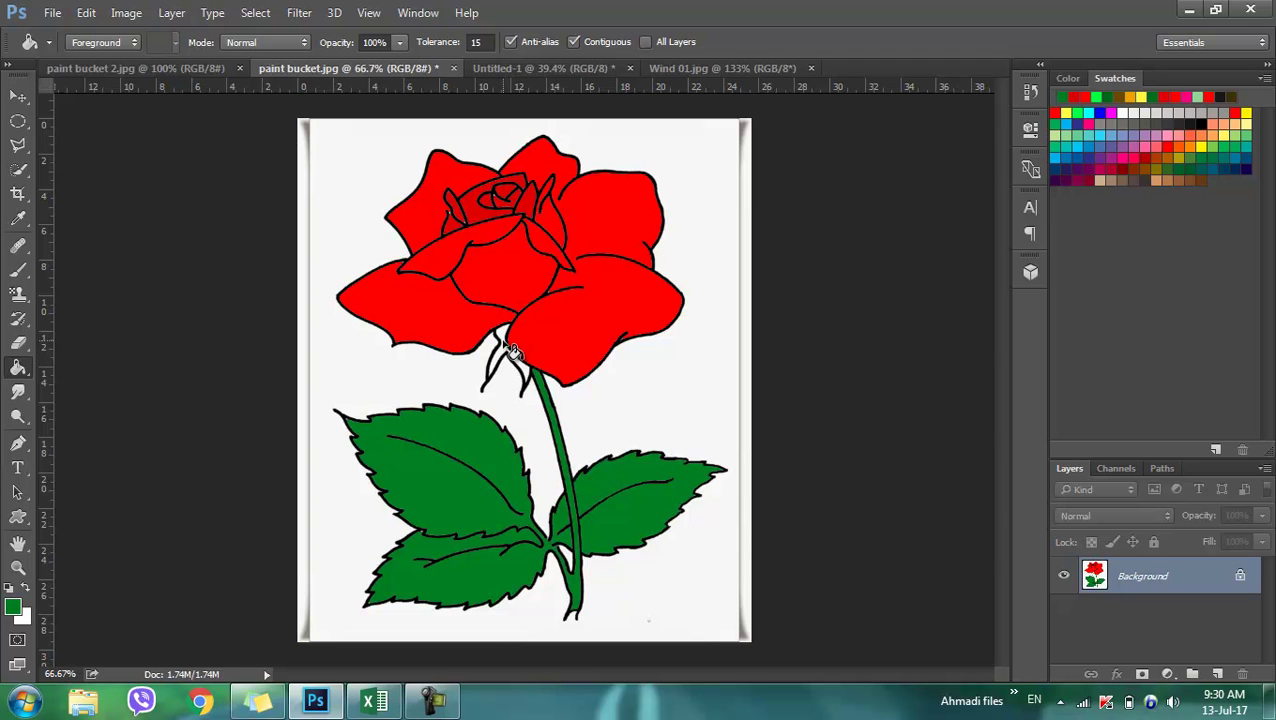
left_click(504, 348)
left_click(530, 376)
Step: Compare with the uncoloured line art, restore the fills, and scroll to review the rose
key("F12")
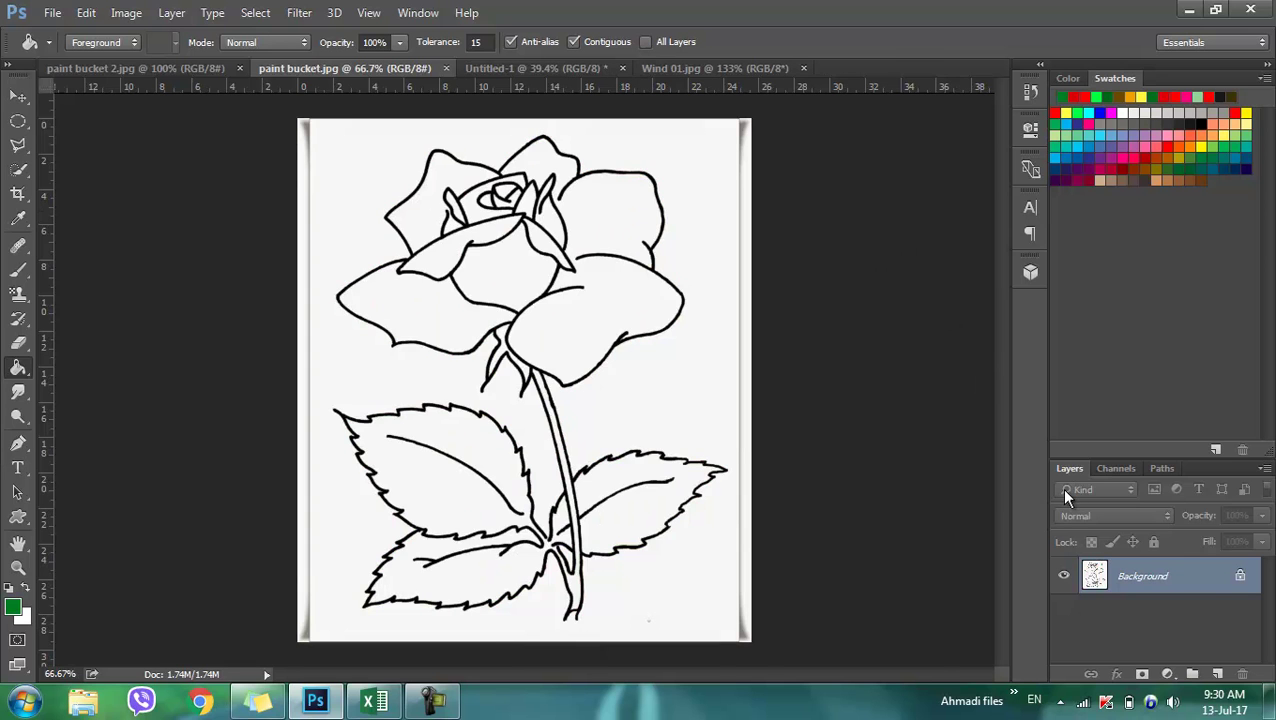
key("ctrl+z")
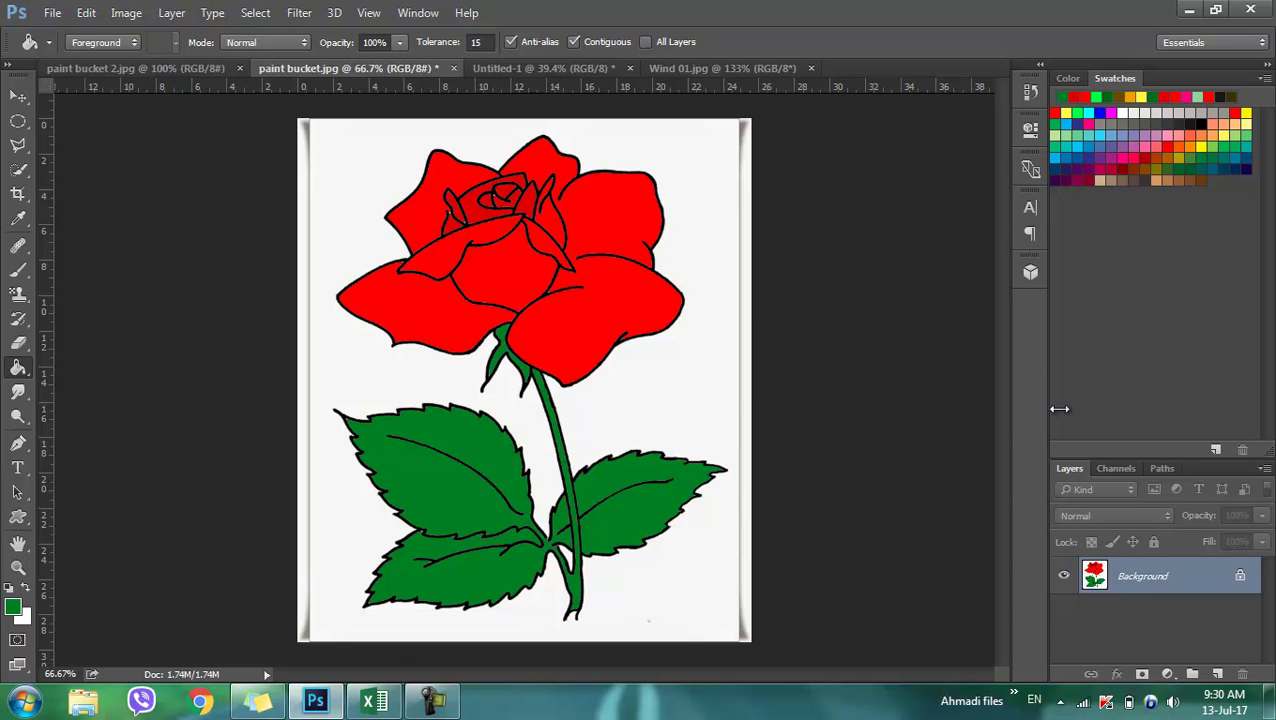
scroll(640, 320, "up", 5)
scroll(578, 54, "down", 3)
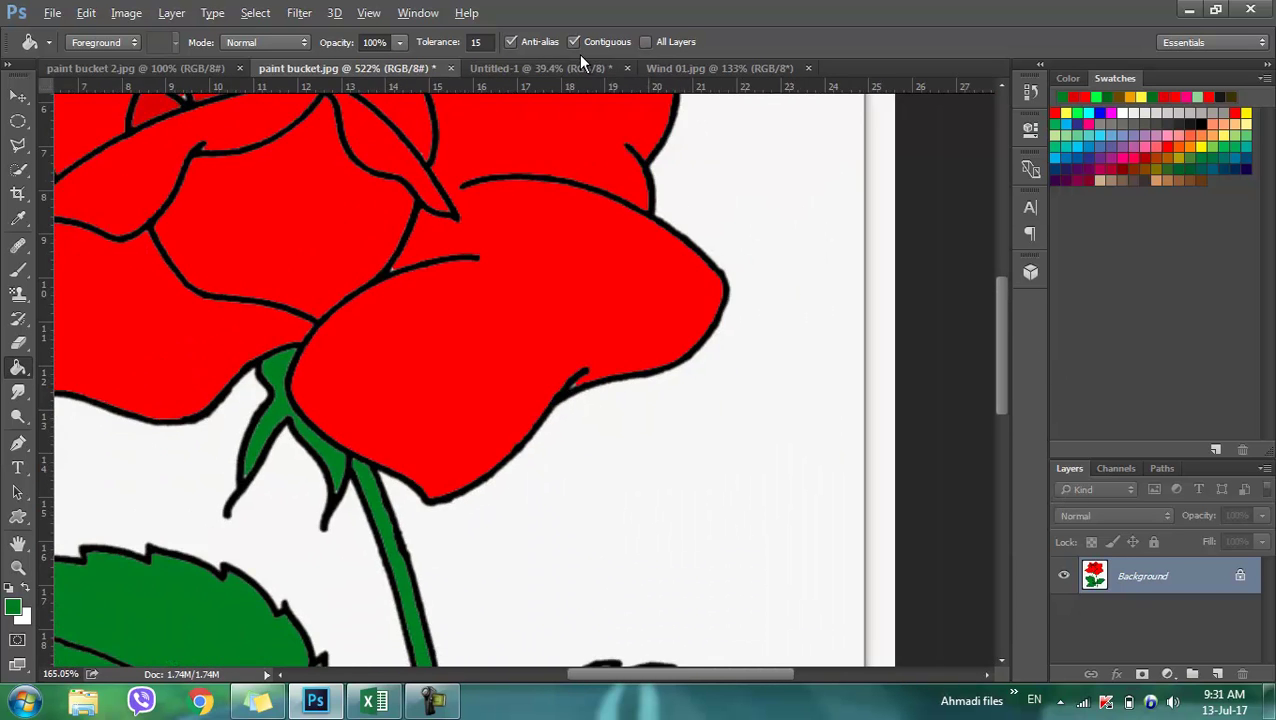
scroll(578, 54, "down", 3)
scroll(578, 54, "down", 2)
scroll(578, 54, "down", 2)
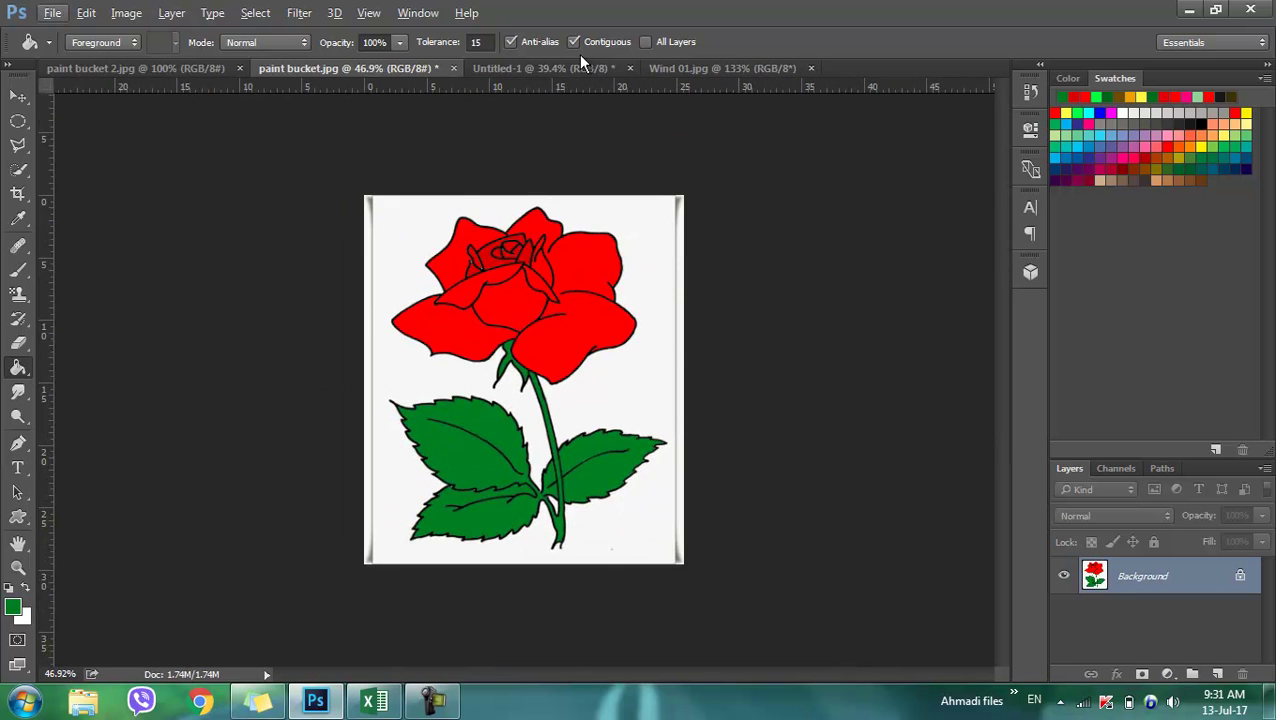
scroll(578, 54, "up", 1)
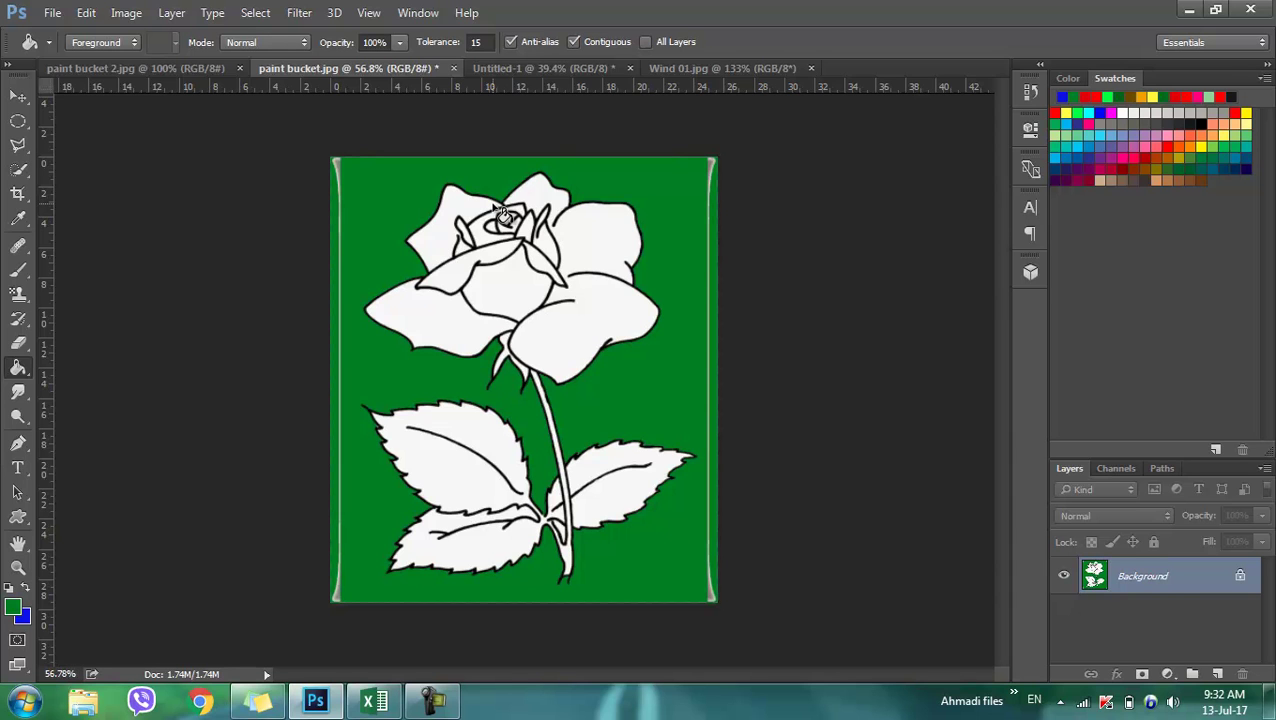
Step: Set the foreground colour to bright red and fill the rose's right petals
left_click(13, 607)
left_click(540, 295)
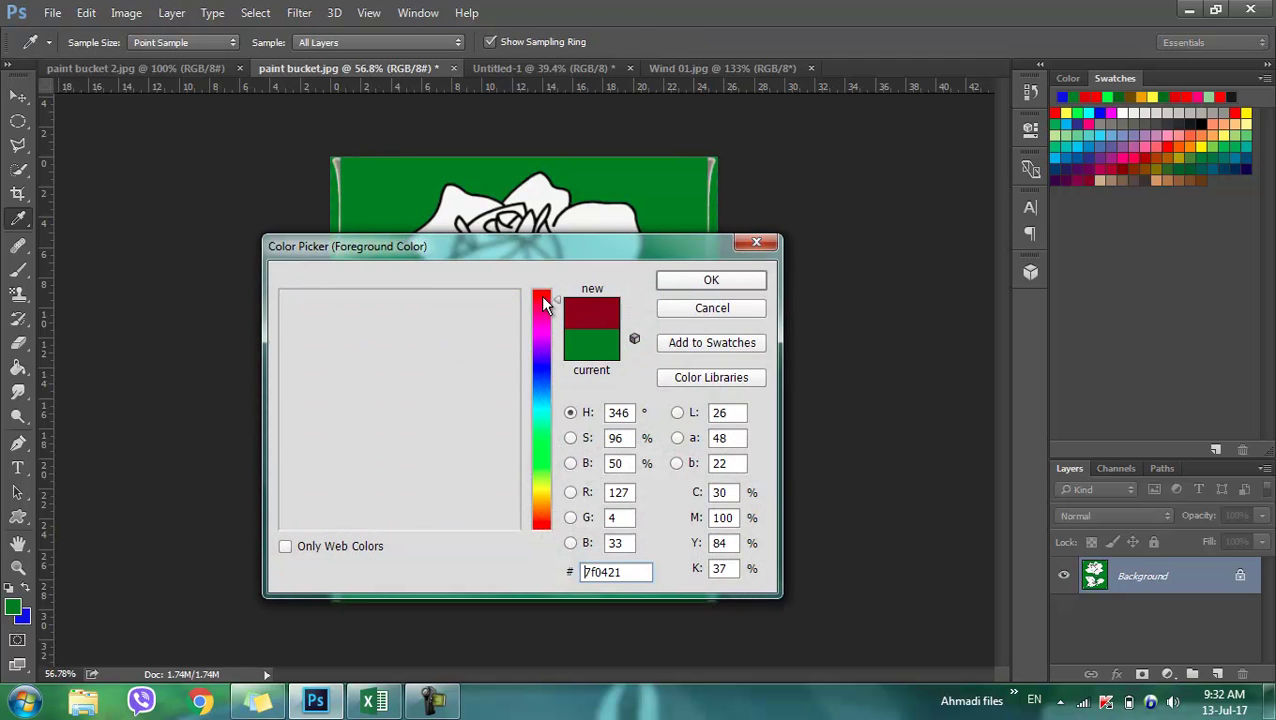
left_click(505, 302)
left_click(672, 286)
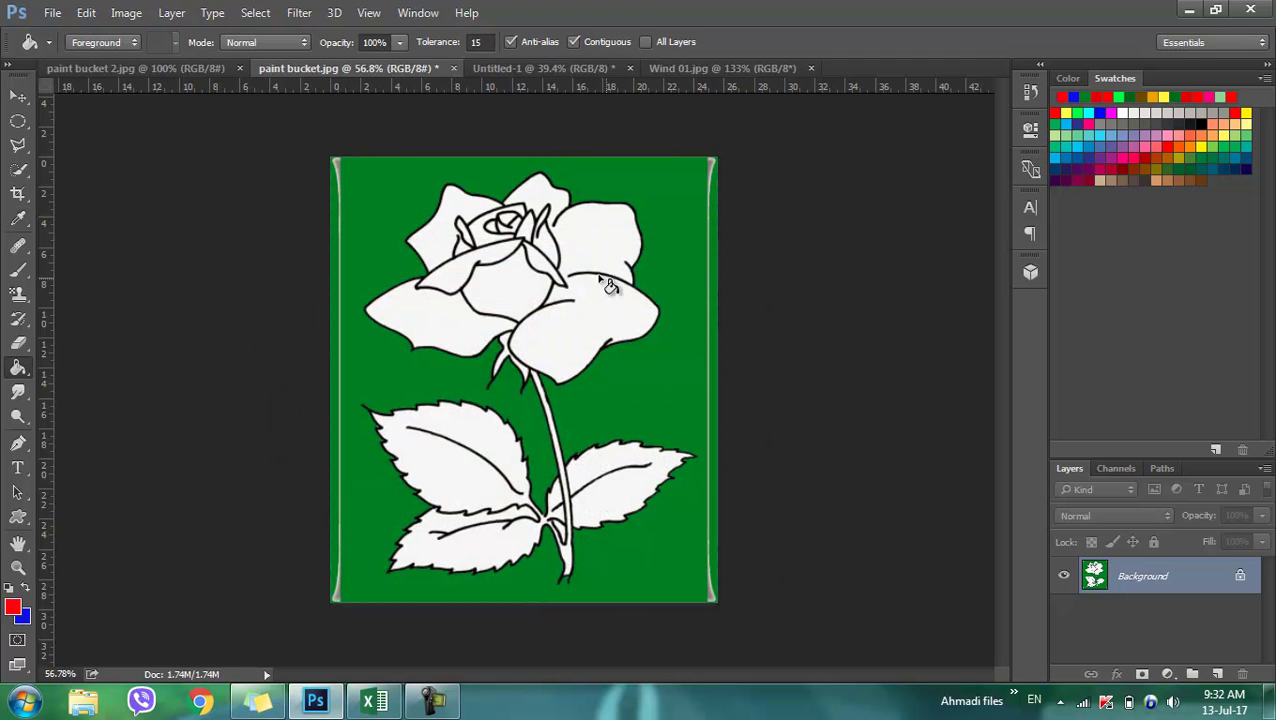
left_click(590, 250)
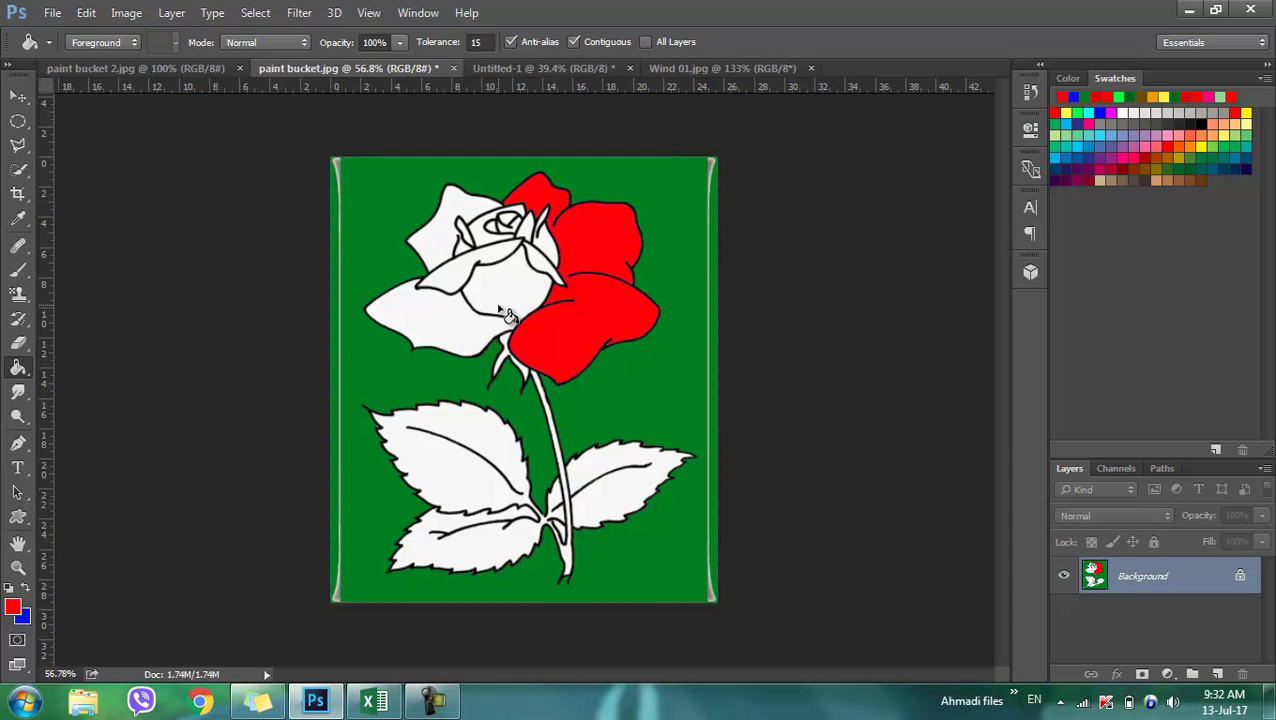
Step: Undo, fill the whole rose red with Contiguous off, then revert and switch to paint bucket 2.jpg
key("ctrl+alt+z")
key("ctrl+alt+z")
key("ctrl+alt+z")
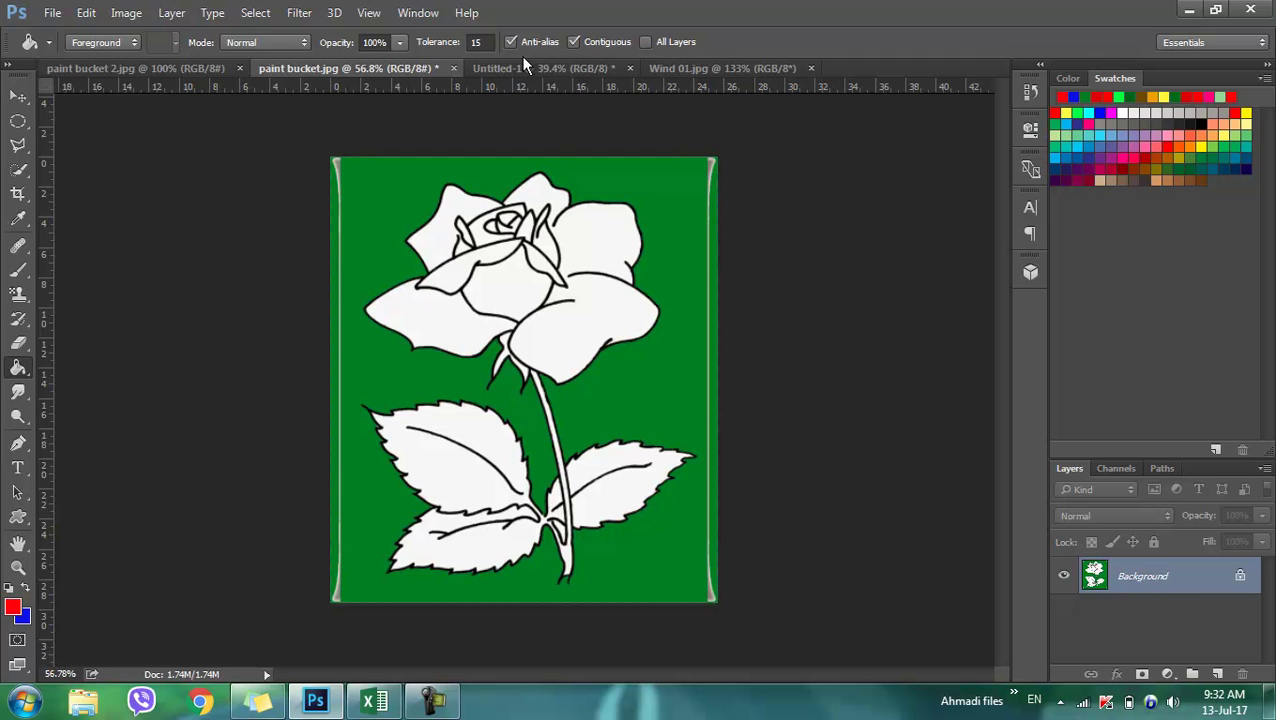
left_click(582, 44)
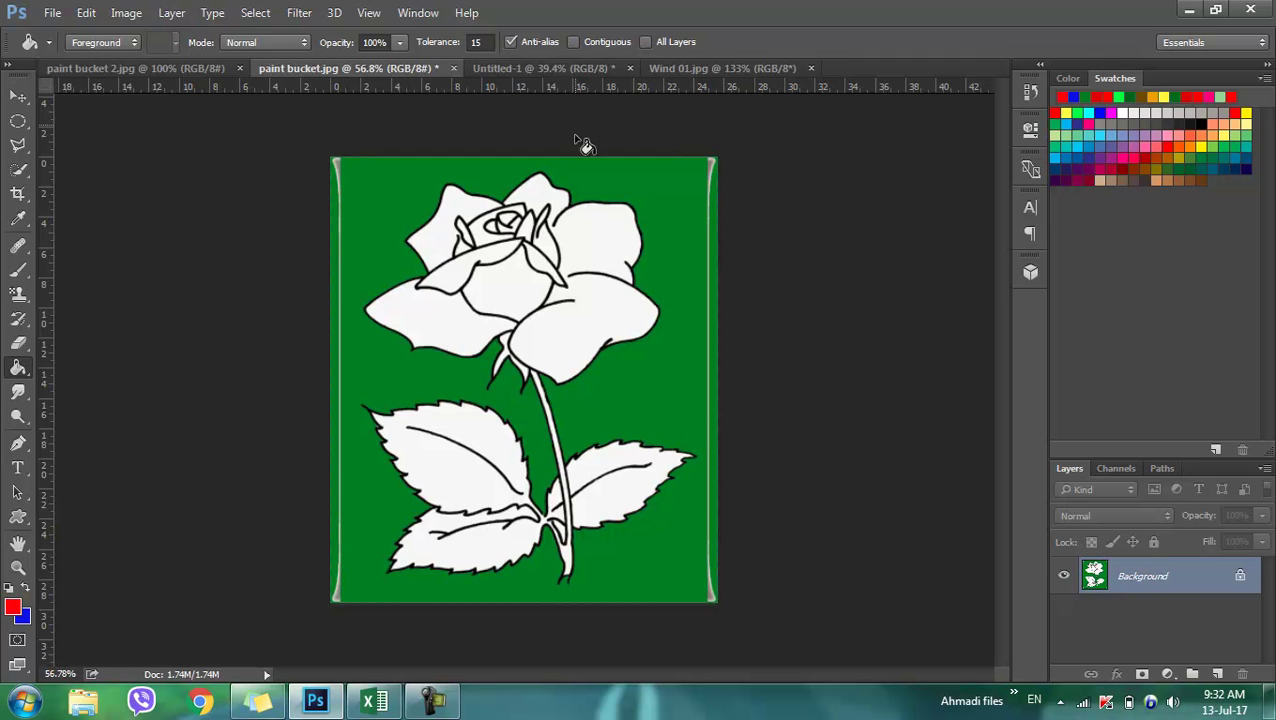
left_click(585, 253)
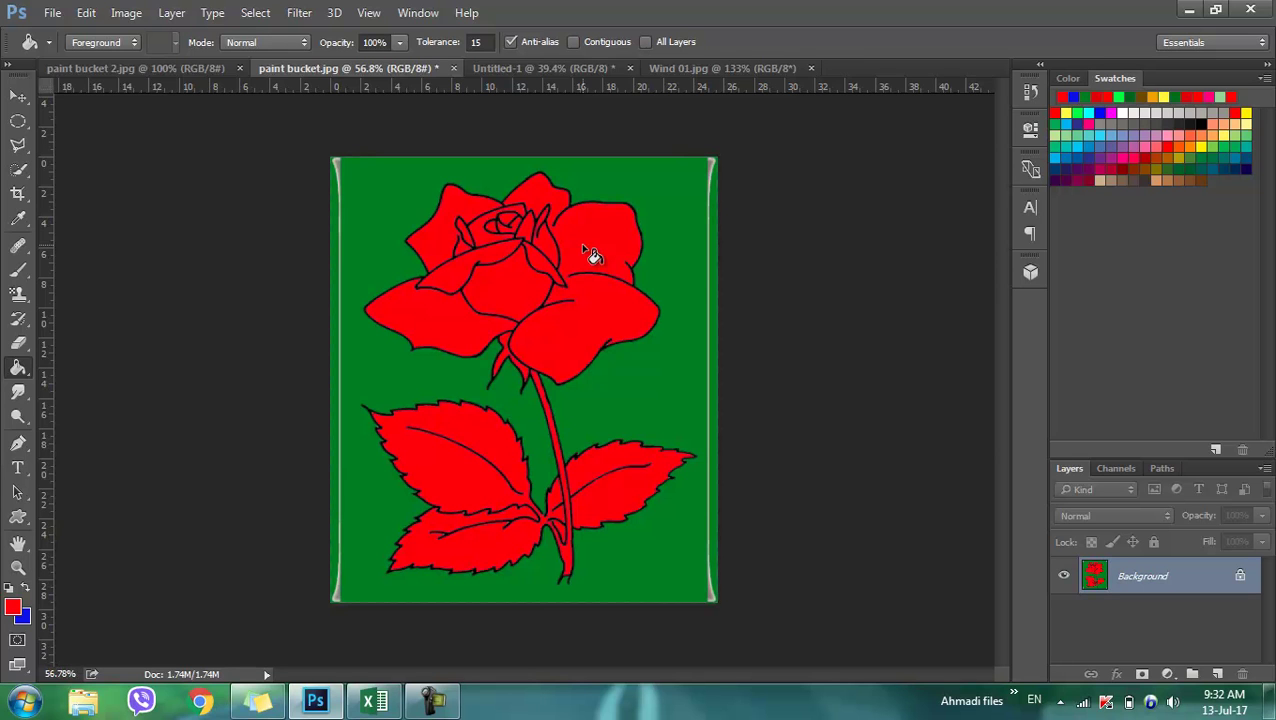
key("F12")
left_click(166, 71)
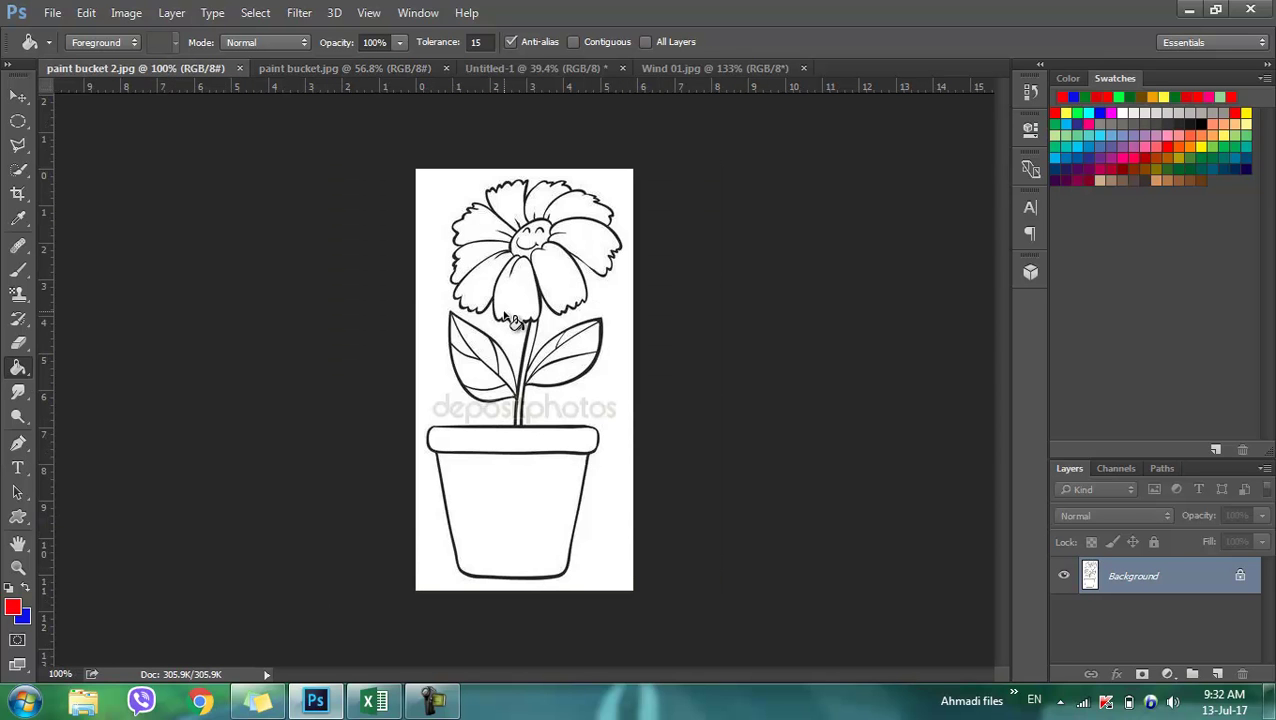
Step: Set the foreground colour to yellow and turn Contiguous back on
left_click(14, 607)
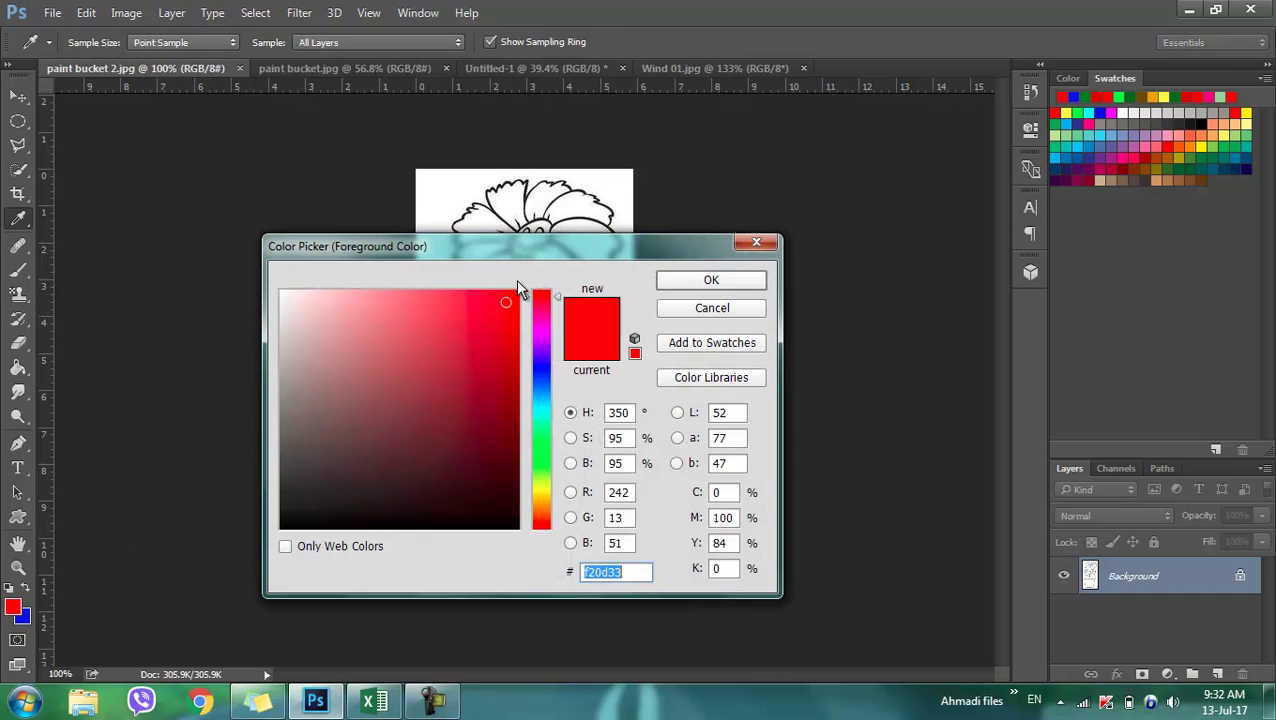
left_click(539, 490)
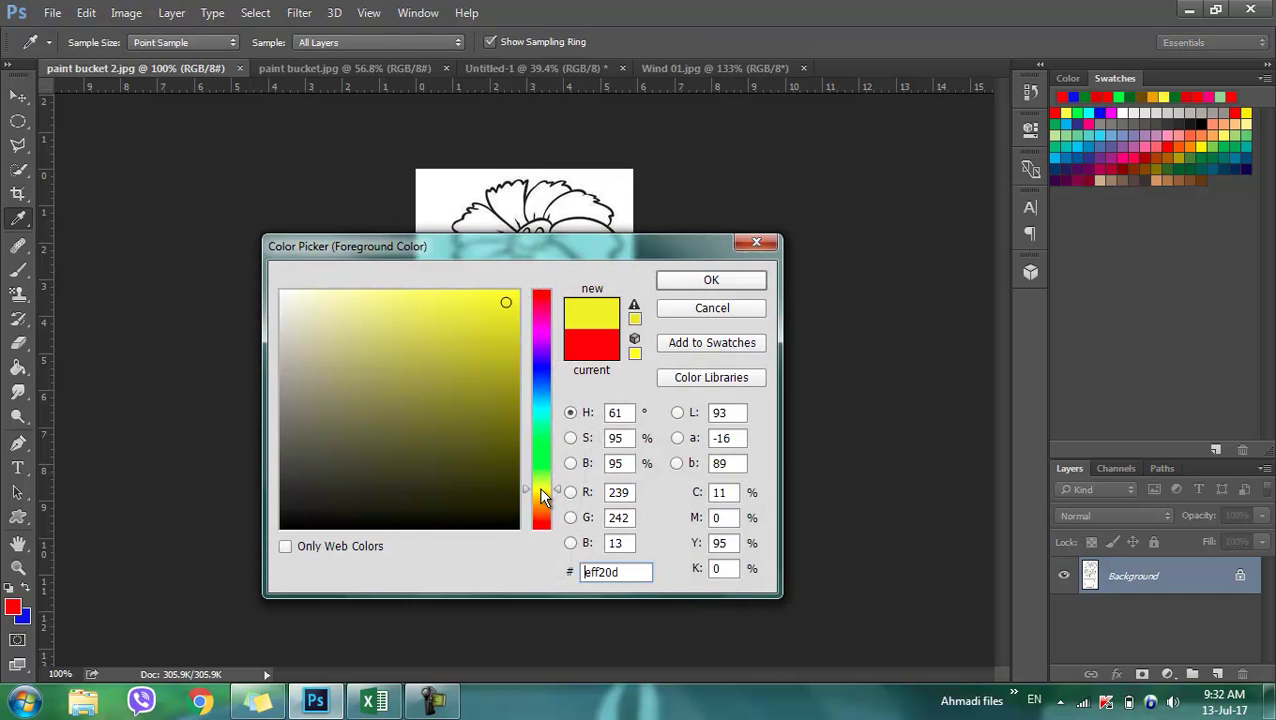
left_click(688, 281)
left_click(574, 42)
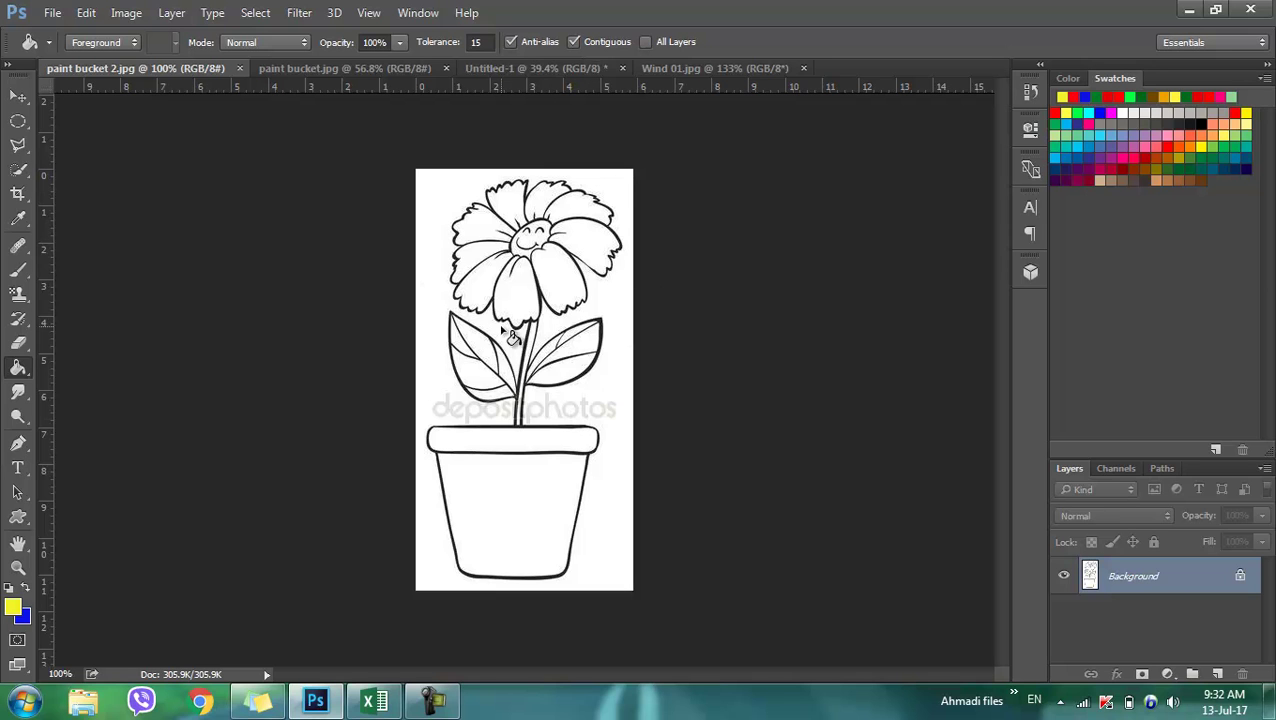
Step: Fill all eight flower petals yellow with the Paint Bucket
left_click(555, 295)
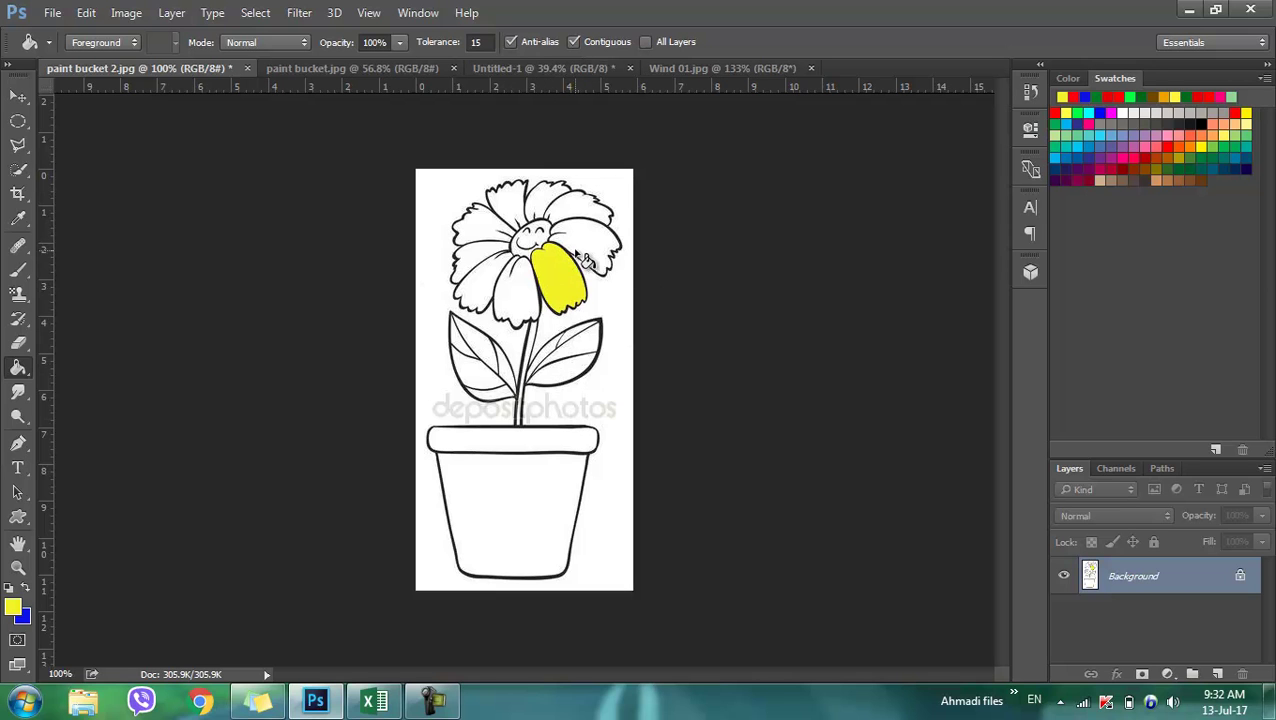
left_click(590, 255)
left_click(588, 212)
left_click(558, 198)
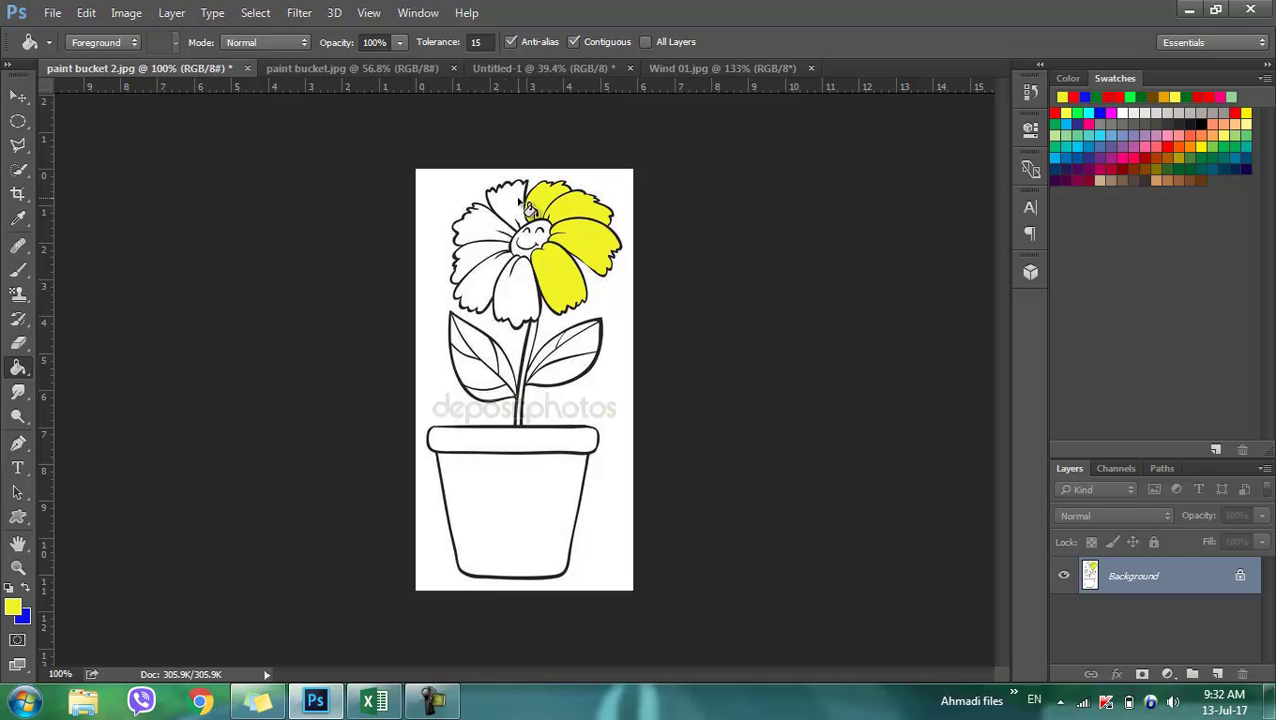
left_click(505, 200)
left_click(472, 228)
left_click(472, 268)
left_click(485, 292)
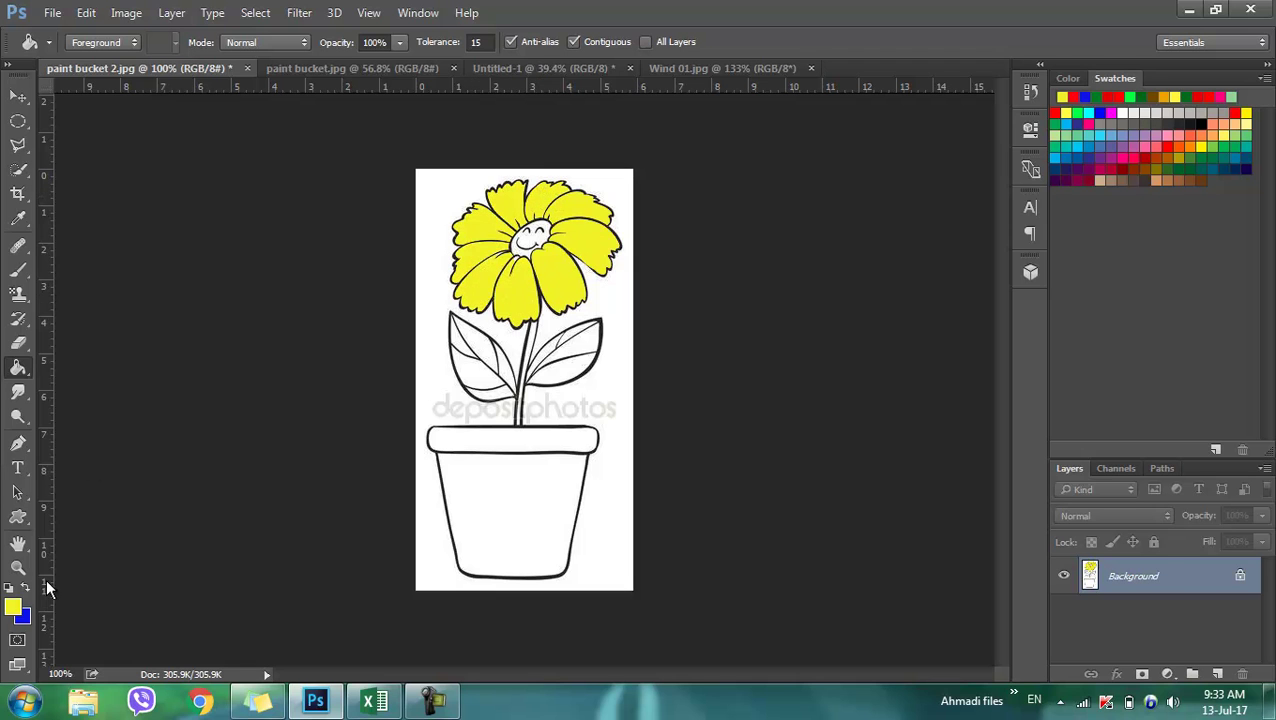
Step: Fill the flower's smiling centre face orange-yellow
left_click(14, 604)
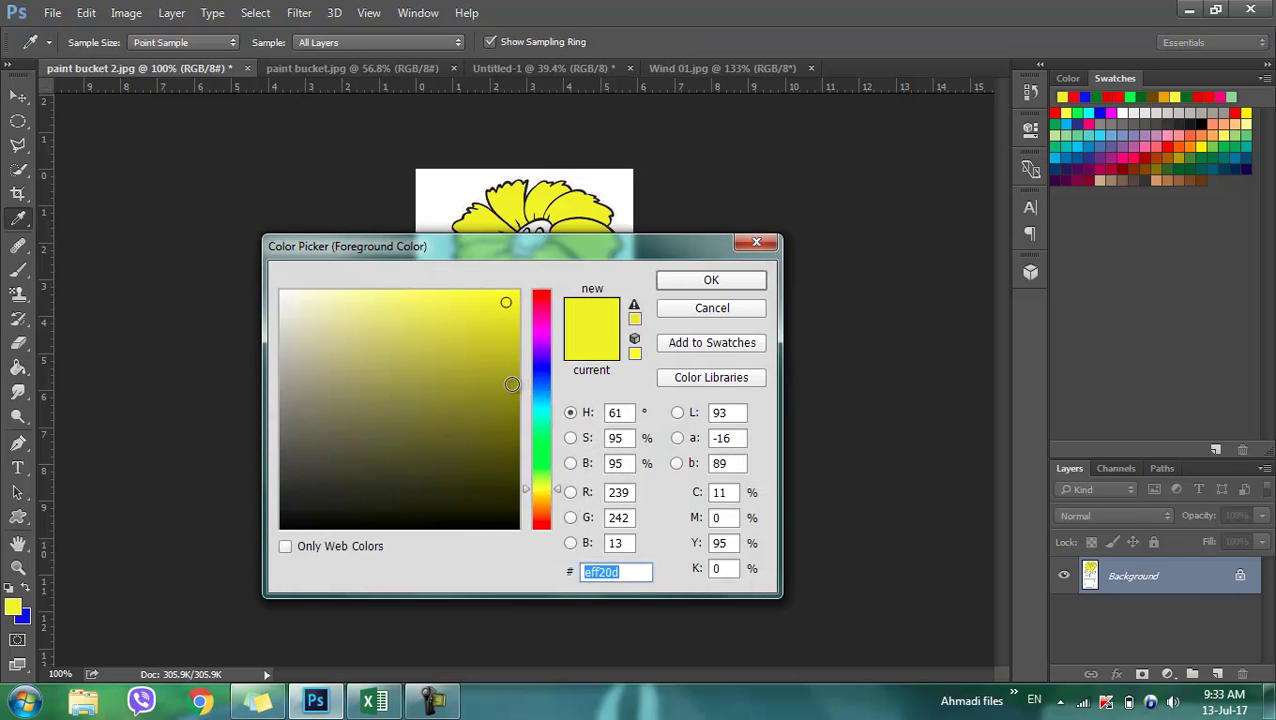
left_click_drag(540, 481, 535, 505)
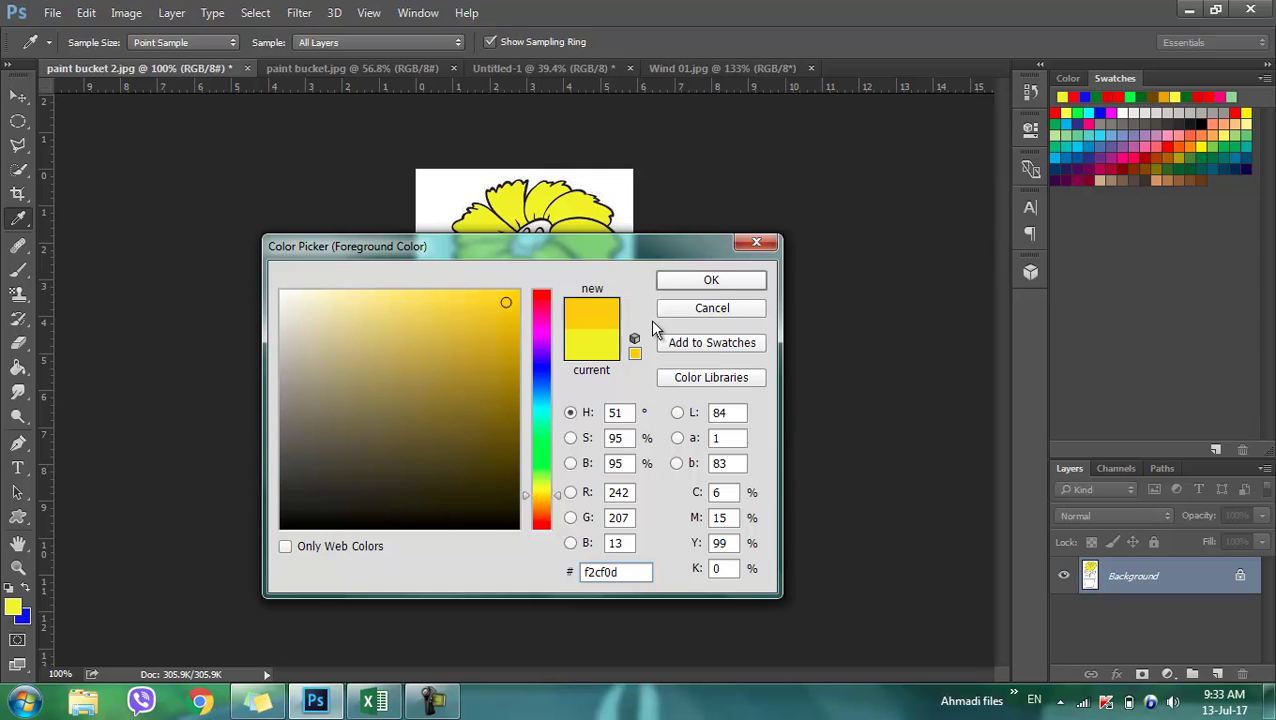
left_click(677, 286)
left_click(538, 243)
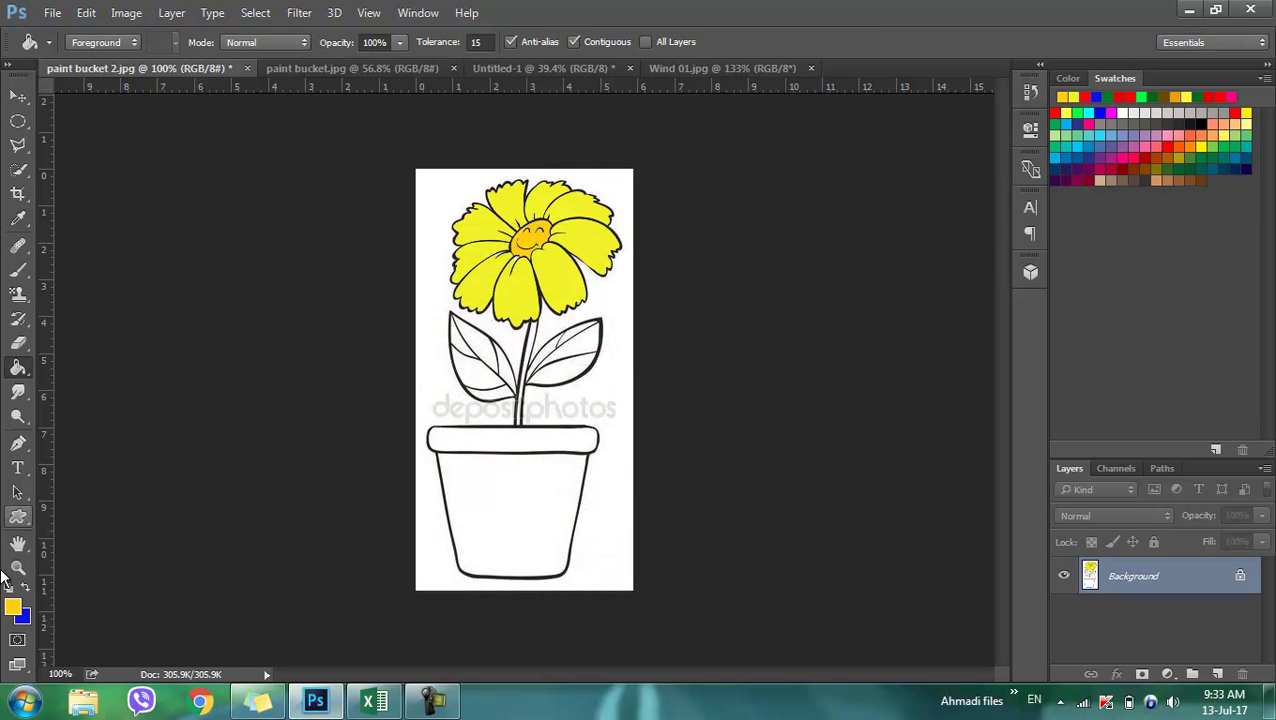
left_click(13, 609)
Step: Choose dark green, try filling the right leaf, and undo the patchy fill
left_click(535, 465)
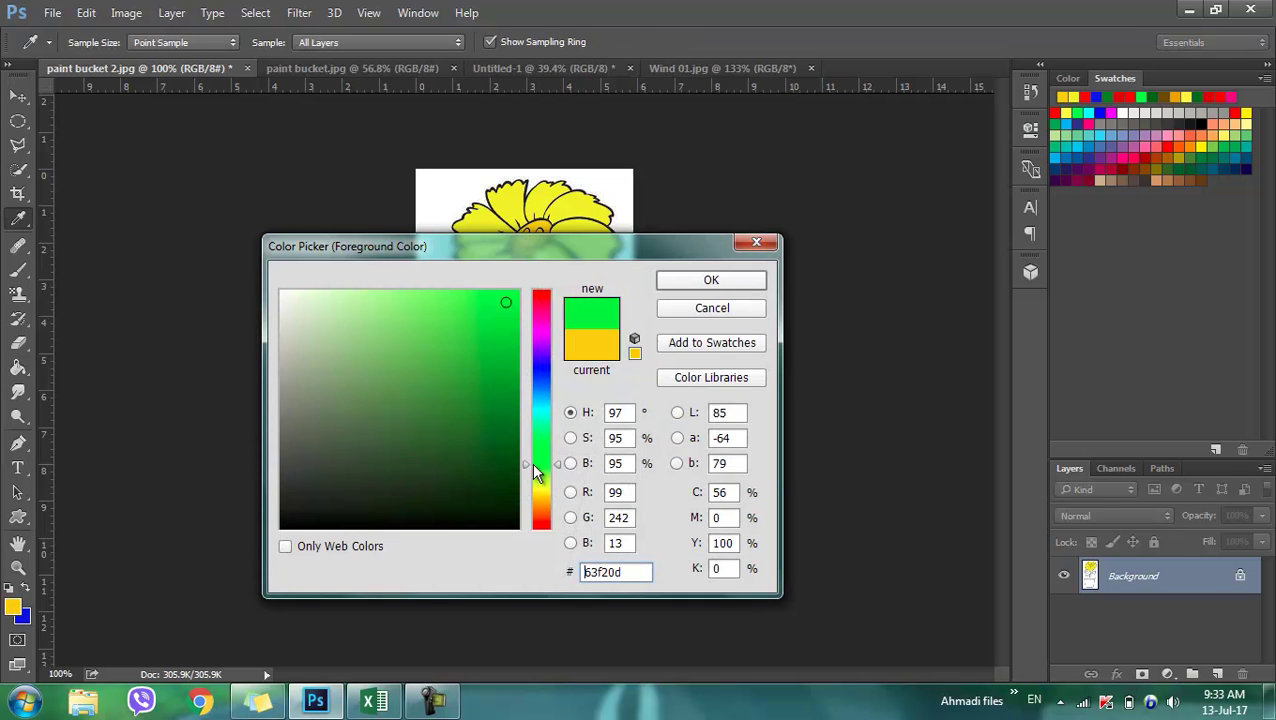
left_click(515, 427)
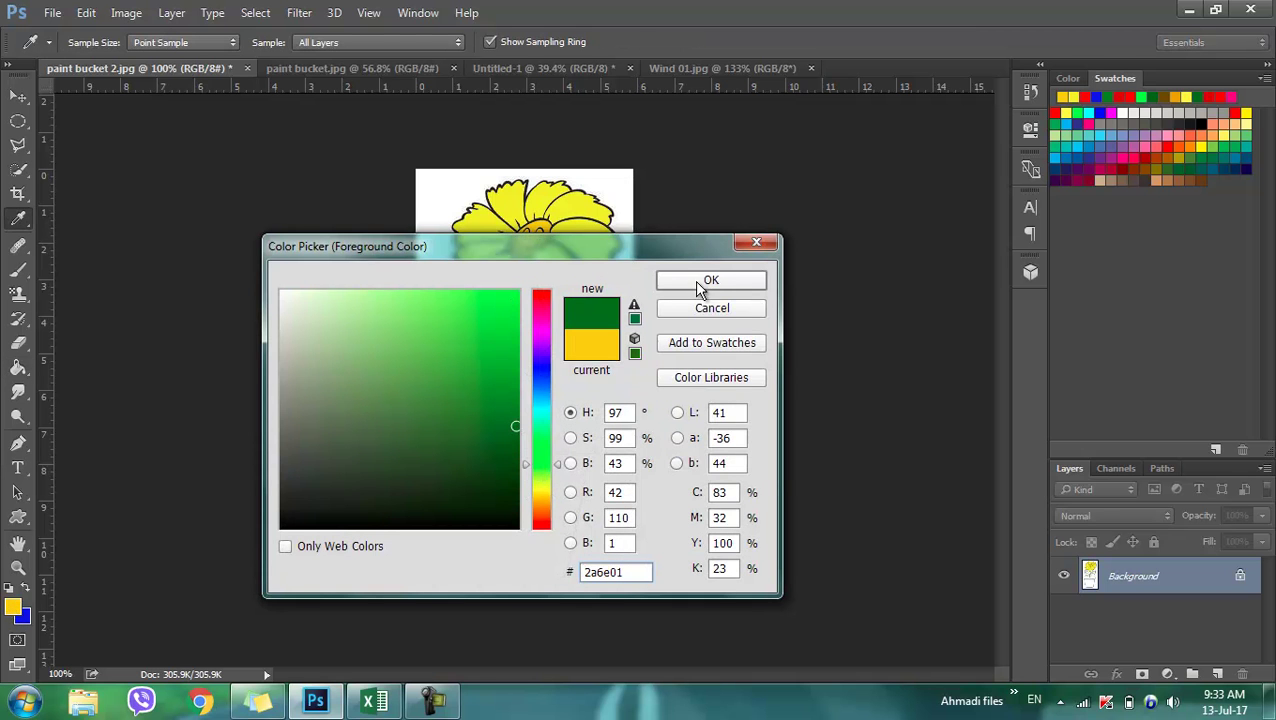
left_click(703, 285)
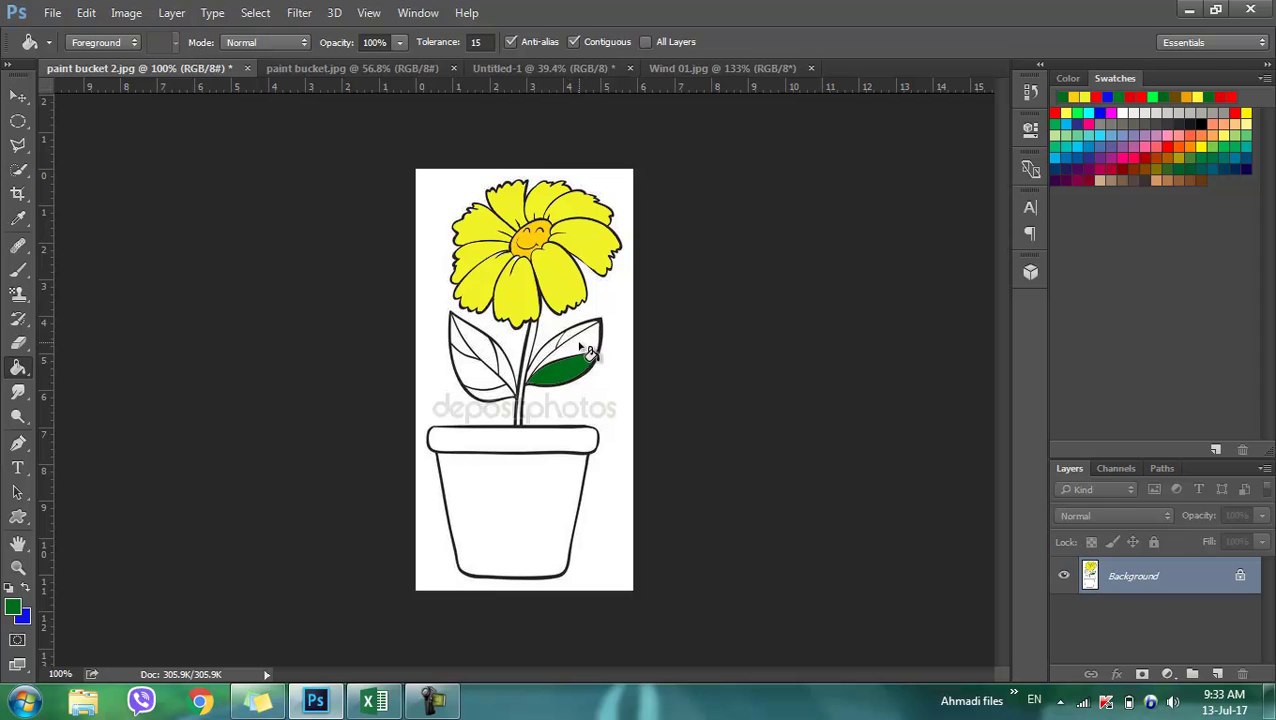
left_click(578, 346)
left_click(553, 352)
key("ctrl+z")
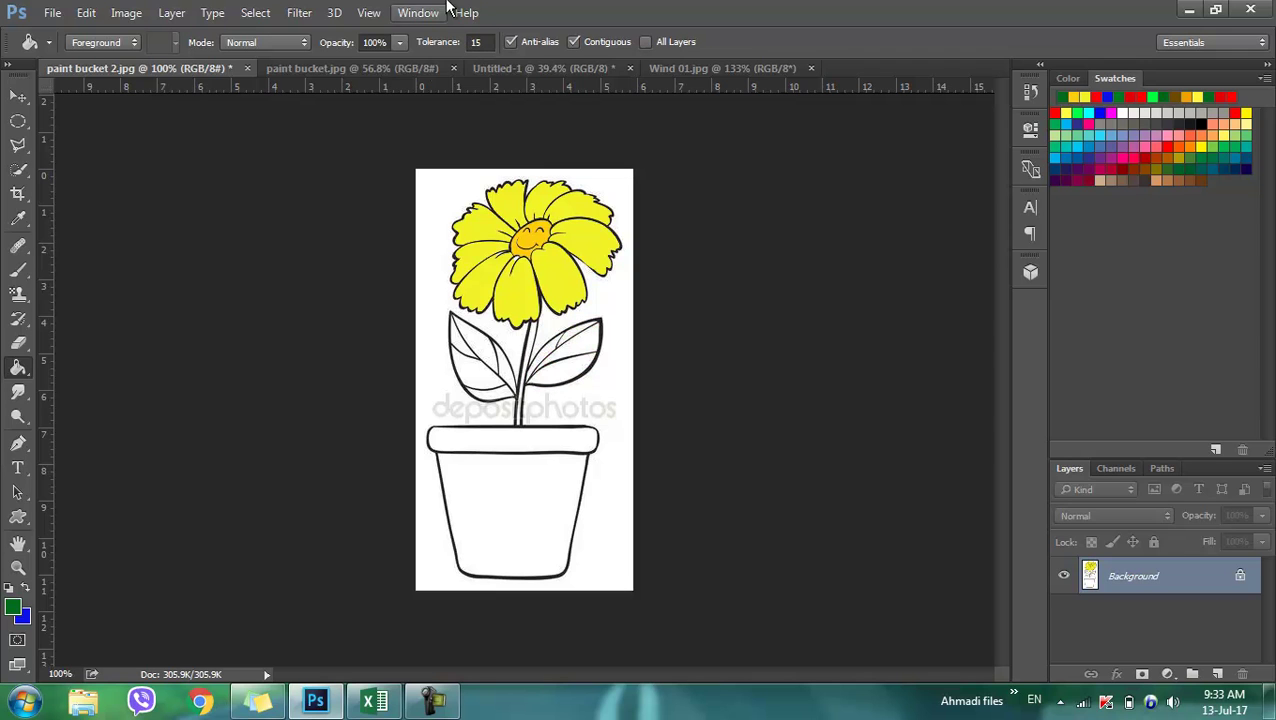
Step: Set the fill Tolerance to 40 and fill both leaves and the stem dark green
double_click(478, 42)
type("40")
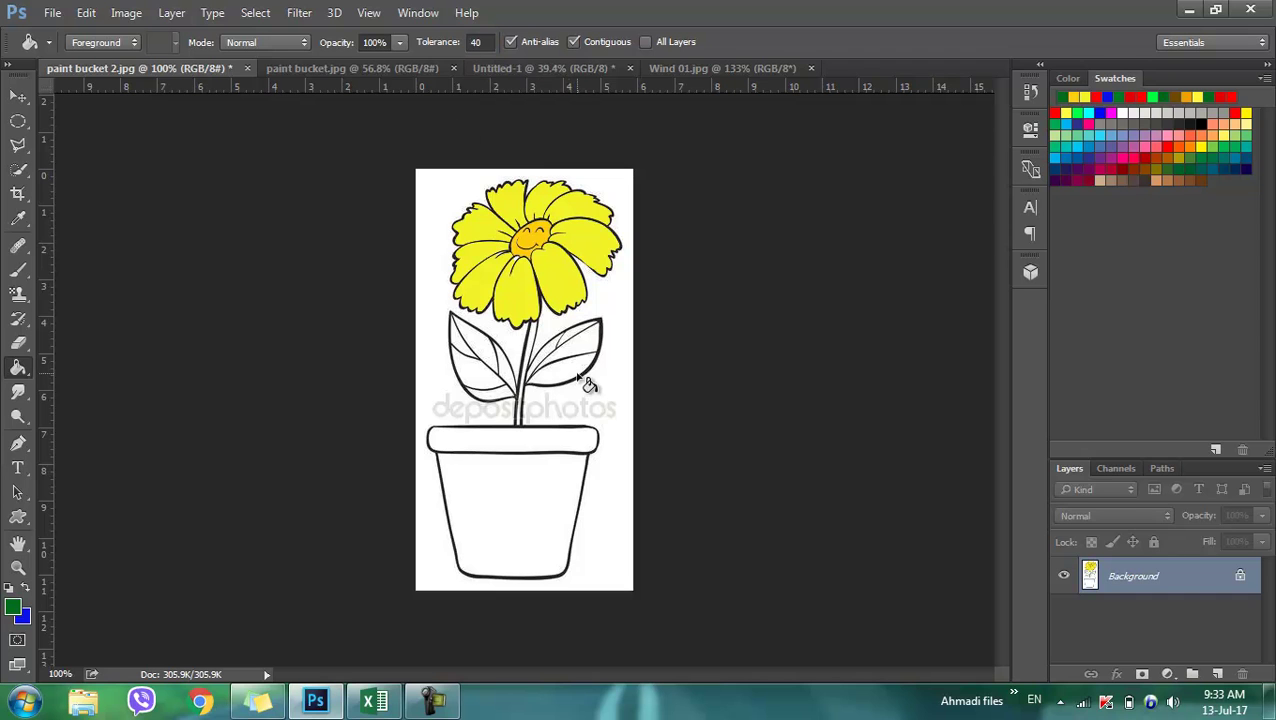
left_click(585, 357)
left_click(578, 343)
left_click(505, 380)
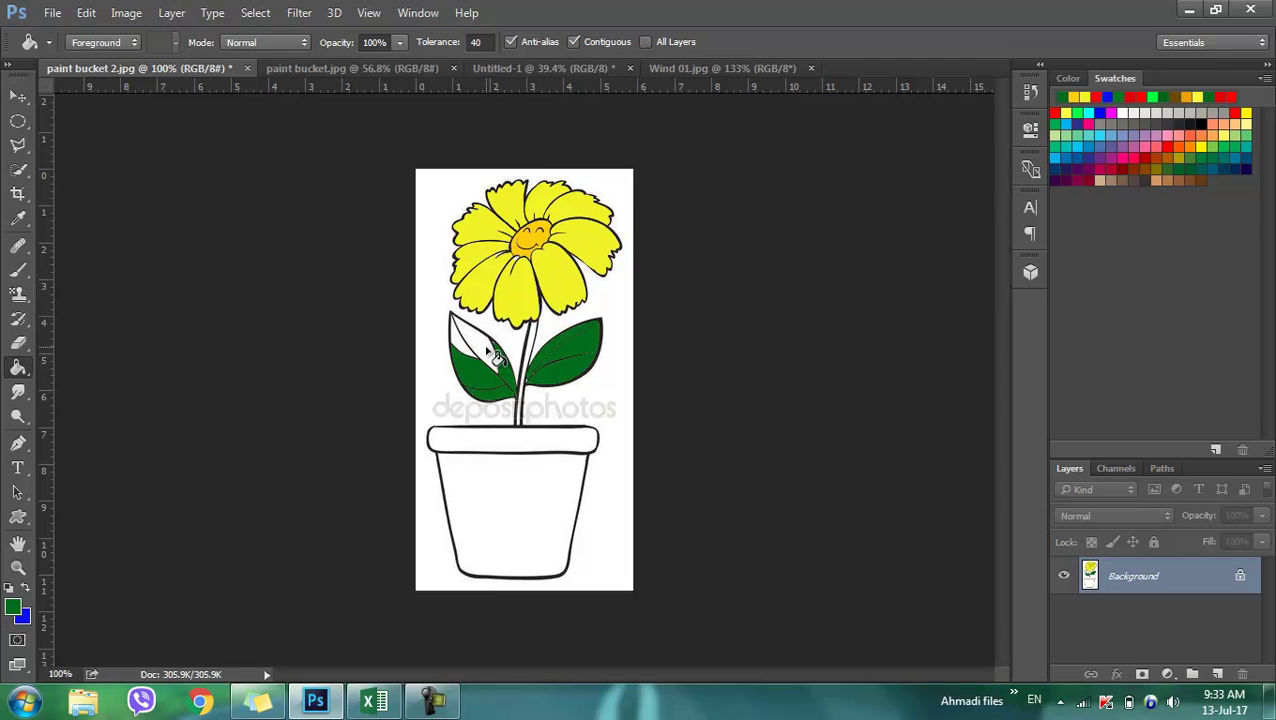
left_click(470, 343)
left_click(455, 340)
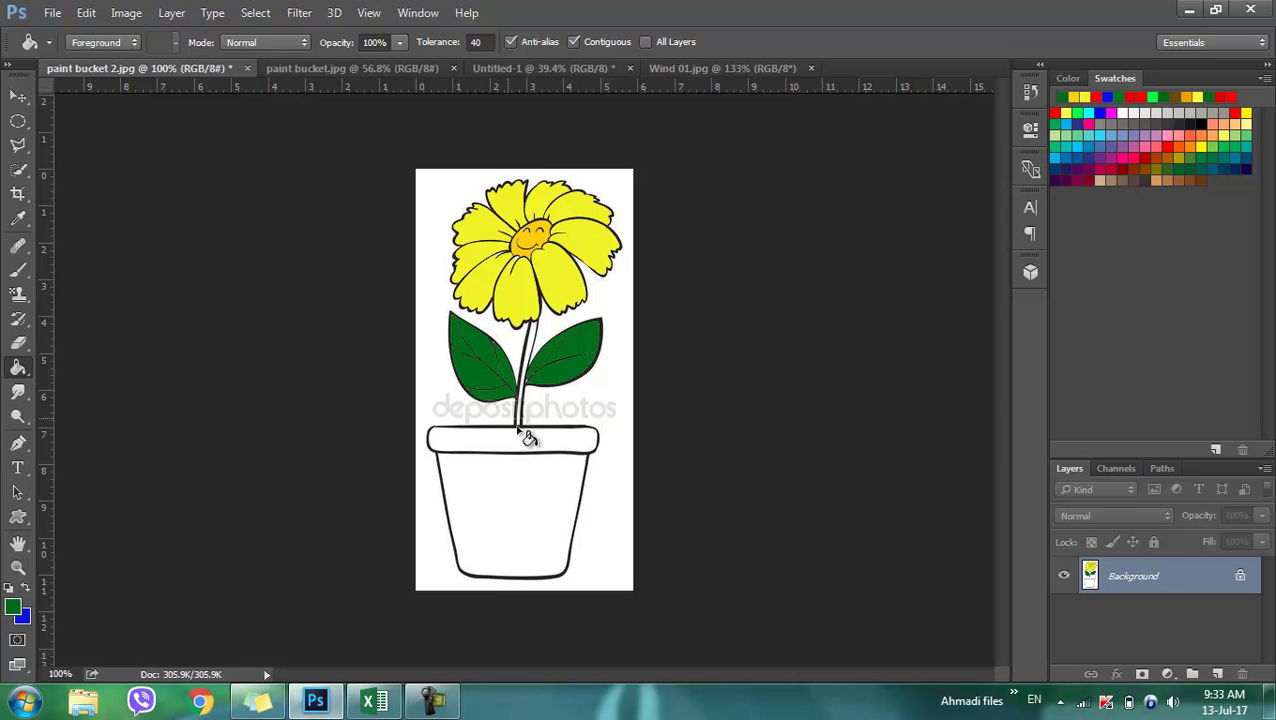
left_click(530, 356)
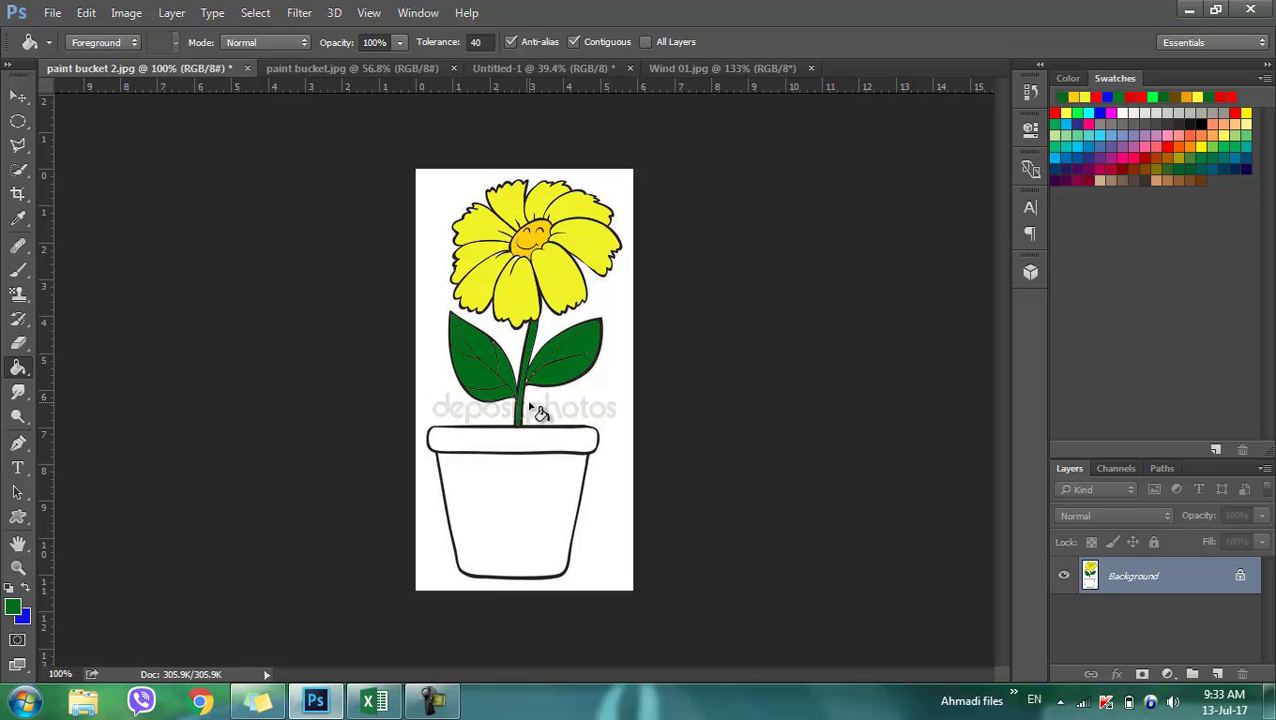
left_click(16, 607)
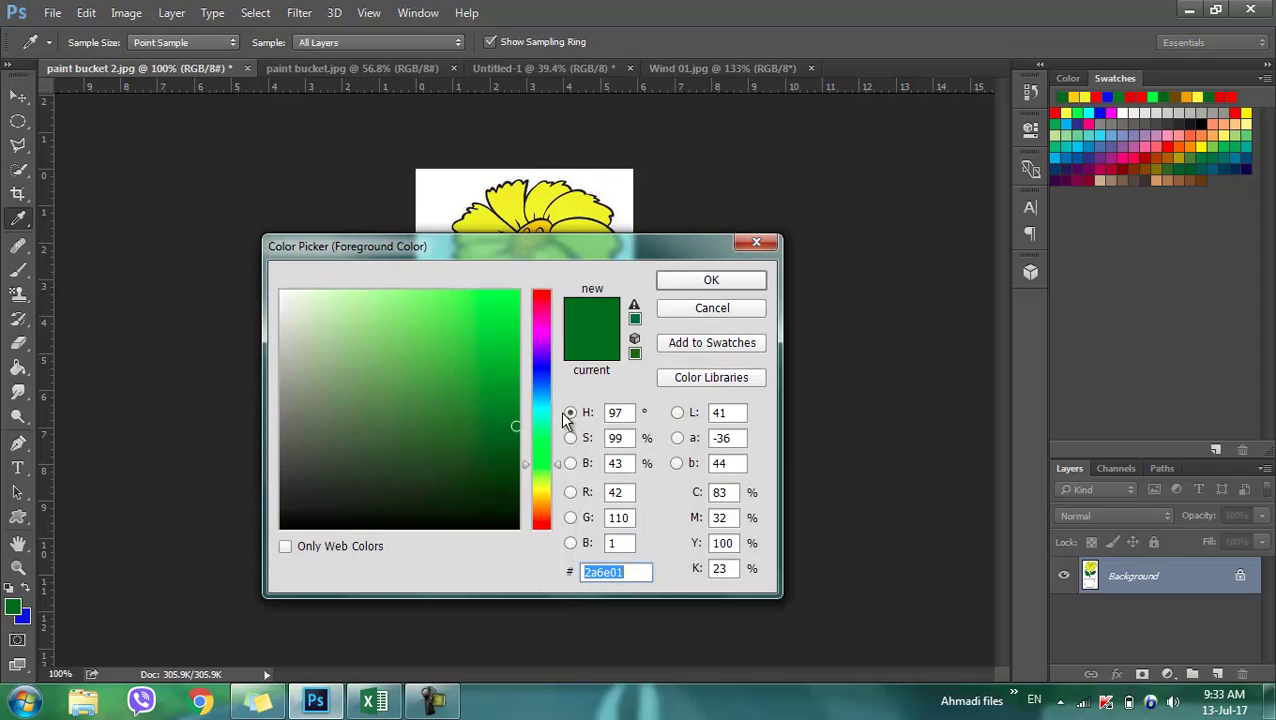
Step: Choose a light brown and fill the pot body and rim
left_click_drag(541, 421, 541, 510)
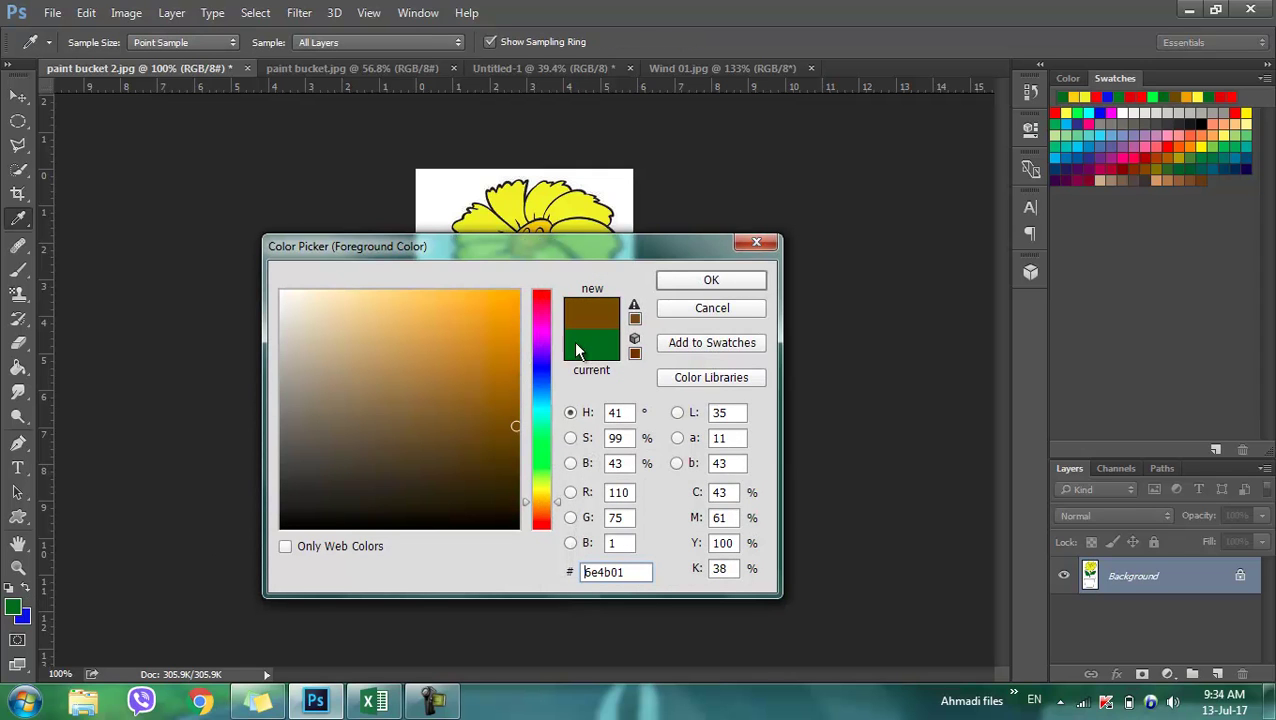
left_click(505, 400)
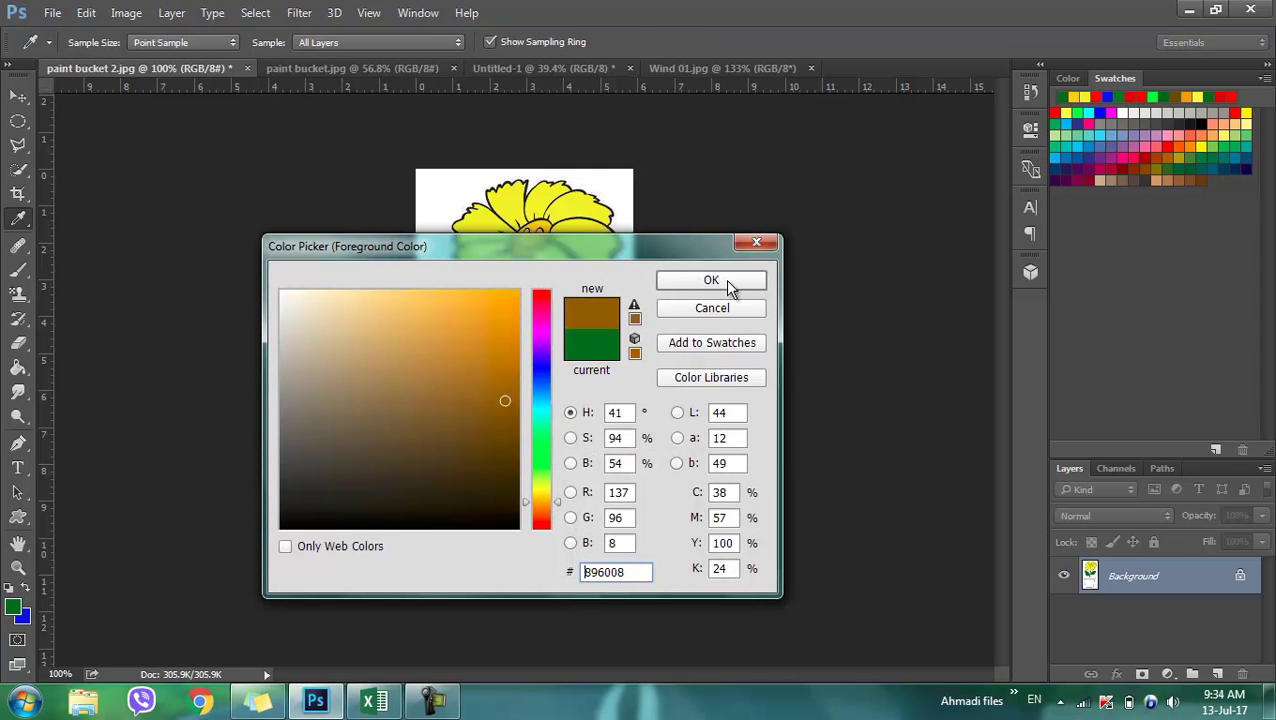
left_click(724, 281)
left_click(505, 484)
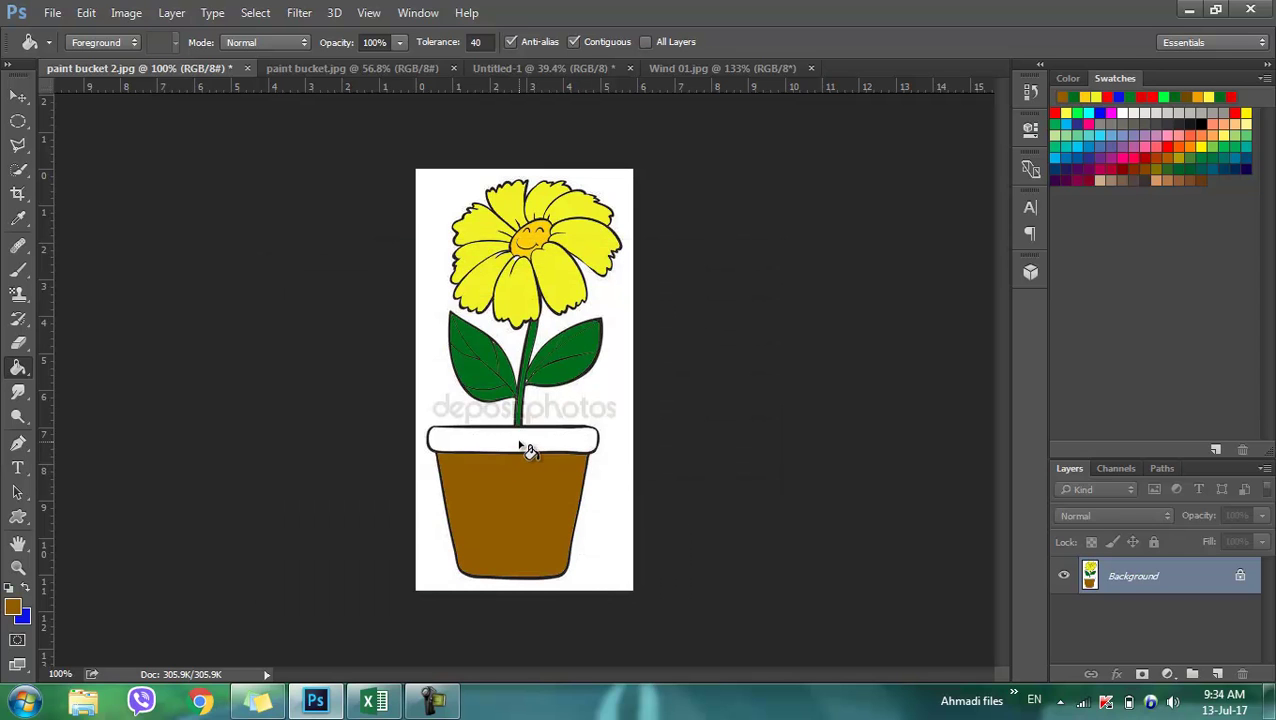
left_click(517, 440)
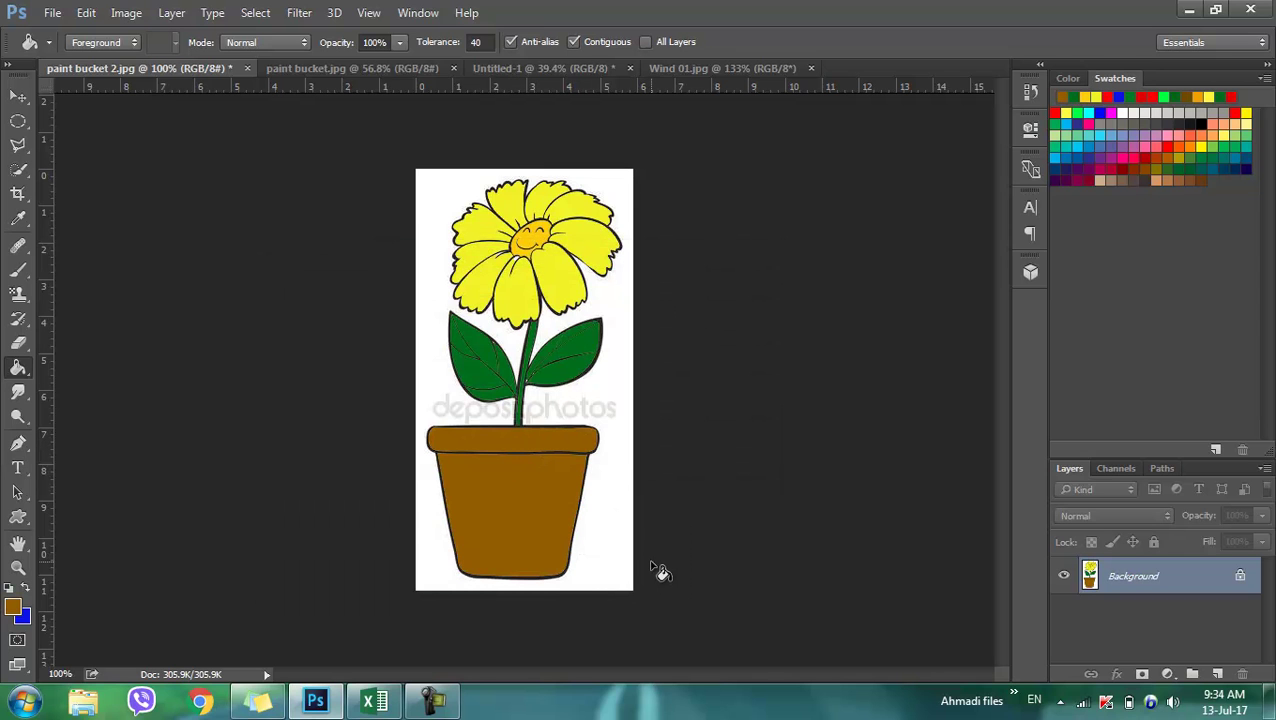
Step: Compare against the uncoloured line art, restore the fills, and view the fill tool group
key("F12")
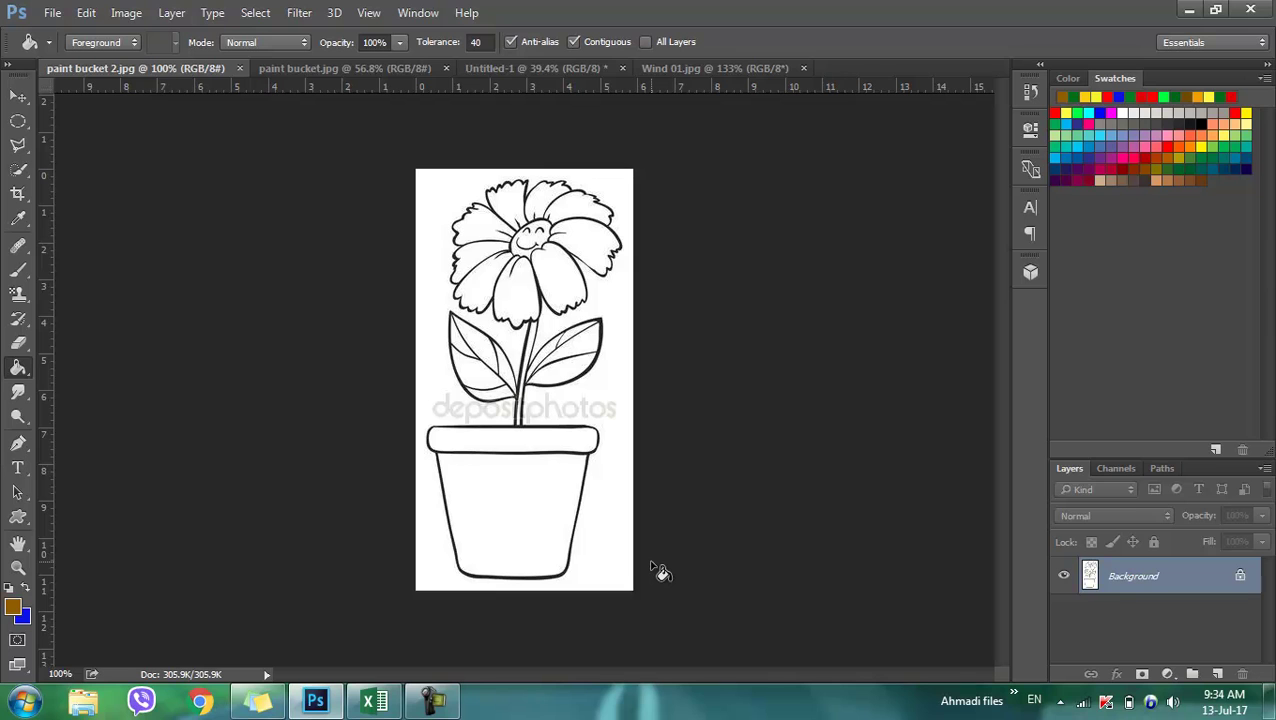
key("ctrl+z")
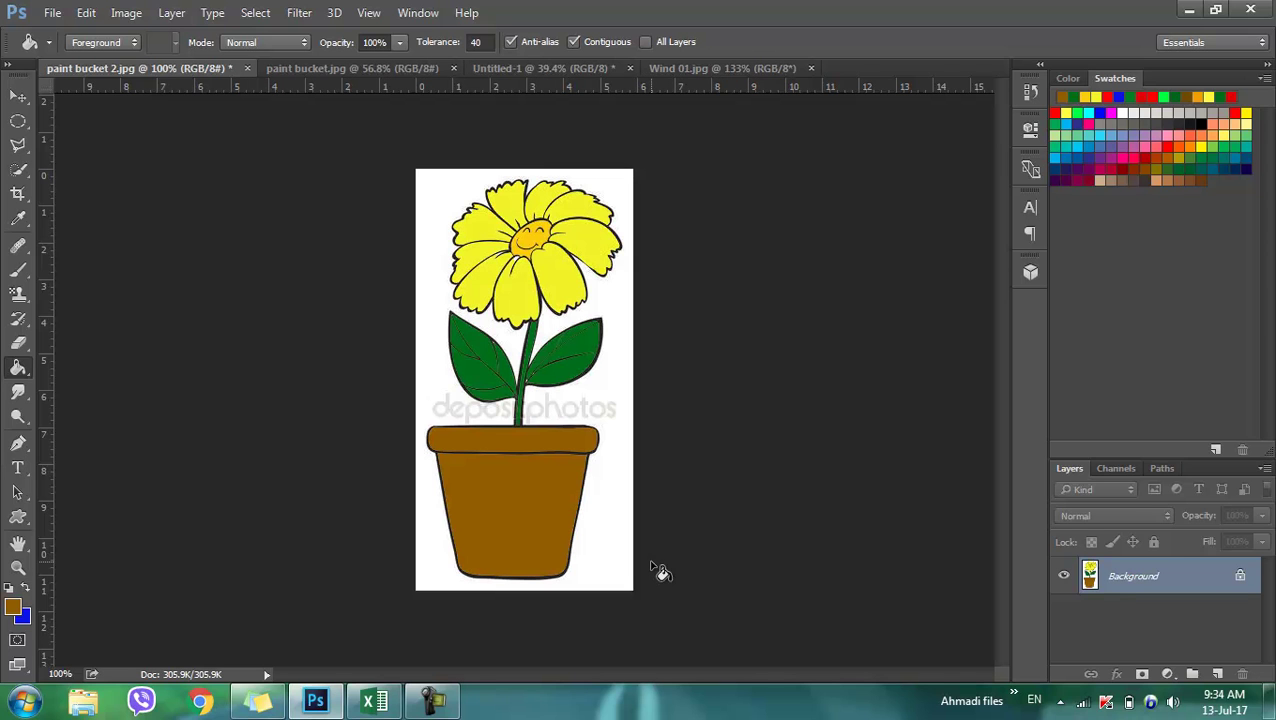
right_click(12, 378)
left_click(99, 383)
left_click(432, 700)
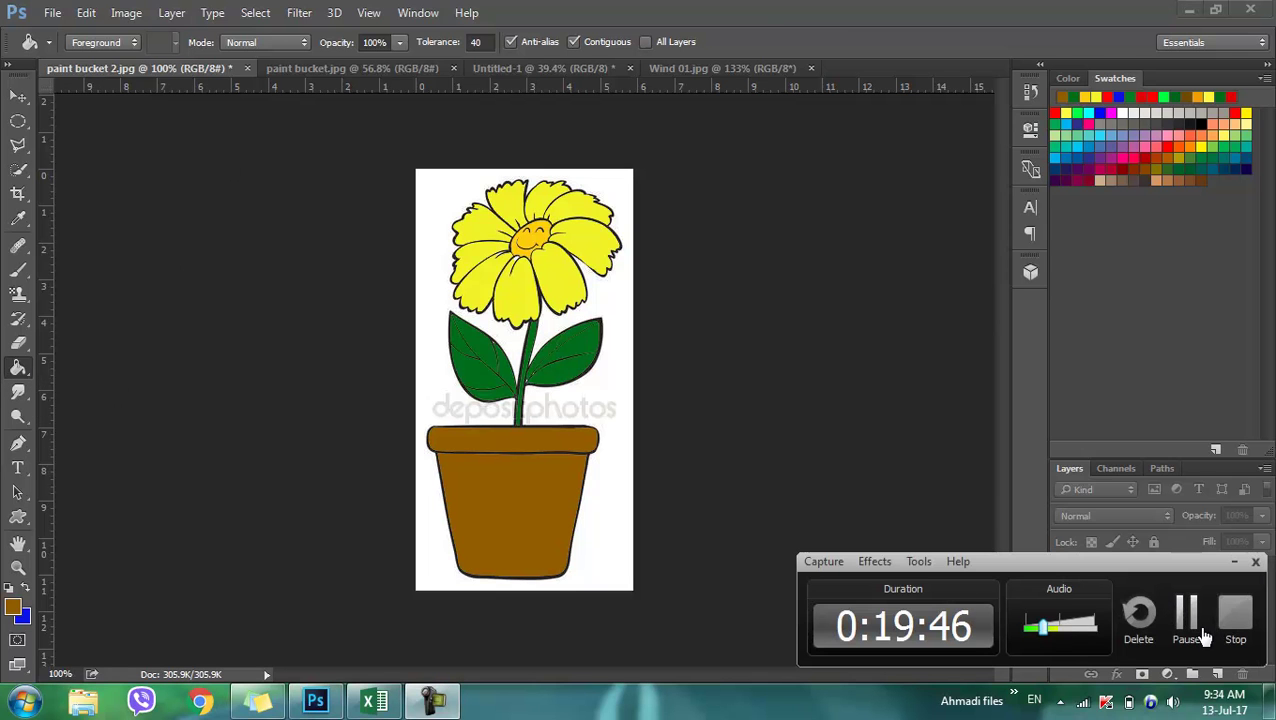